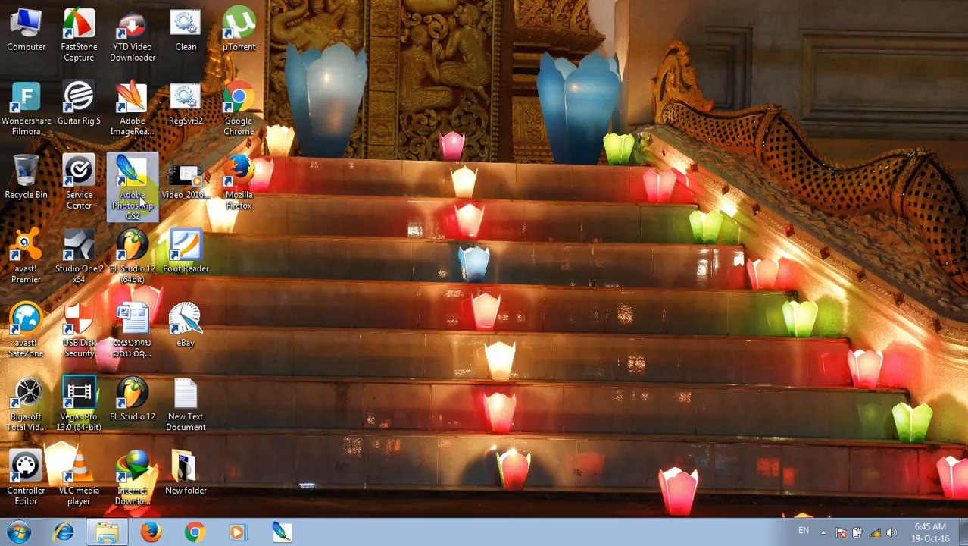
View image 2 from the LAG LUAM REPOT folder on drive D:, then close it and clear the folder window away.
click(6, 38)
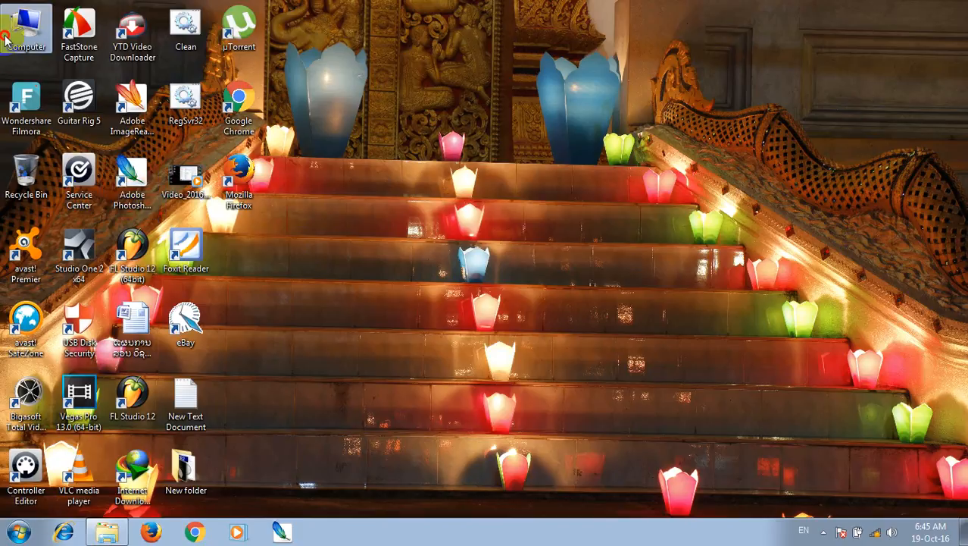
double_click(5, 38)
double_click(352, 118)
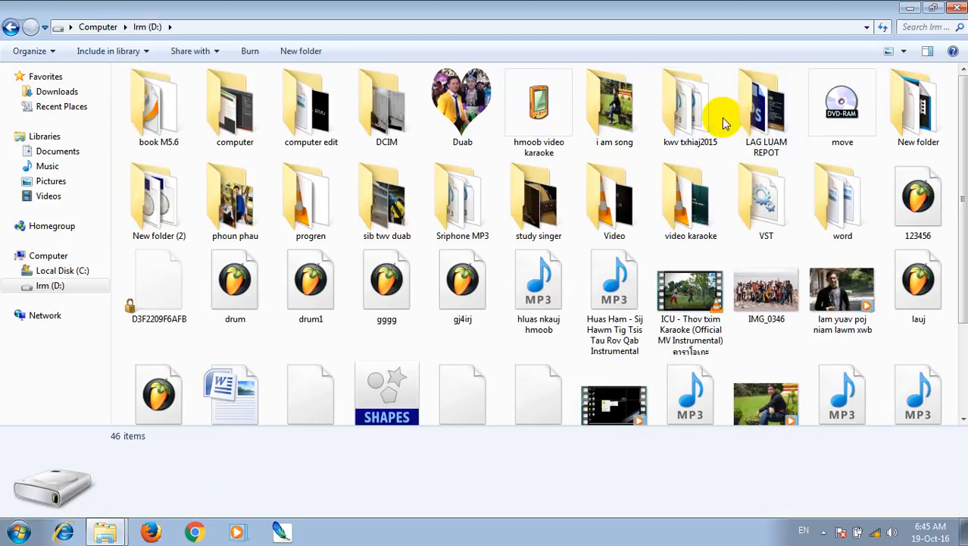
double_click(761, 107)
click(256, 129)
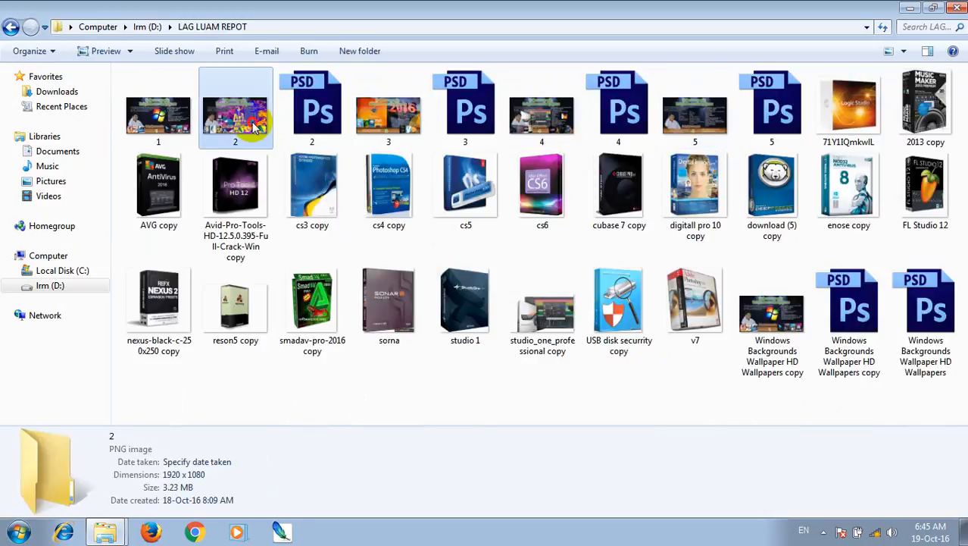
double_click(256, 129)
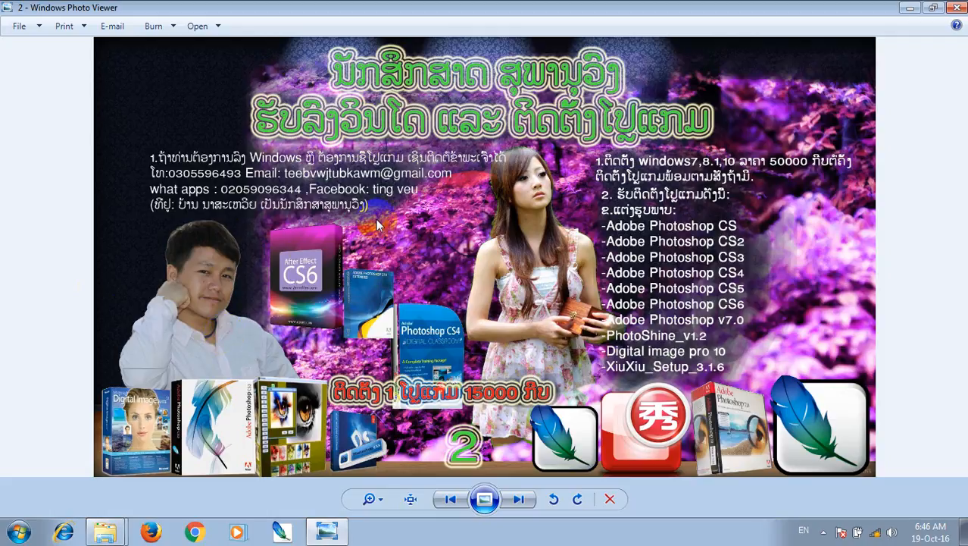
click(958, 8)
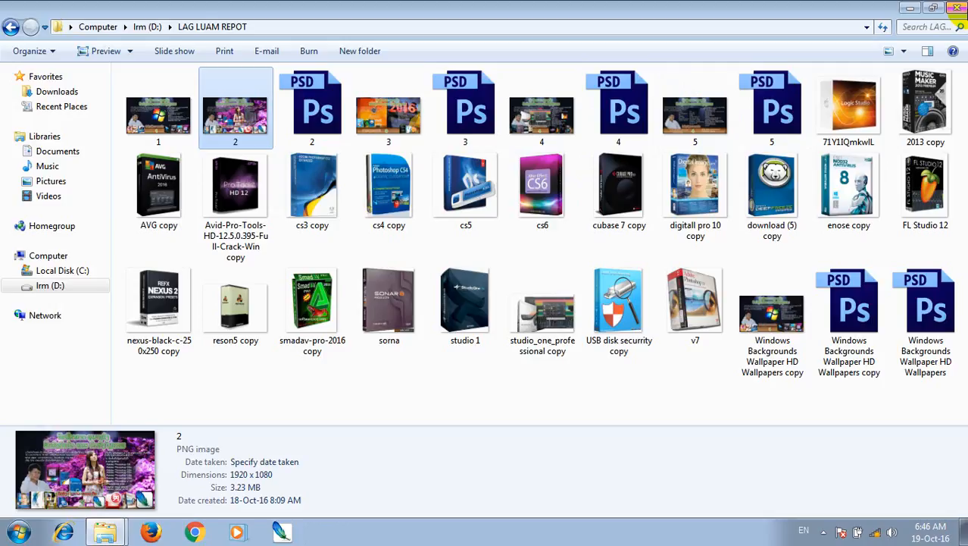
click(918, 9)
right_click(459, 126)
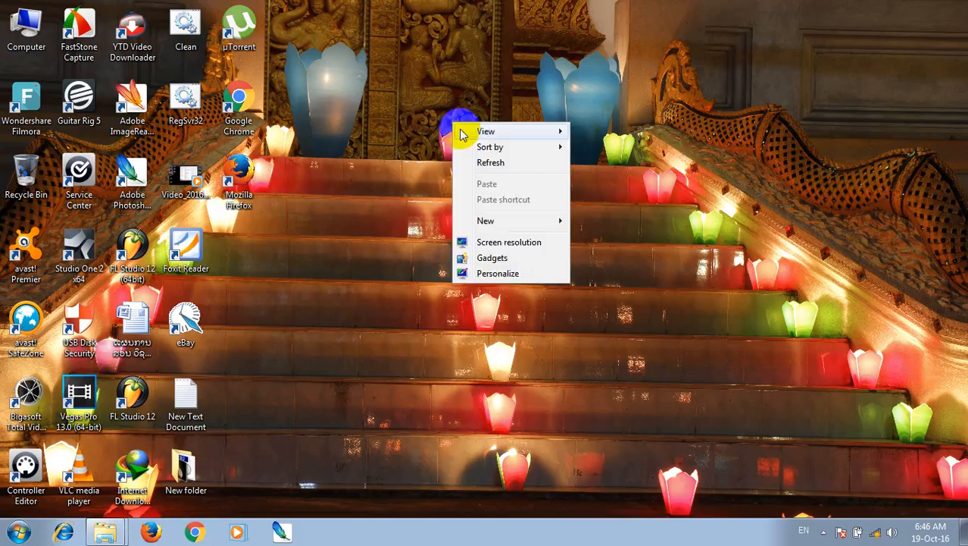
click(491, 160)
right_click(295, 247)
click(330, 284)
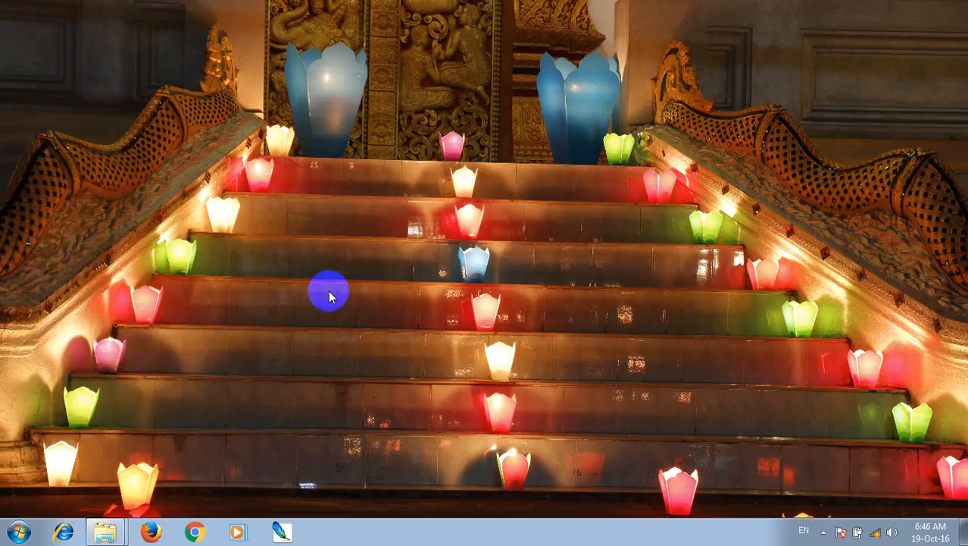
right_click(292, 254)
click(321, 303)
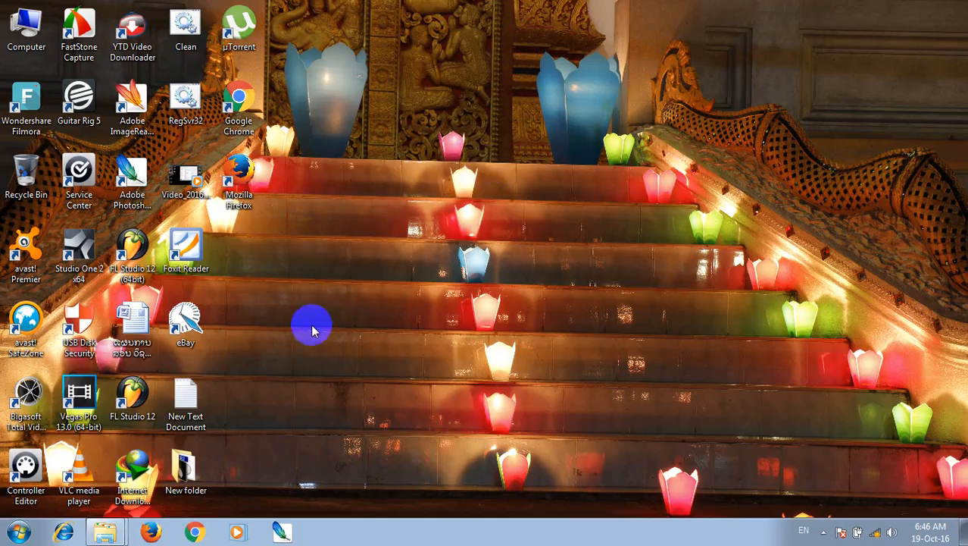
right_click(294, 263)
click(329, 306)
right_click(311, 273)
click(334, 316)
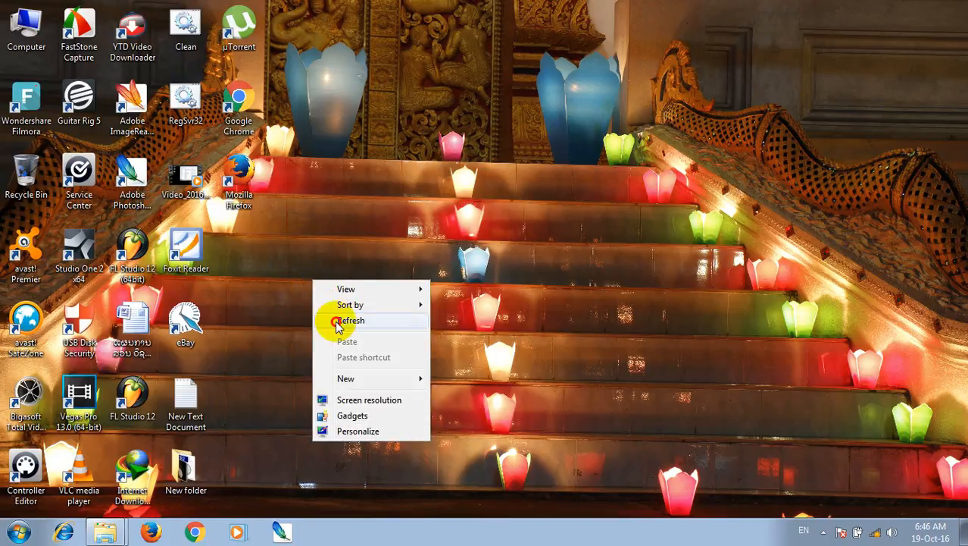
right_click(266, 252)
click(276, 290)
right_click(284, 275)
click(316, 310)
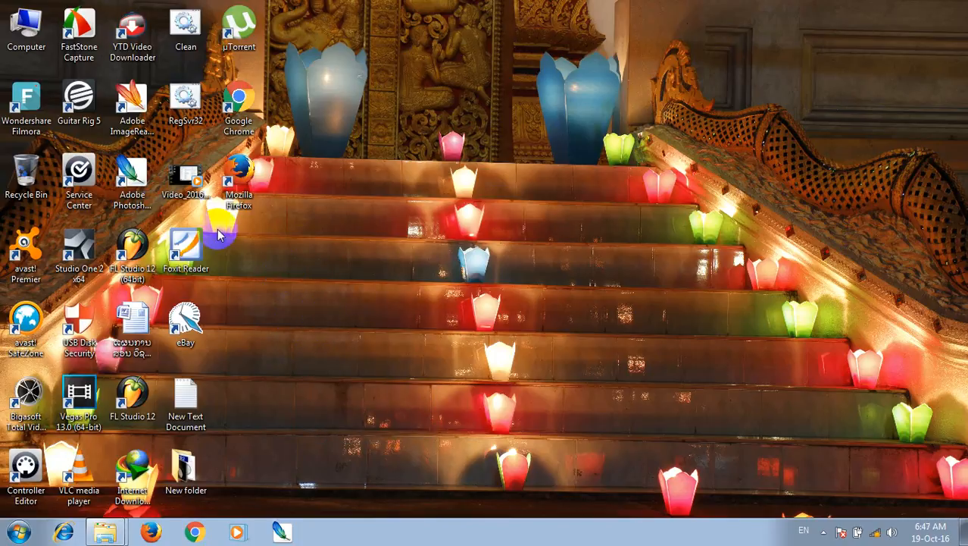
Launch Adobe Photoshop CS2 from the desktop.
right_click(133, 176)
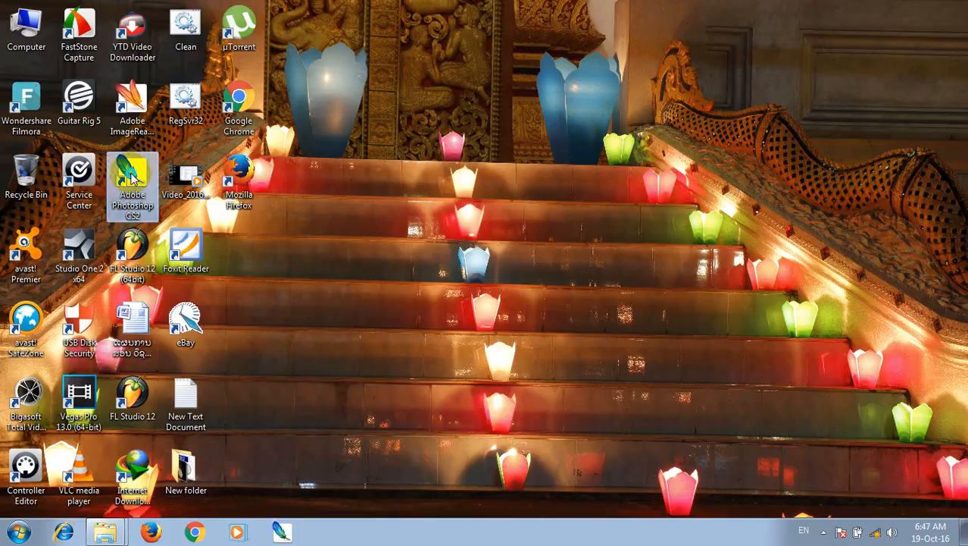
click(141, 130)
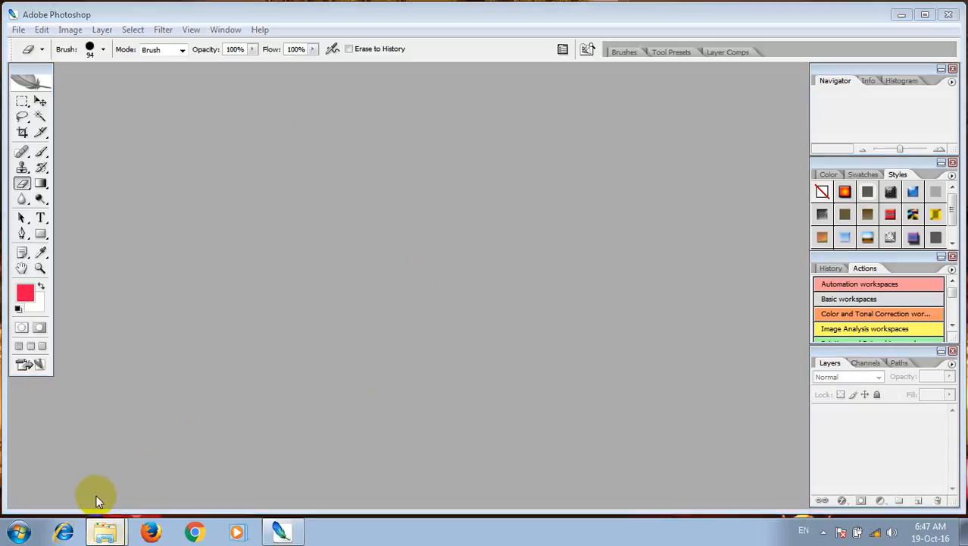
Open IMG_0199 from the mx16.201.2016 folder in the photo viewer and examine the skin on the woman's face up close.
click(104, 532)
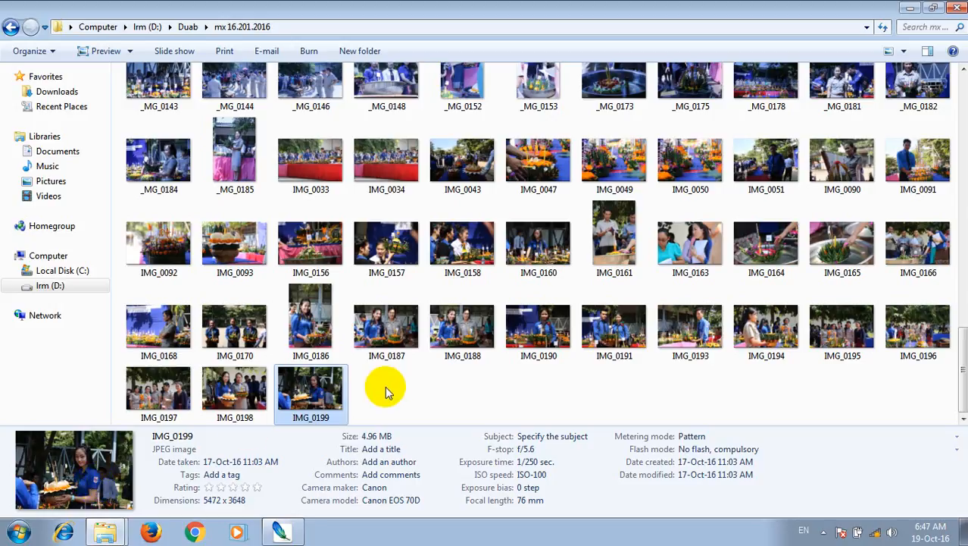
double_click(307, 386)
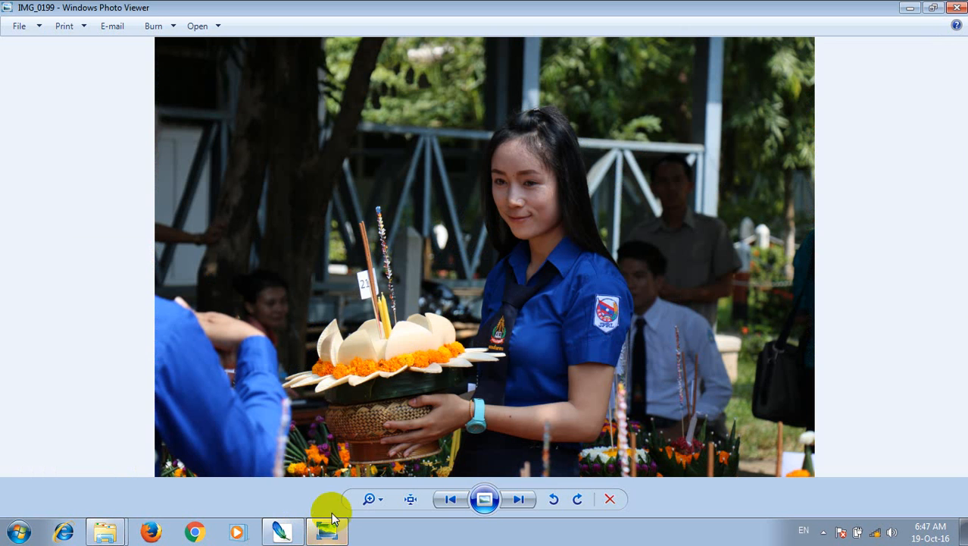
scroll(531, 257, up, 2)
scroll(531, 256, up, 3)
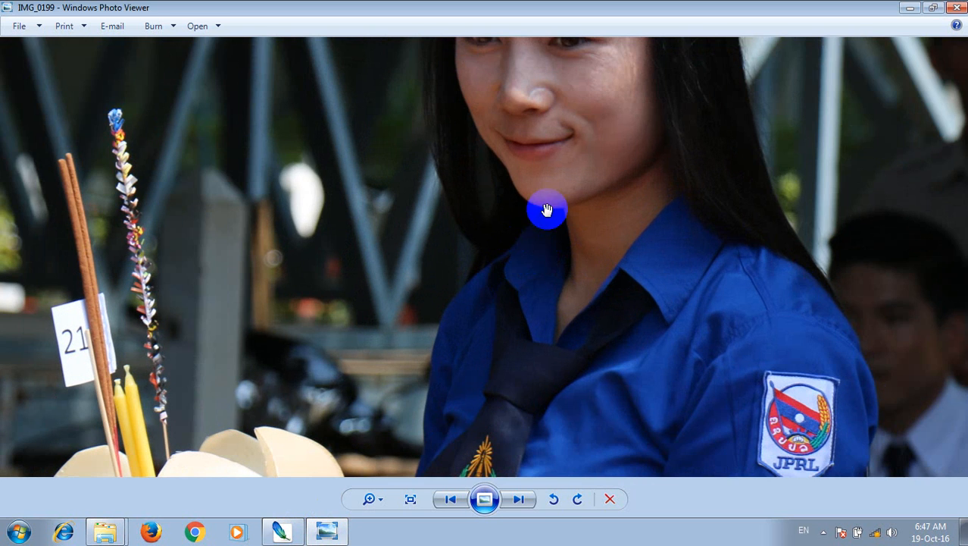
drag(486, 195, 406, 364)
scroll(374, 318, up, 2)
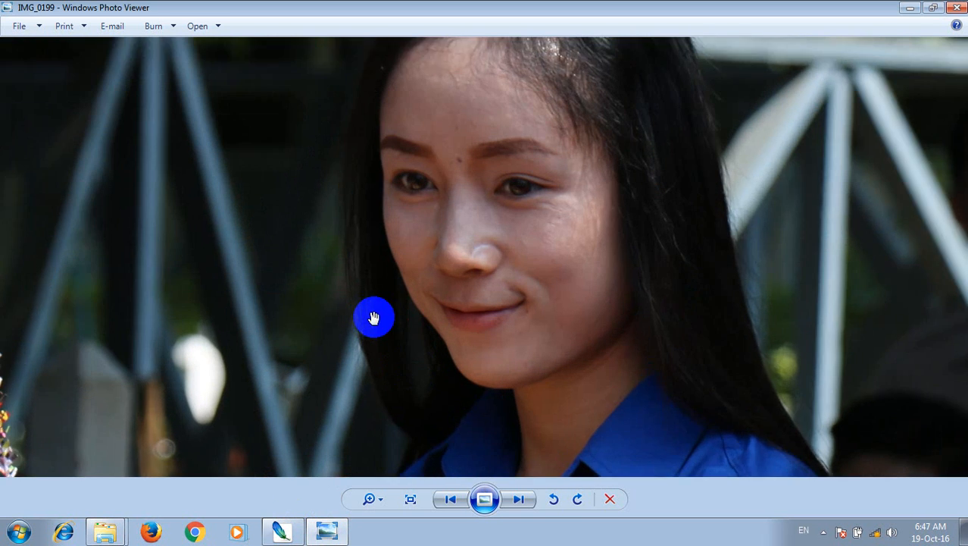
drag(421, 250, 357, 319)
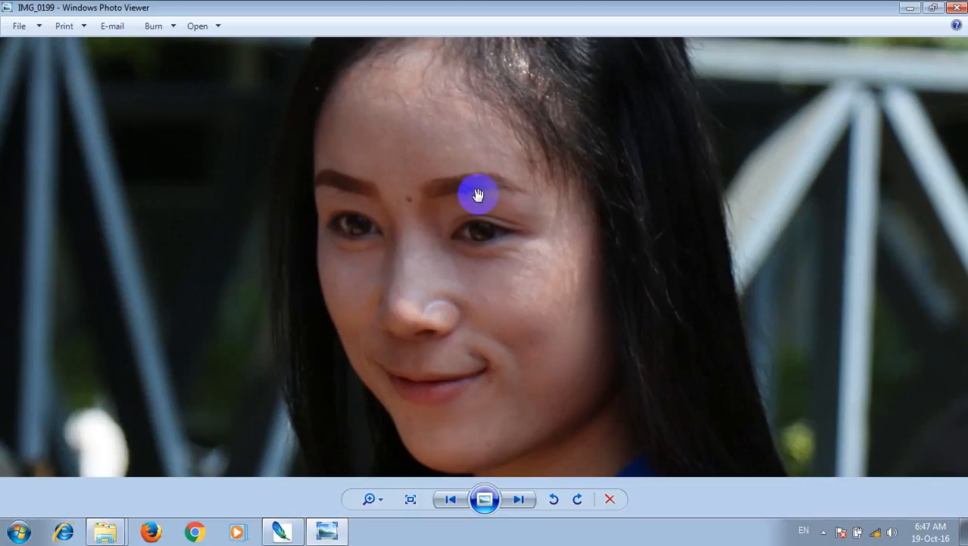
scroll(507, 314, down, 1)
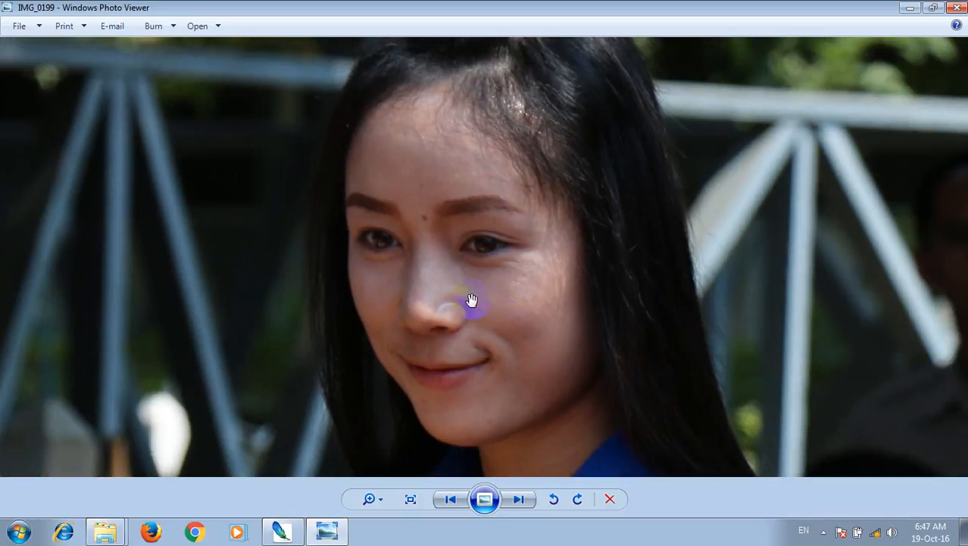
drag(471, 300, 461, 241)
scroll(466, 241, up, 1)
drag(435, 163, 467, 262)
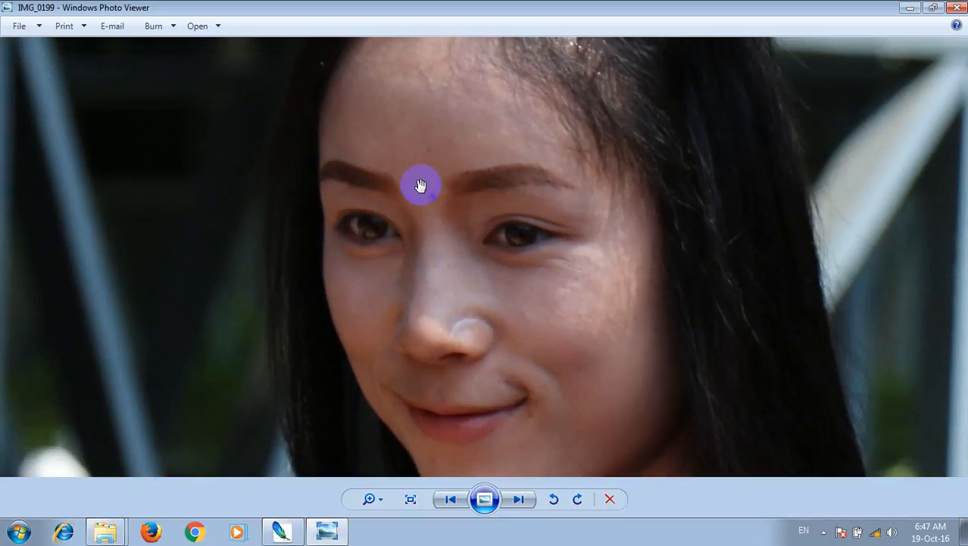
drag(522, 326, 477, 179)
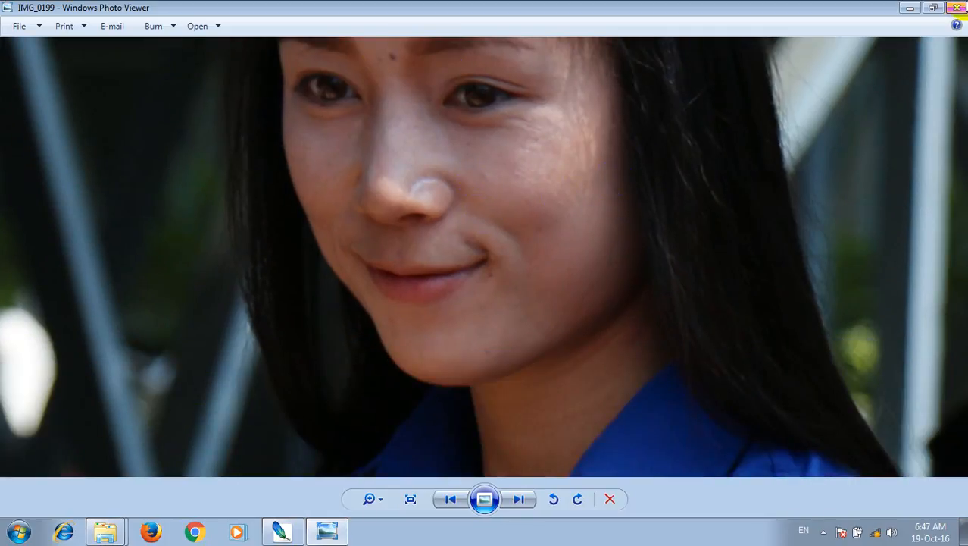
click(957, 7)
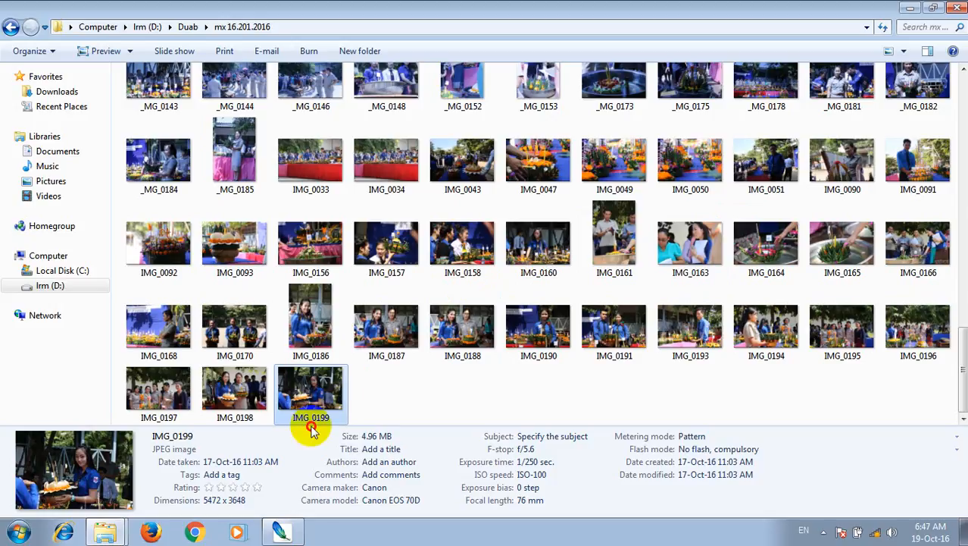
Open IMG_0199.JPG in Photoshop, maximize its document window and frame the woman's face at 38.67% zoom.
click(281, 530)
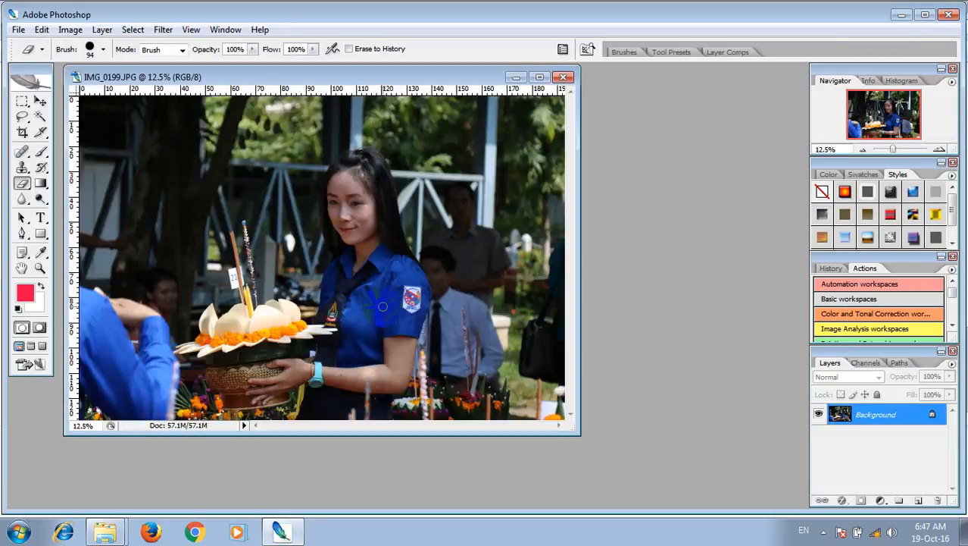
click(540, 77)
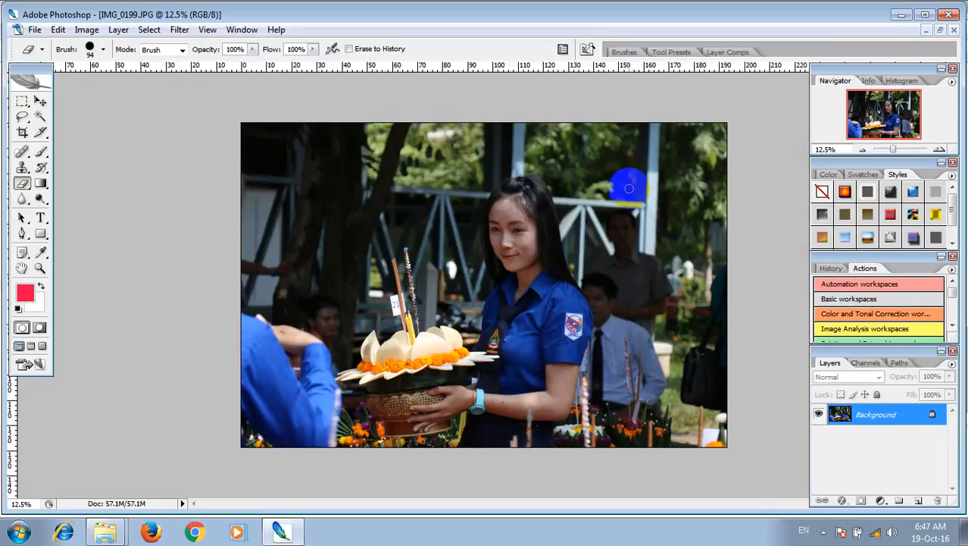
click(896, 151)
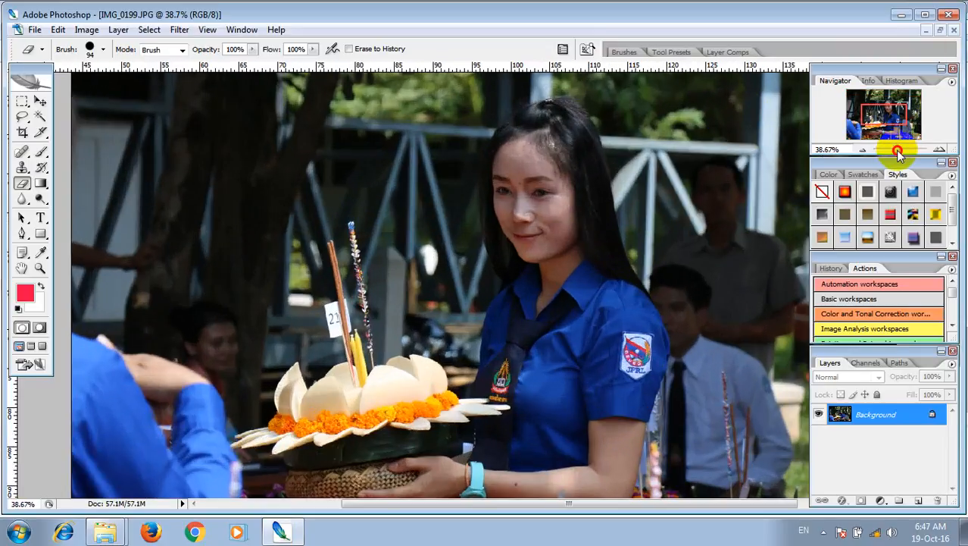
drag(888, 112, 889, 110)
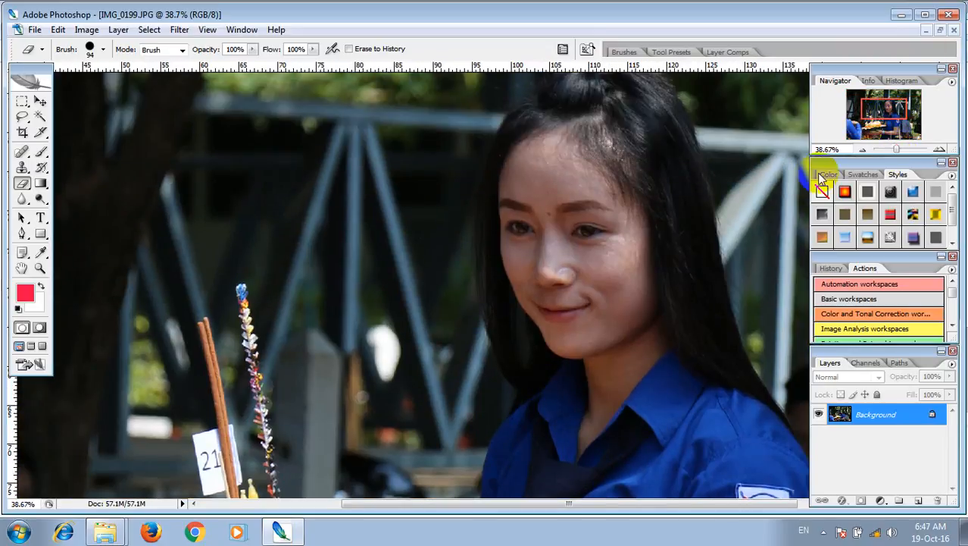
Draw a rectangular marquee around the woman's face and neck and narrow it to the skin tones with Color Range.
click(22, 102)
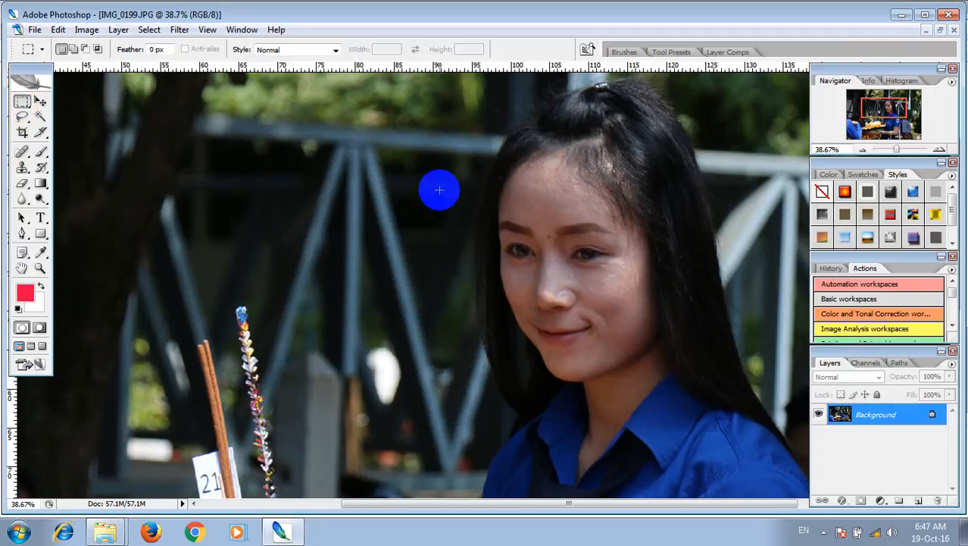
drag(498, 138, 678, 483)
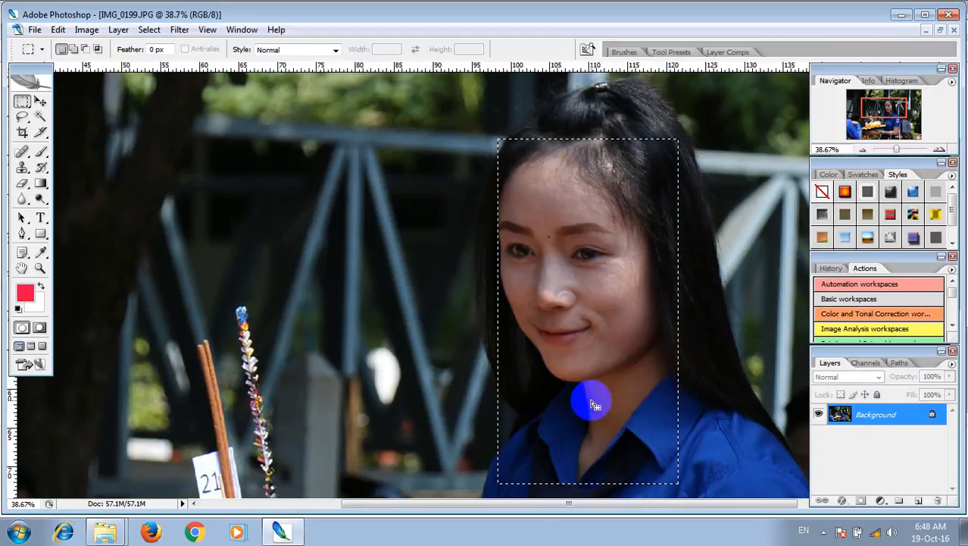
click(148, 30)
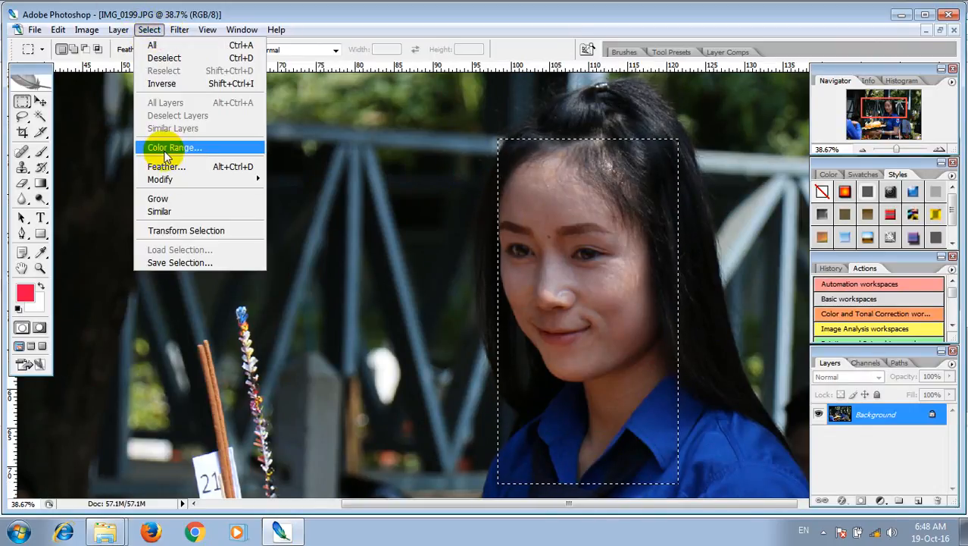
click(174, 147)
click(443, 245)
drag(455, 243, 443, 216)
click(560, 110)
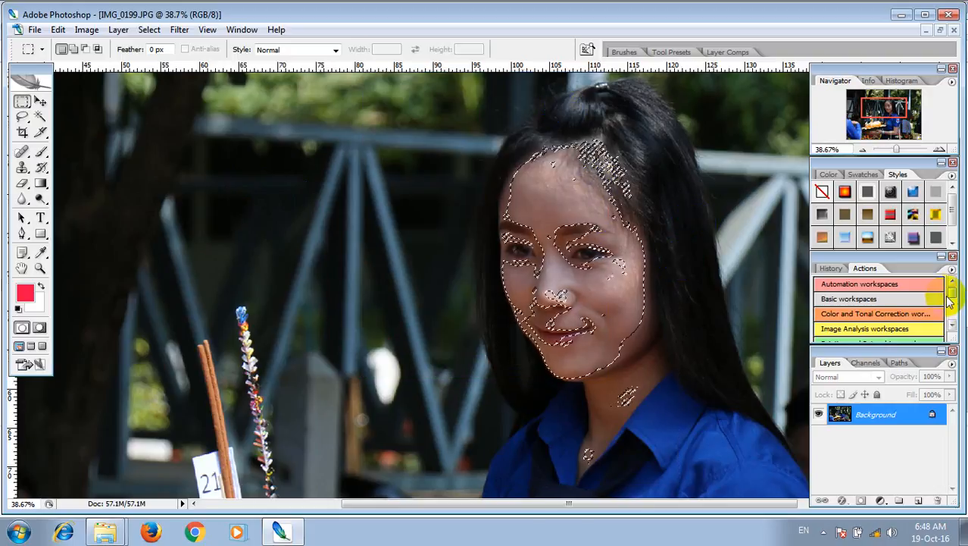
Play the แต่งผิว action on the selected skin and cancel its Remove Moire Pattern filter.
drag(955, 294, 957, 302)
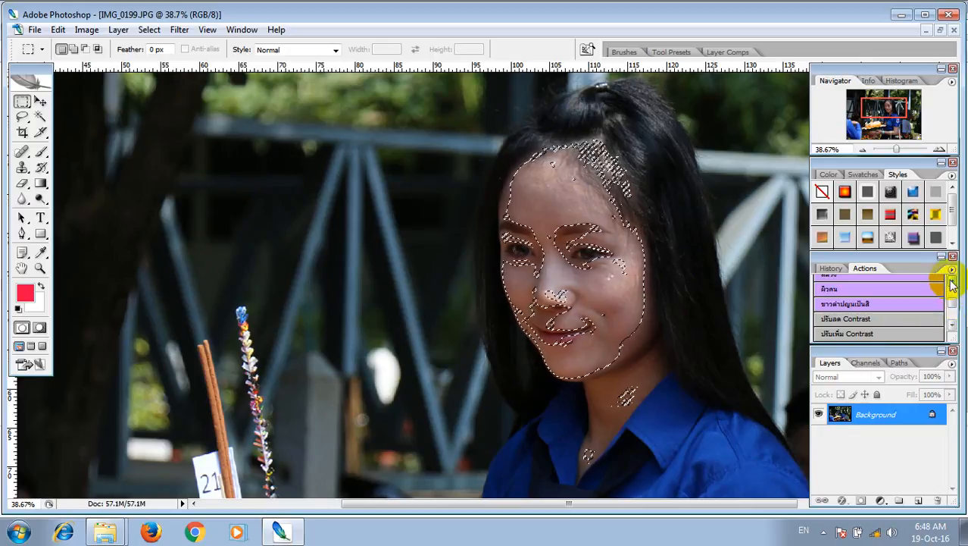
mouse_move(957, 303)
mouse_down()
mouse_move(955, 282)
mouse_move(953, 299)
mouse_up()
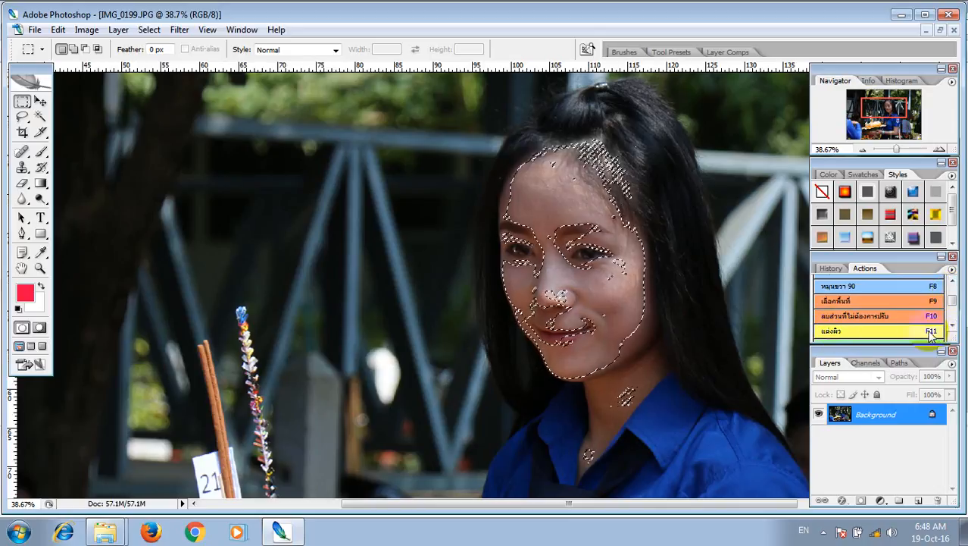
click(894, 332)
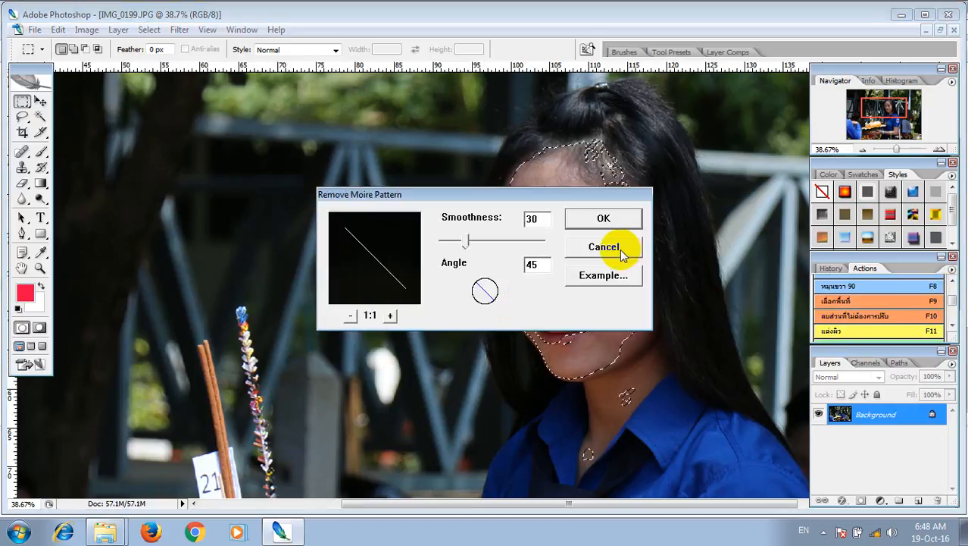
click(620, 248)
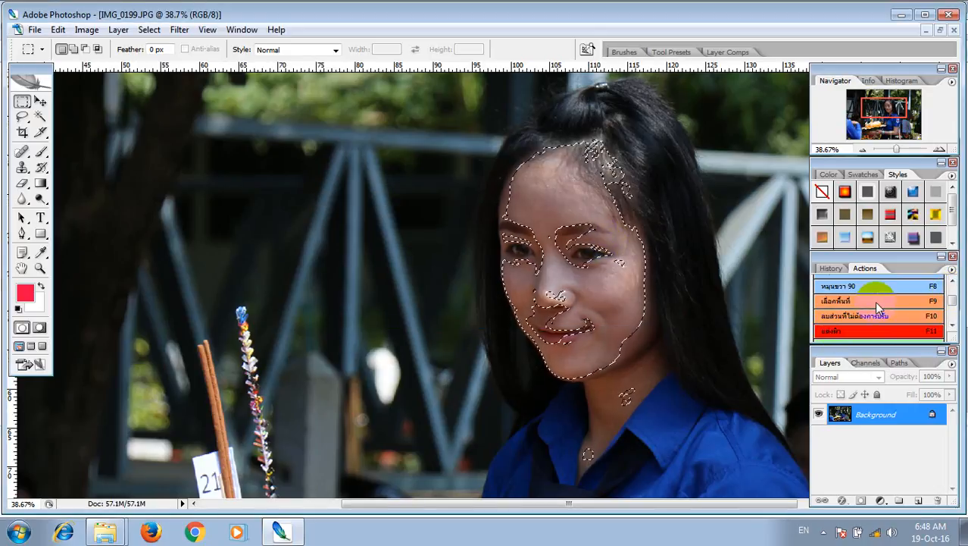
Turn the skin selection into a Quick Mask with the เลือกพื้นที่ action and erase the mask over the eyes and eyebrows using an 80 px eraser.
click(874, 301)
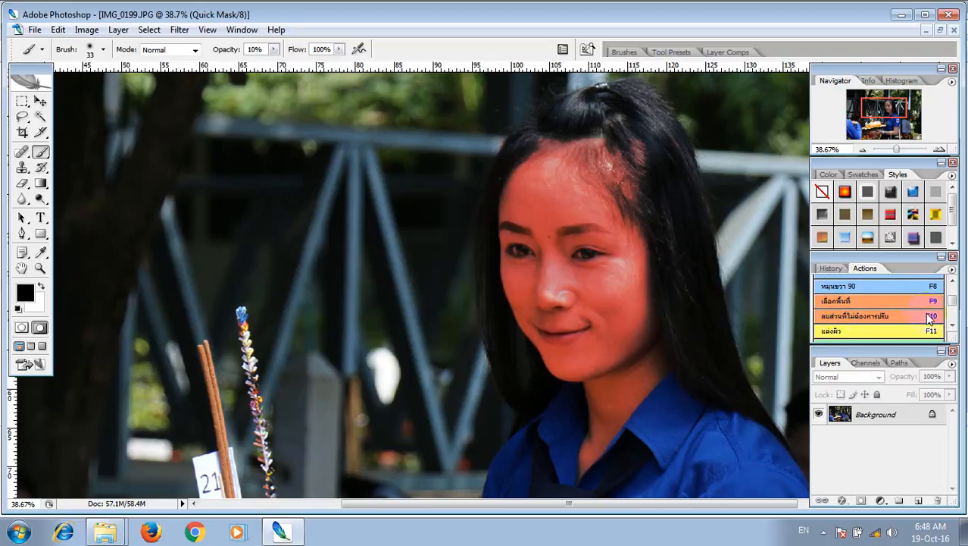
click(856, 317)
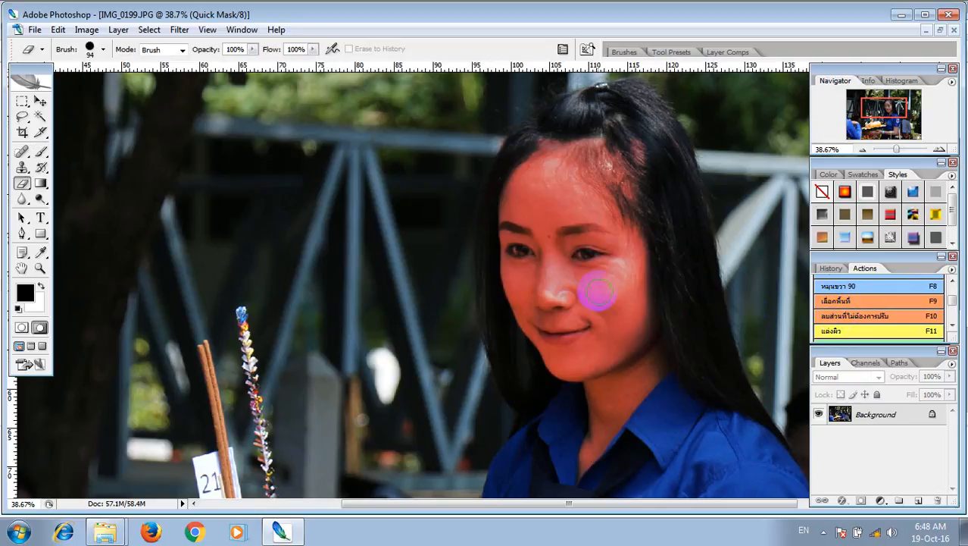
right_click(582, 256)
click(656, 281)
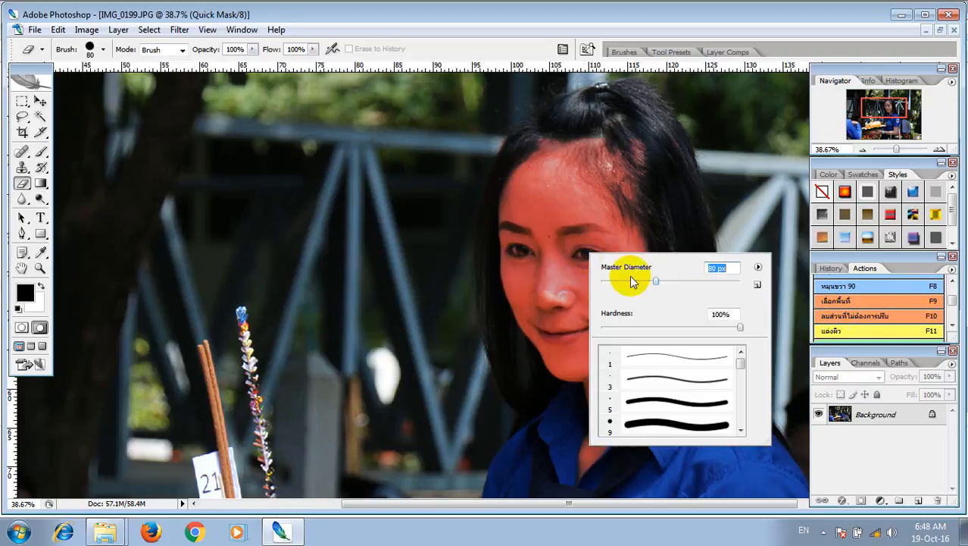
click(581, 254)
mouse_move(599, 256)
mouse_down()
mouse_move(570, 243)
mouse_move(572, 254)
mouse_move(563, 235)
mouse_move(594, 230)
mouse_move(524, 237)
mouse_move(505, 226)
mouse_move(523, 250)
mouse_up()
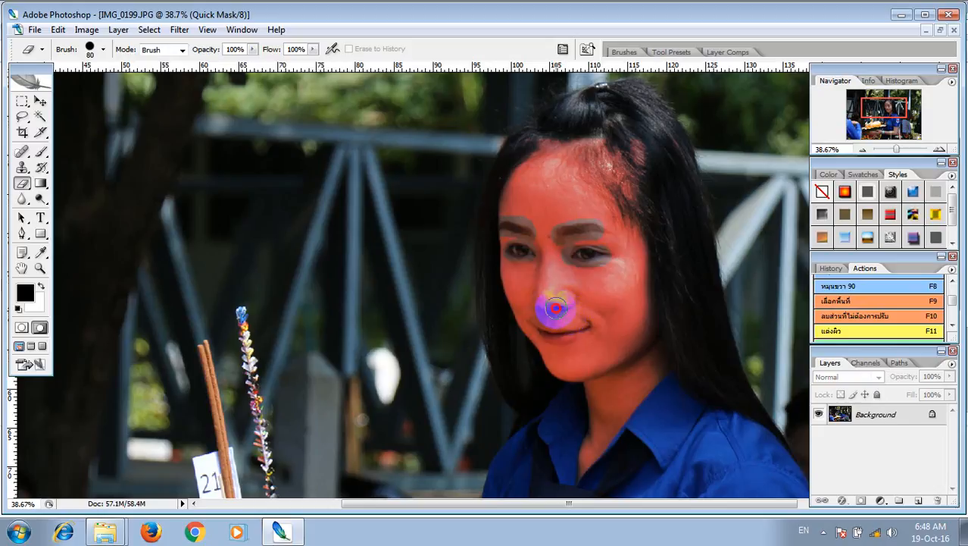
Erase the mask around the nose and lips, using a 38 px eraser for the crease beside the mouth.
mouse_move(556, 306)
mouse_down()
mouse_move(539, 303)
mouse_move(552, 324)
mouse_move(583, 325)
mouse_move(547, 329)
mouse_move(586, 326)
mouse_move(627, 346)
mouse_move(610, 342)
mouse_move(600, 311)
mouse_up()
right_click(586, 326)
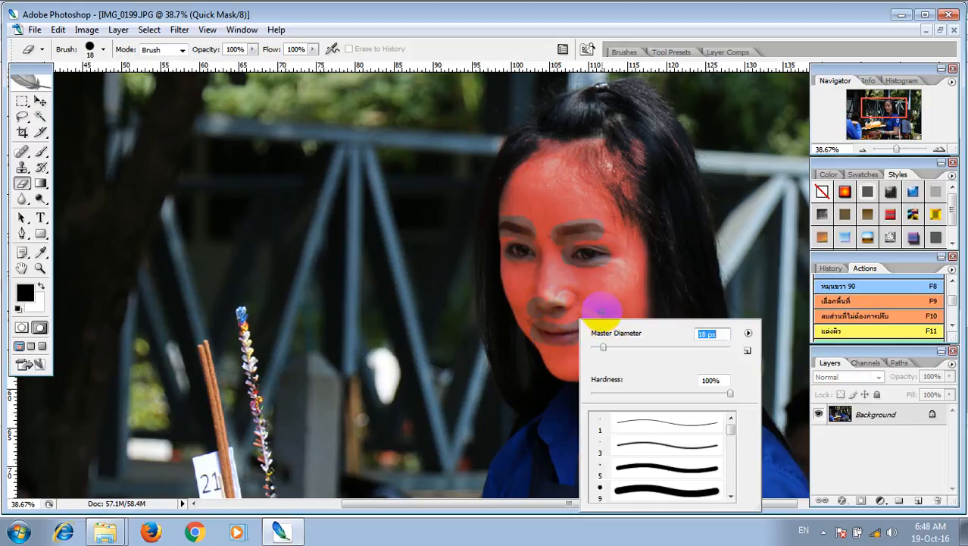
click(618, 348)
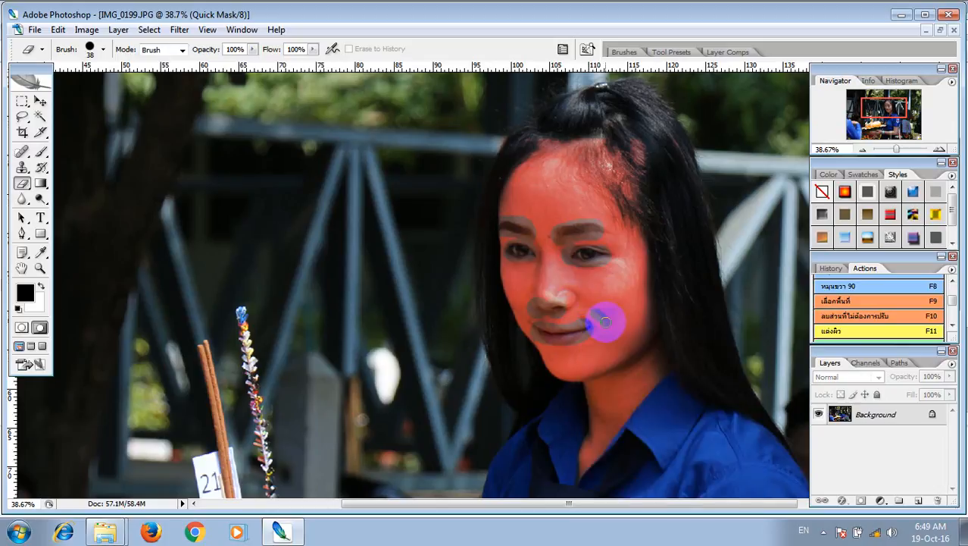
Set the eraser diameter to 89 px and erase the mask from the hair along the woman's hairline.
right_click(683, 180)
click(762, 207)
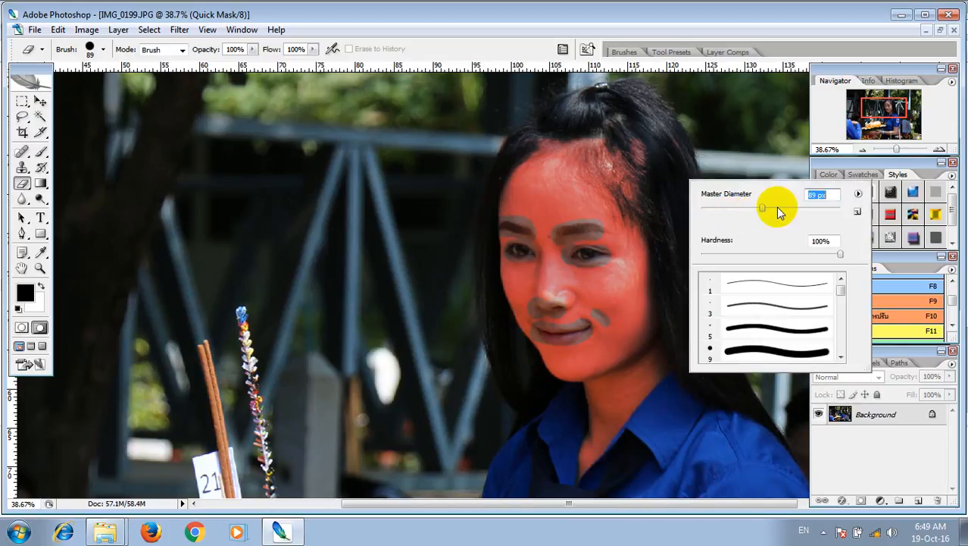
click(612, 129)
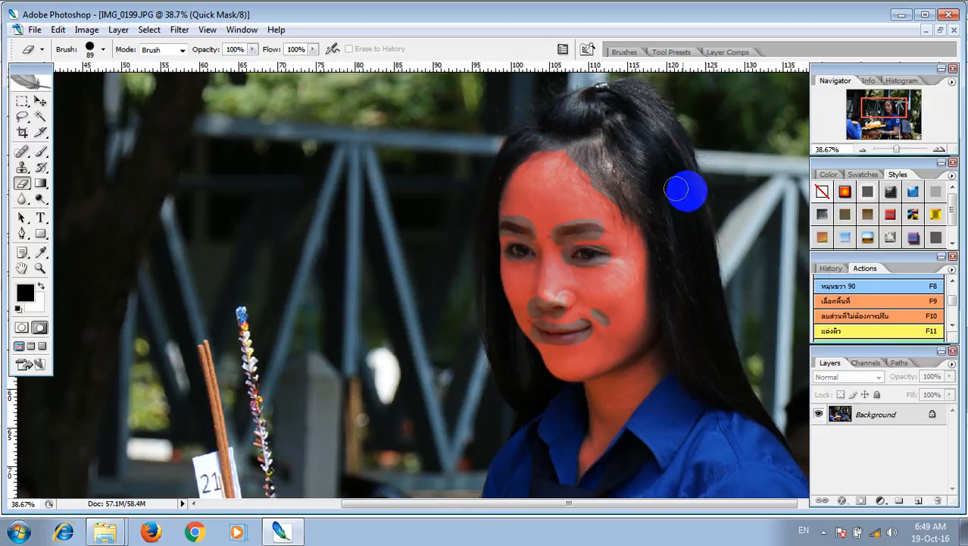
Play the แต่งผิว action on the masked skin, applying Remove Moire Pattern at smoothness 70 and JPEG Clean Up at smoothness 10.
drag(953, 302, 953, 315)
click(952, 282)
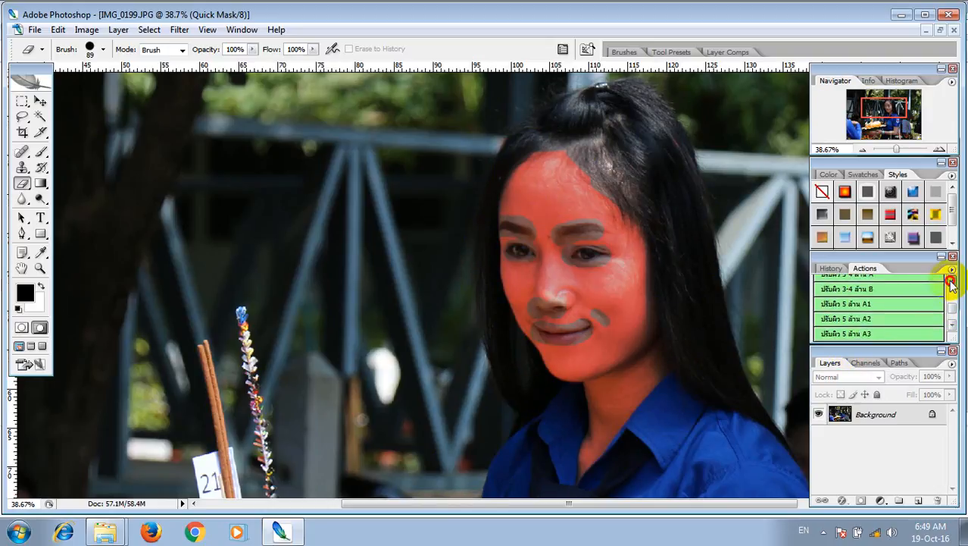
click(836, 322)
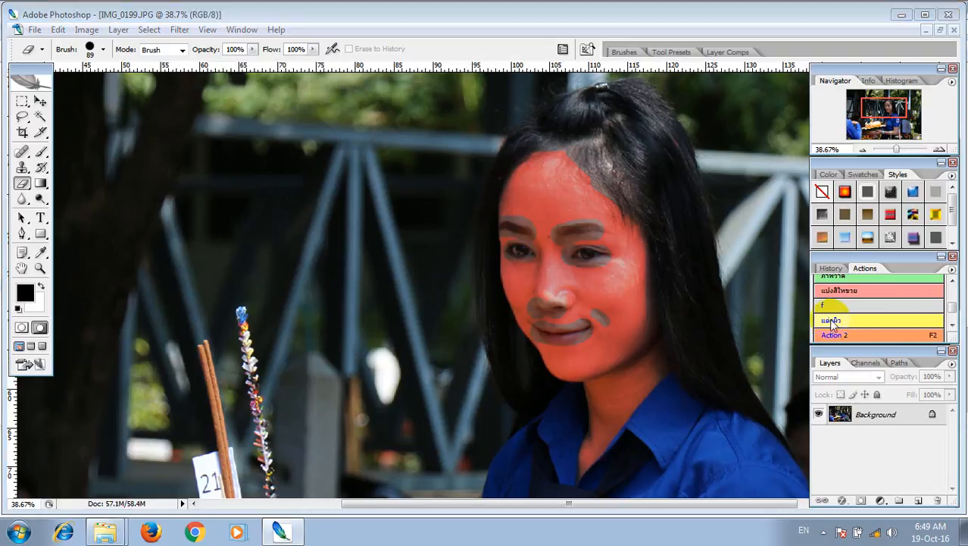
click(500, 241)
double_click(527, 213)
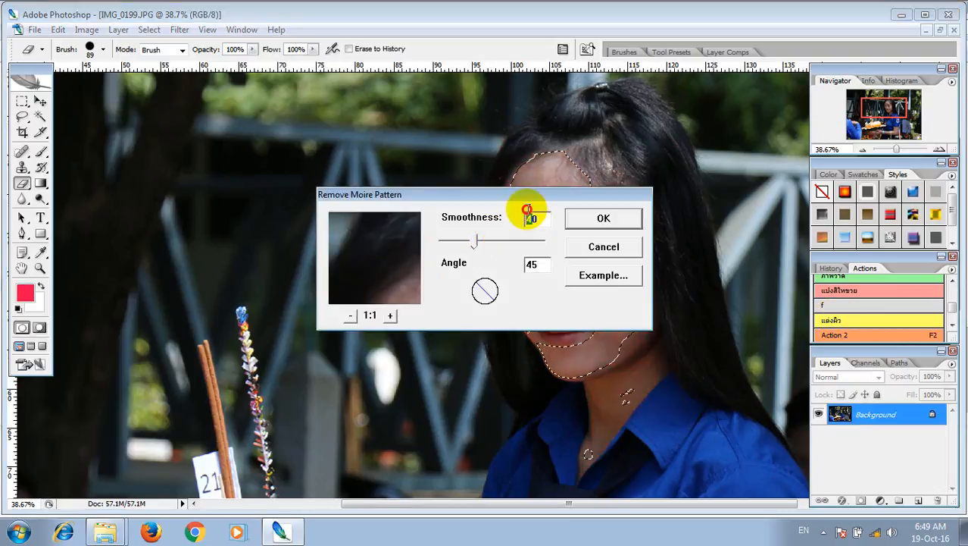
text(70)
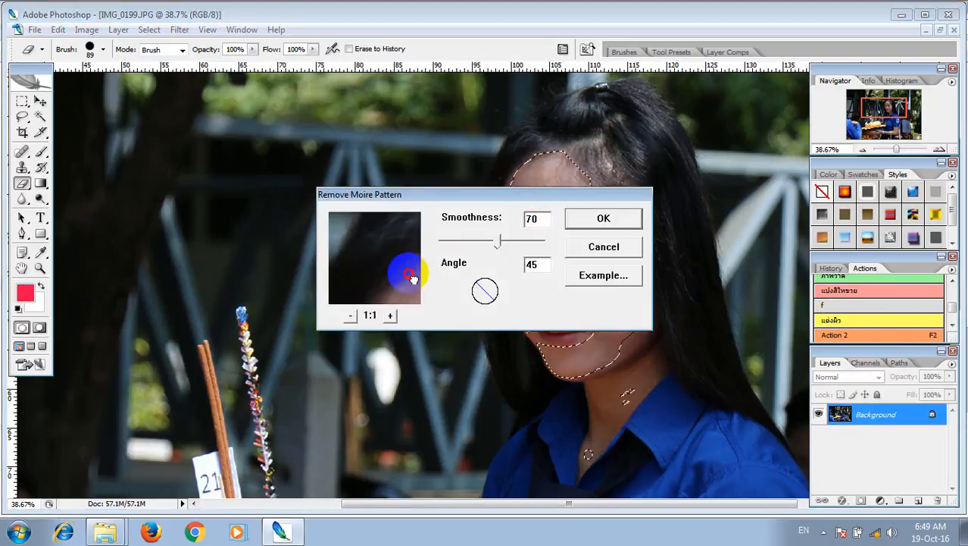
click(401, 255)
drag(404, 265, 376, 244)
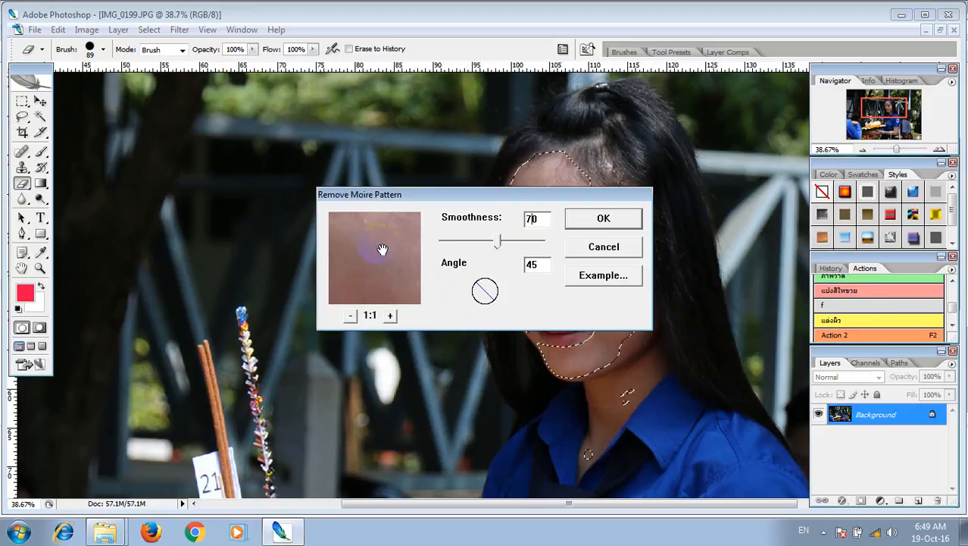
click(303, 258)
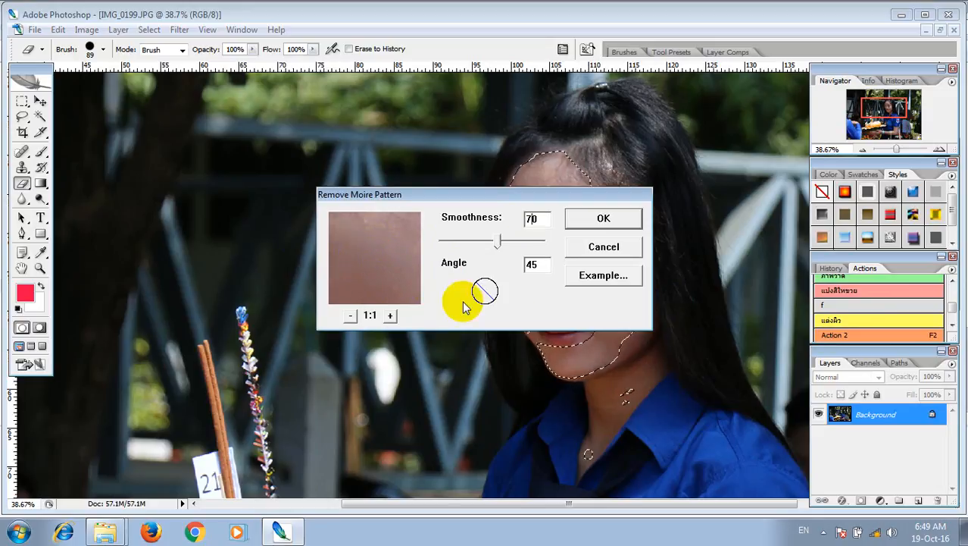
drag(489, 296, 566, 229)
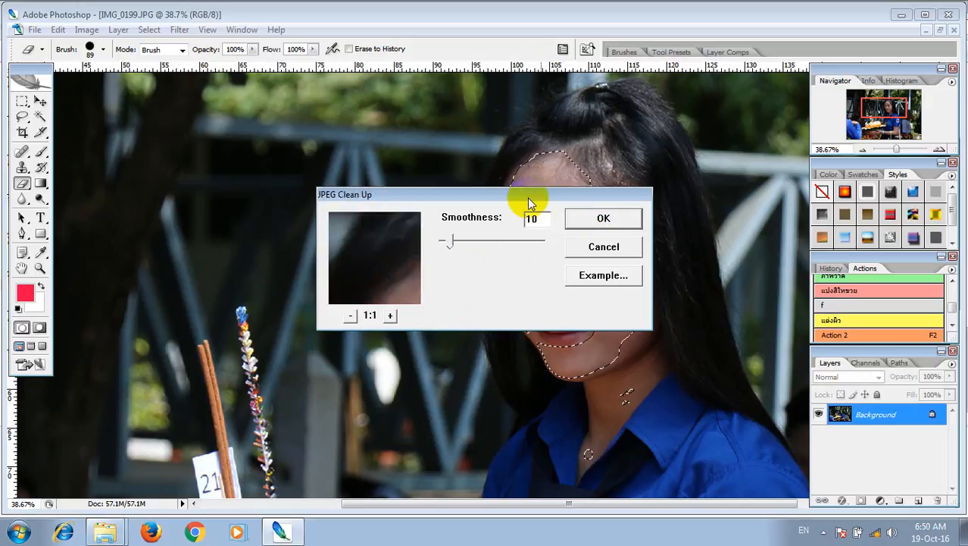
drag(526, 204, 269, 181)
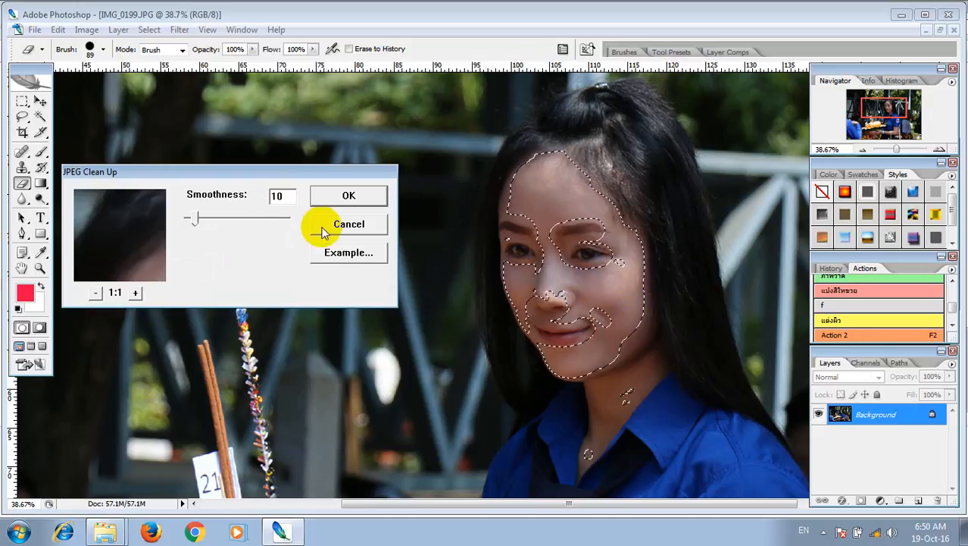
click(345, 199)
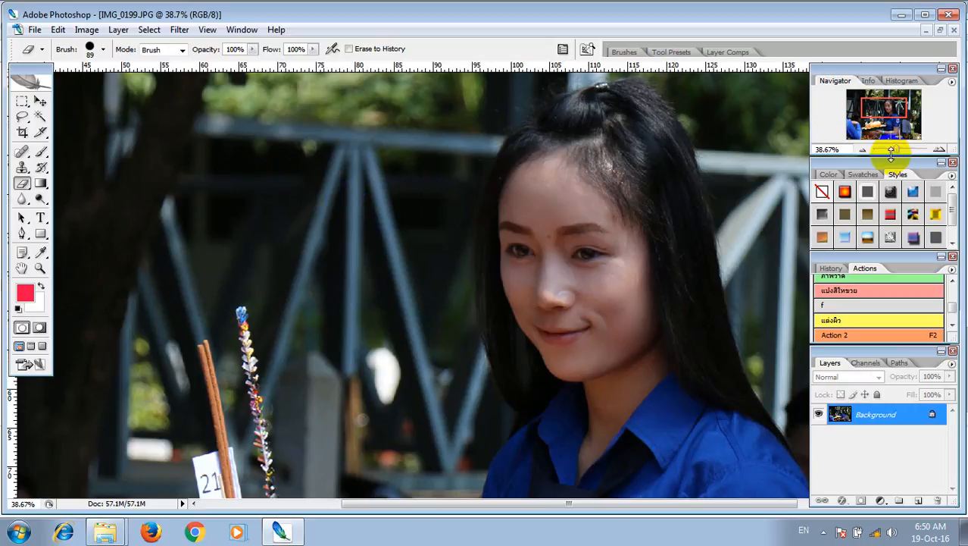
Outline the woman's lips with a Pen path converted to a selection, and copy the selected lips onto a new layer.
drag(891, 152, 899, 150)
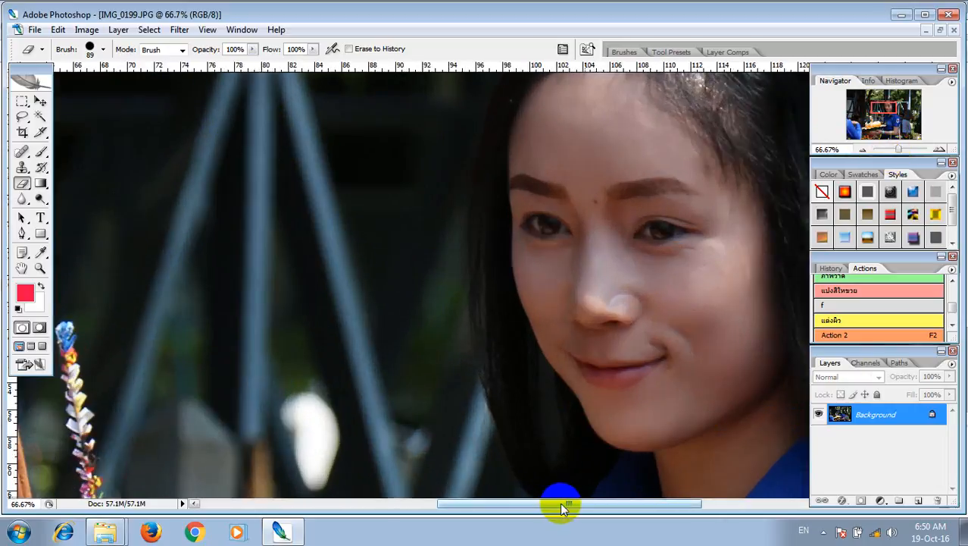
drag(562, 507, 611, 506)
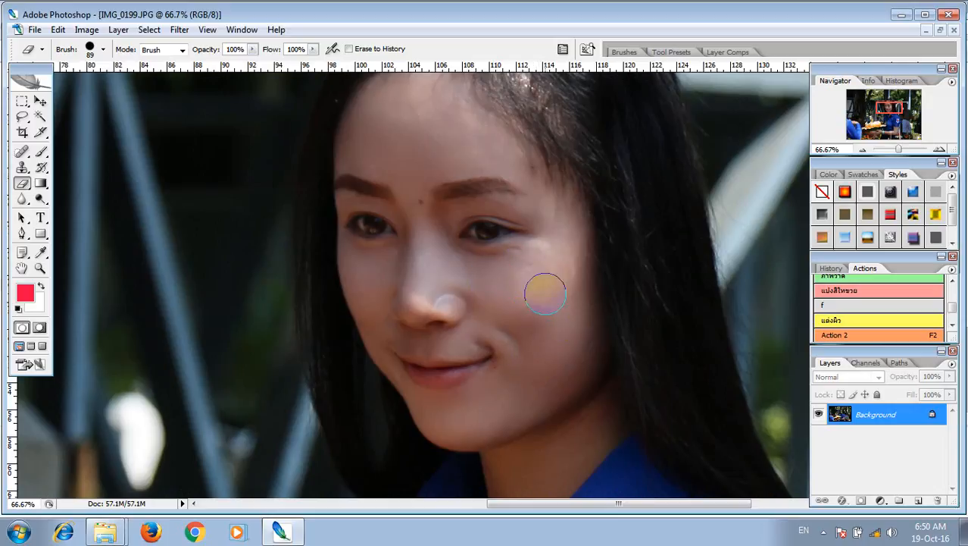
scroll(508, 341, down, 3)
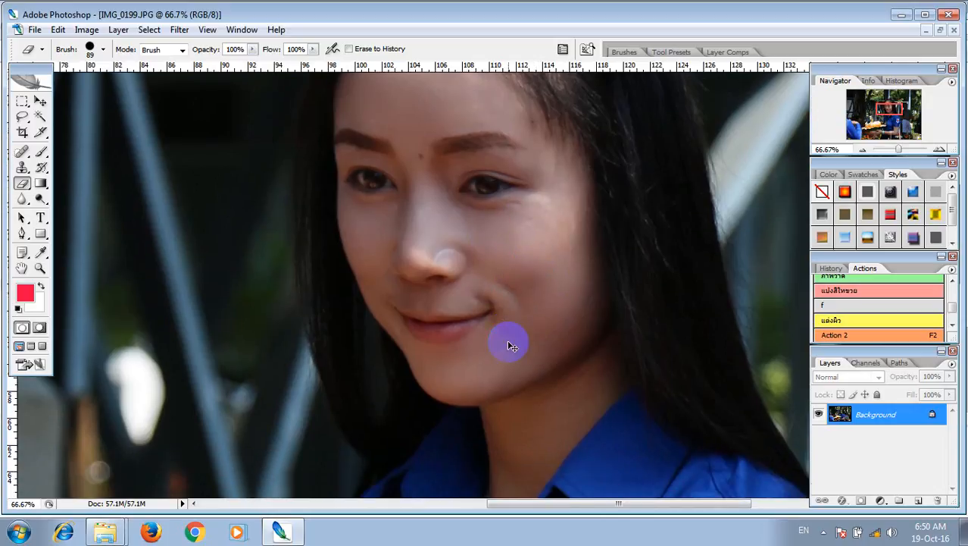
key(ctrl+plus)
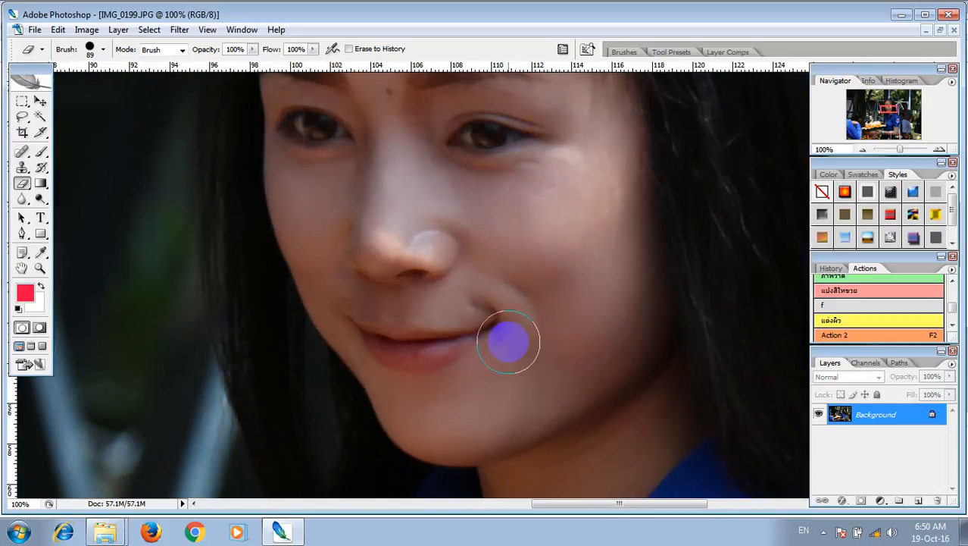
scroll(507, 343, up, 1)
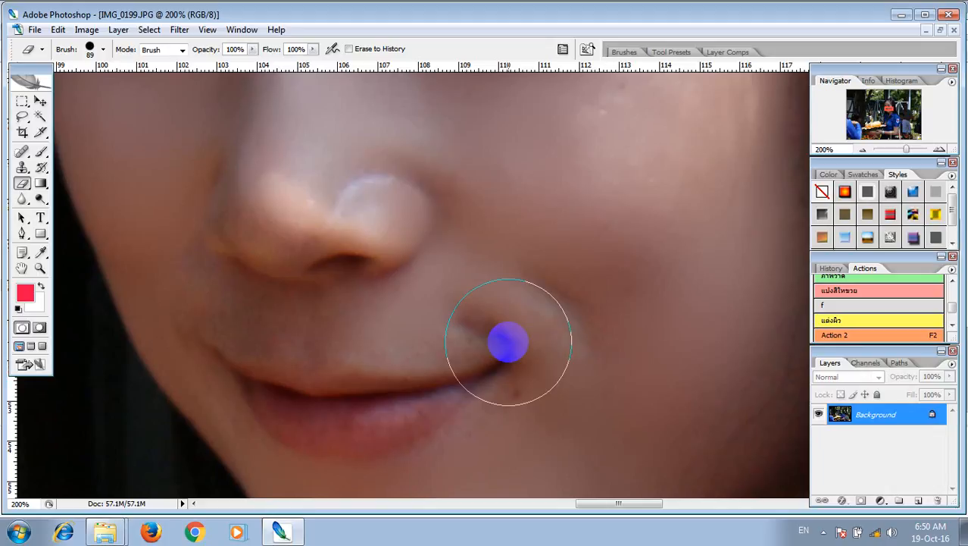
scroll(508, 342, down, 1)
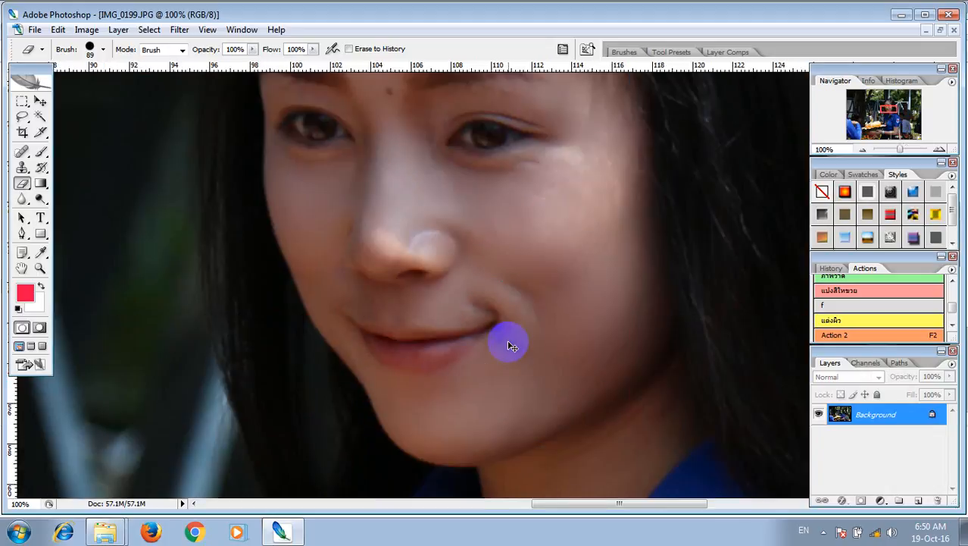
click(24, 234)
click(344, 314)
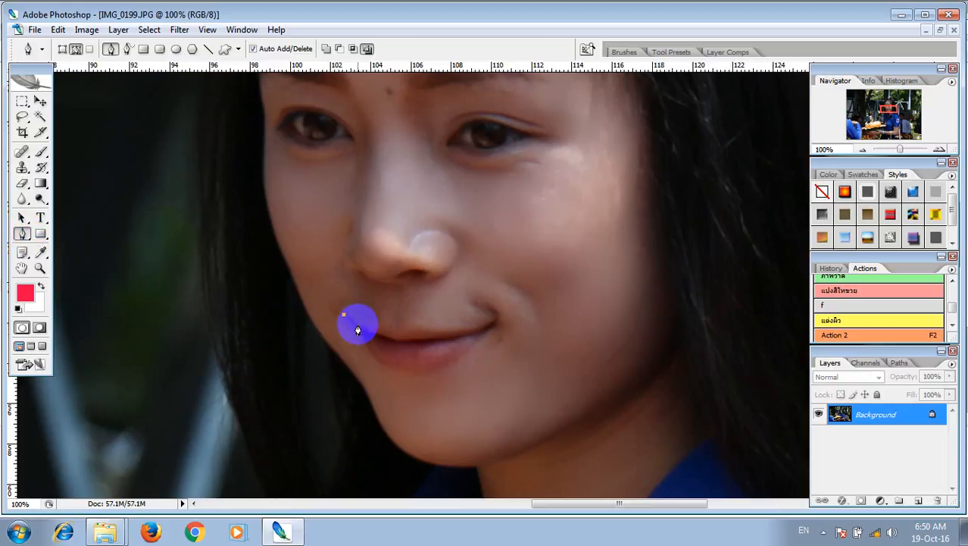
click(359, 324)
drag(378, 325, 401, 329)
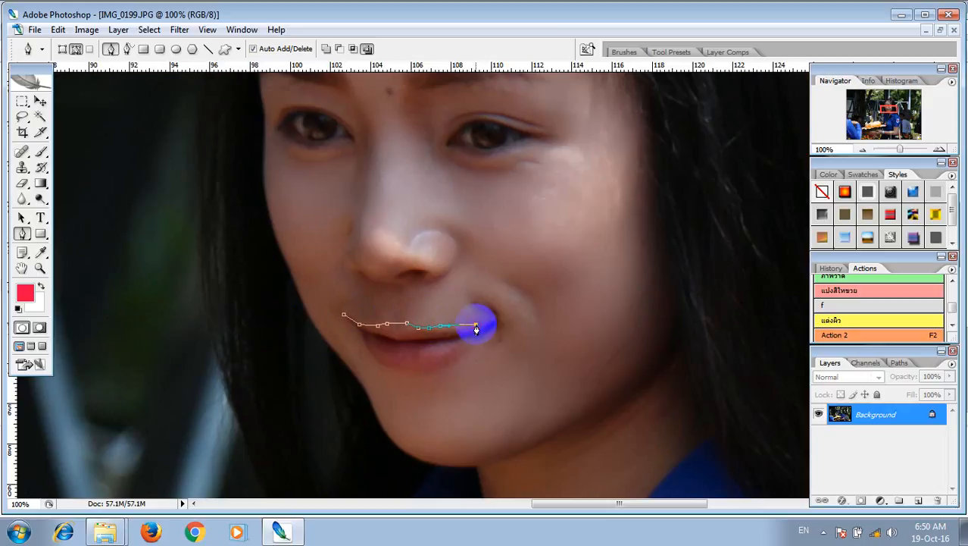
mouse_move(493, 325)
mouse_down()
mouse_move(473, 348)
mouse_move(423, 372)
mouse_move(384, 373)
mouse_up()
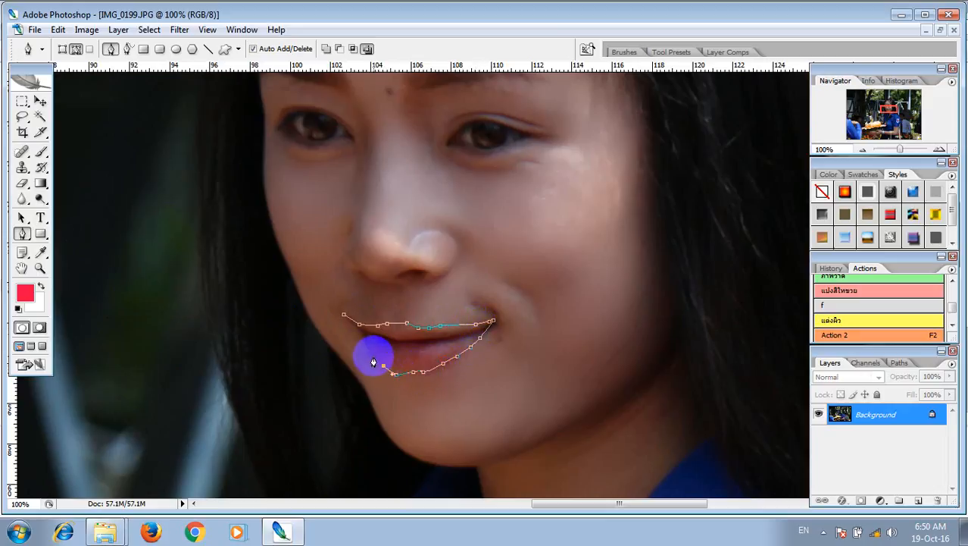
drag(356, 331, 345, 319)
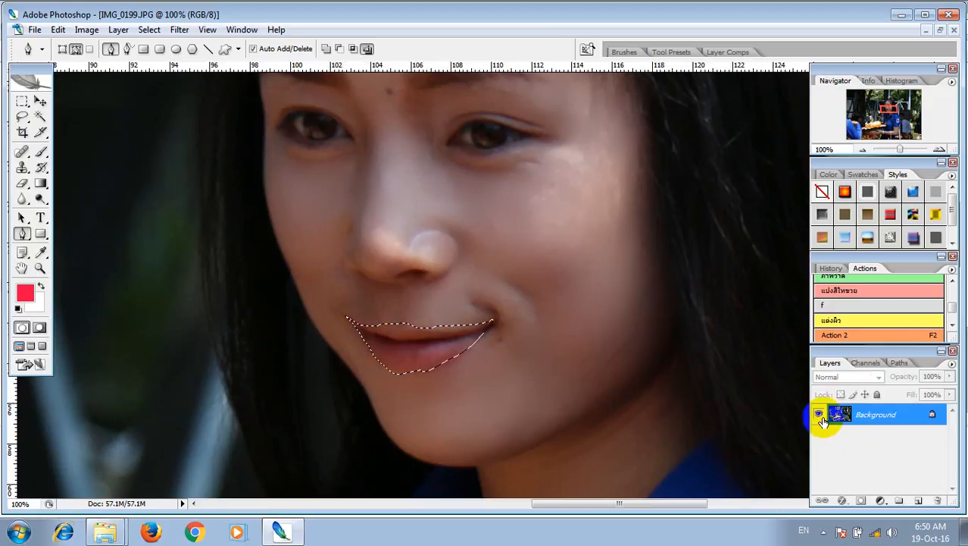
key(ctrl+j)
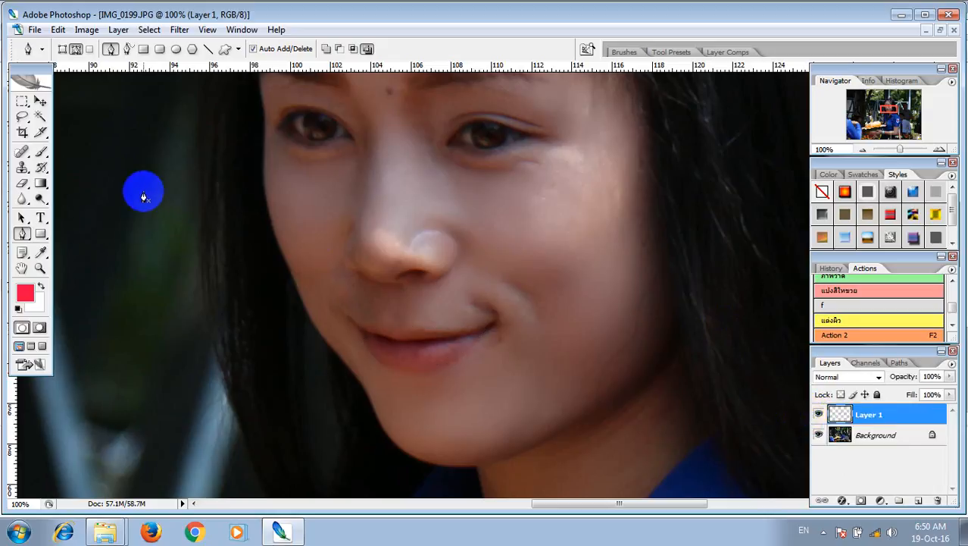
Paint the lips on Layer 1 bright pinkish red with the 33 px brush at 10% opacity and set the layer's blend mode to Soft Light.
click(40, 153)
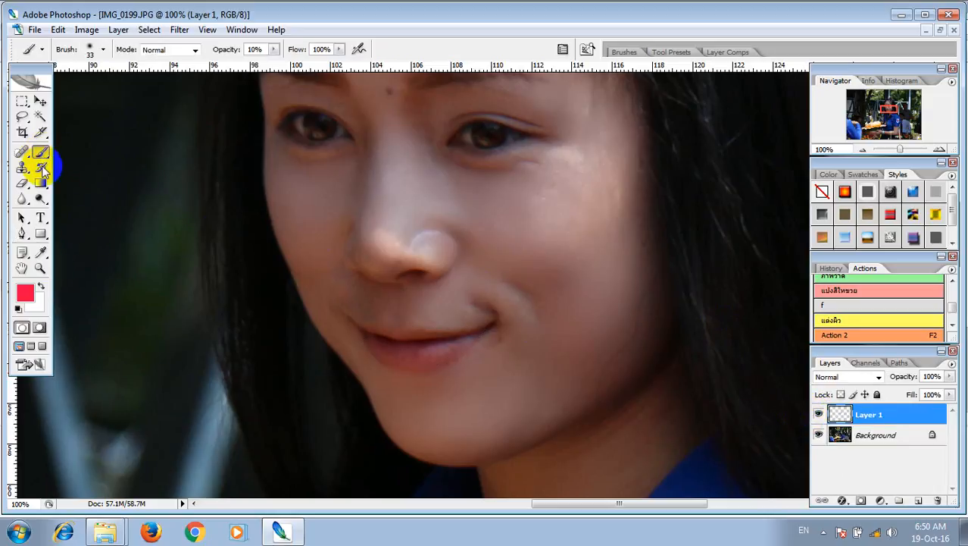
click(25, 292)
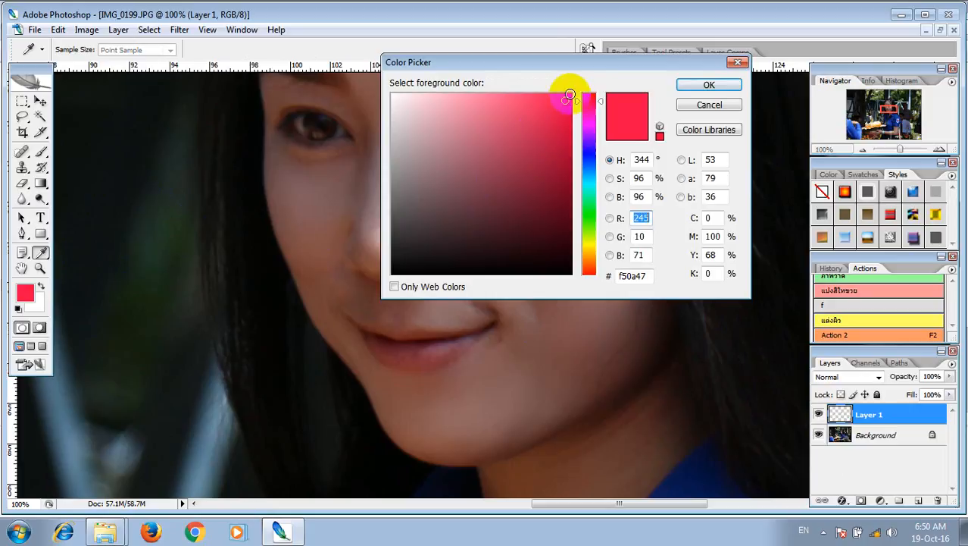
click(570, 95)
click(697, 83)
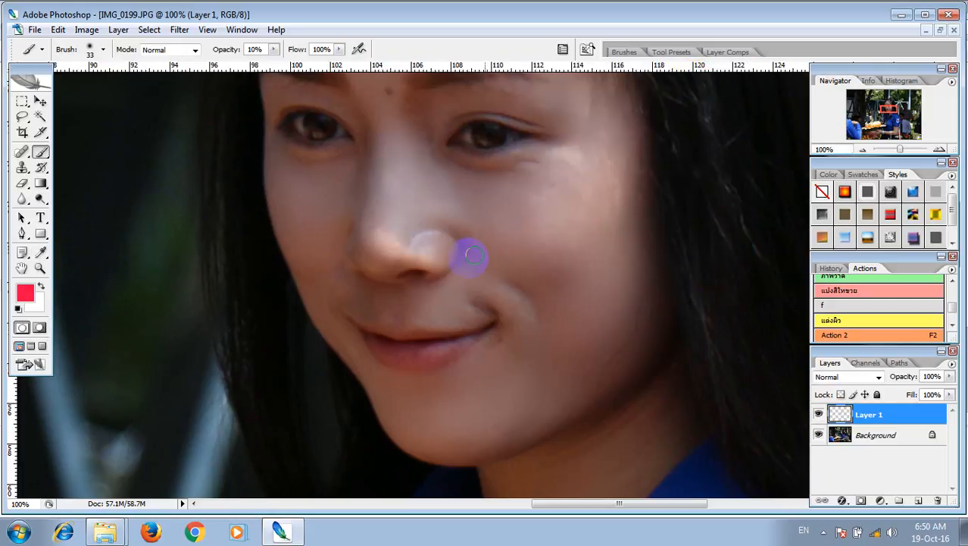
mouse_move(379, 350)
mouse_down()
mouse_move(434, 355)
mouse_move(458, 343)
mouse_move(406, 351)
mouse_up()
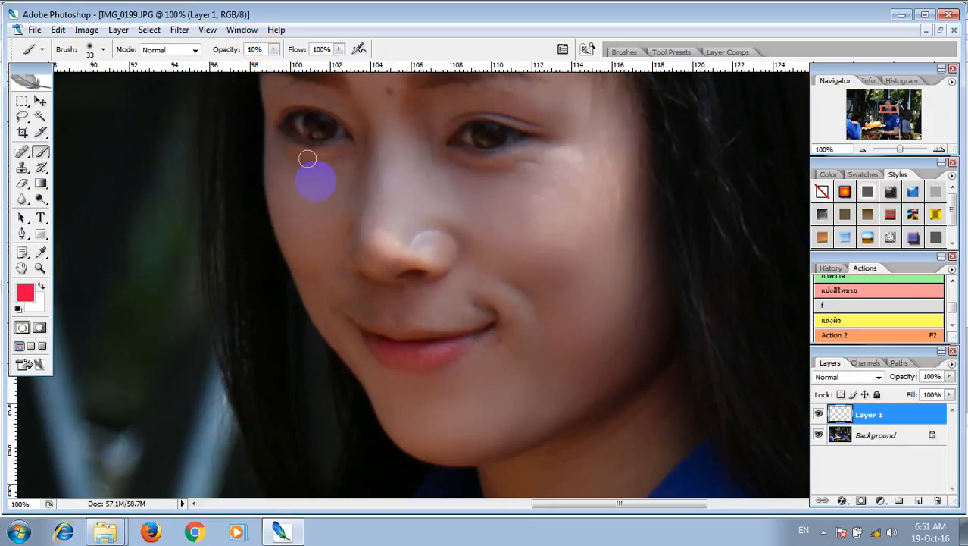
click(391, 343)
mouse_move(381, 346)
mouse_down()
mouse_move(415, 356)
mouse_move(466, 338)
mouse_move(393, 358)
mouse_move(431, 362)
mouse_move(440, 357)
mouse_move(394, 350)
mouse_move(361, 329)
mouse_move(472, 335)
mouse_move(371, 333)
mouse_move(385, 357)
mouse_move(408, 363)
mouse_move(378, 347)
mouse_move(457, 348)
mouse_move(481, 336)
mouse_move(362, 329)
mouse_move(405, 366)
mouse_move(475, 341)
mouse_up()
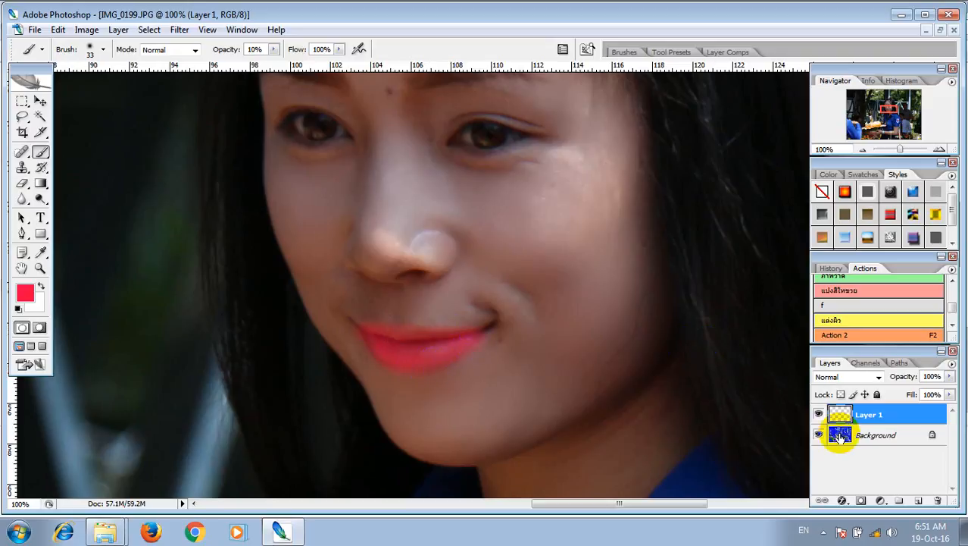
click(842, 381)
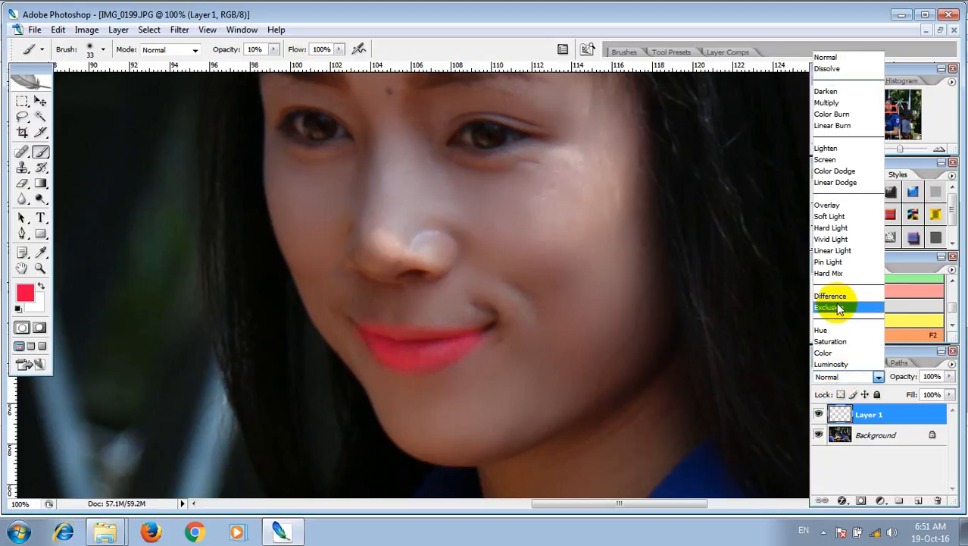
click(829, 217)
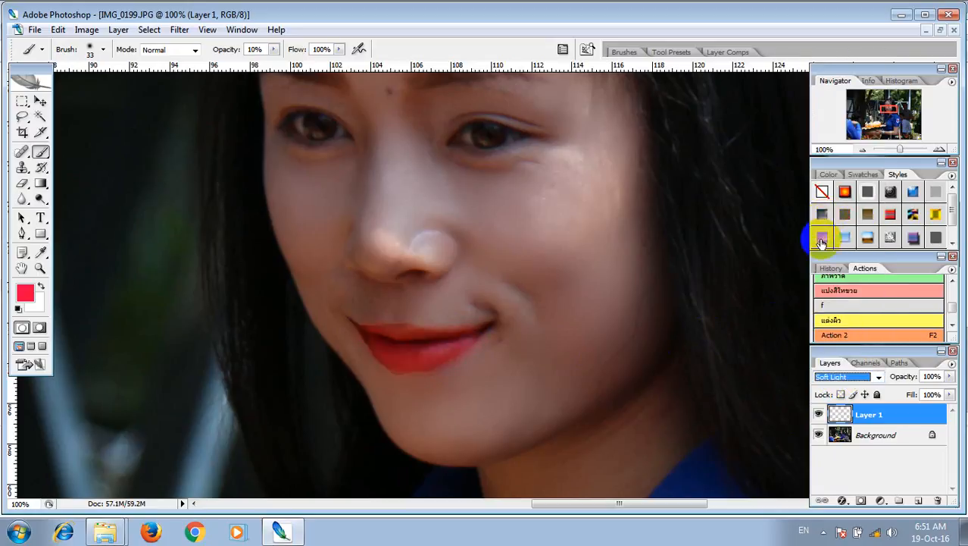
Set the eraser to 58 px diameter and 18% opacity, and soften the red colour along the lower lip's edge on Layer 1.
click(22, 185)
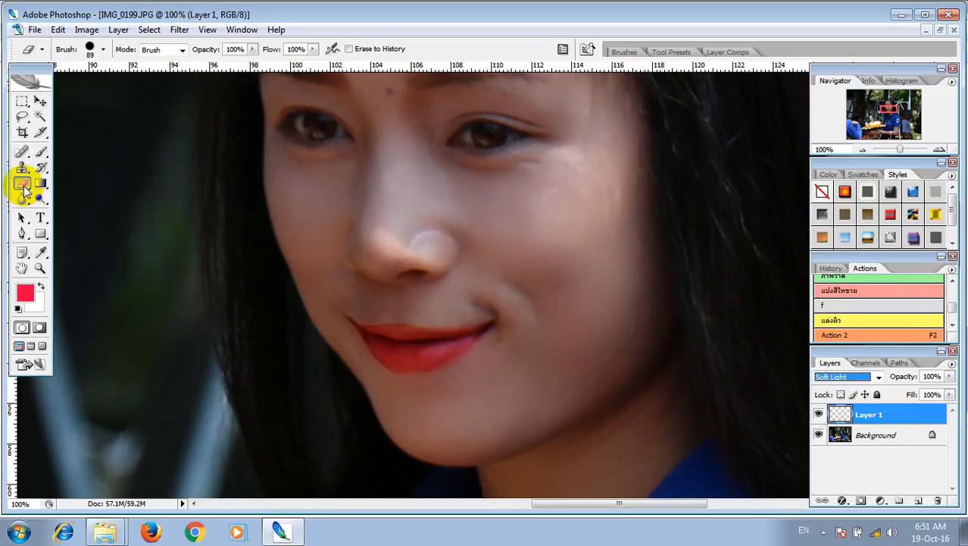
mouse_move(386, 330)
mouse_down()
mouse_move(370, 299)
mouse_move(358, 315)
mouse_up()
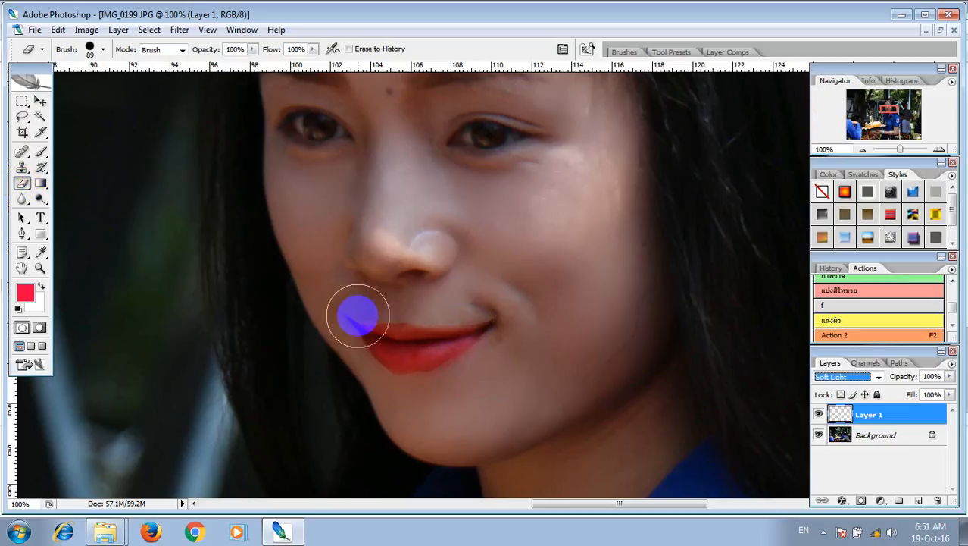
right_click(454, 240)
click(505, 268)
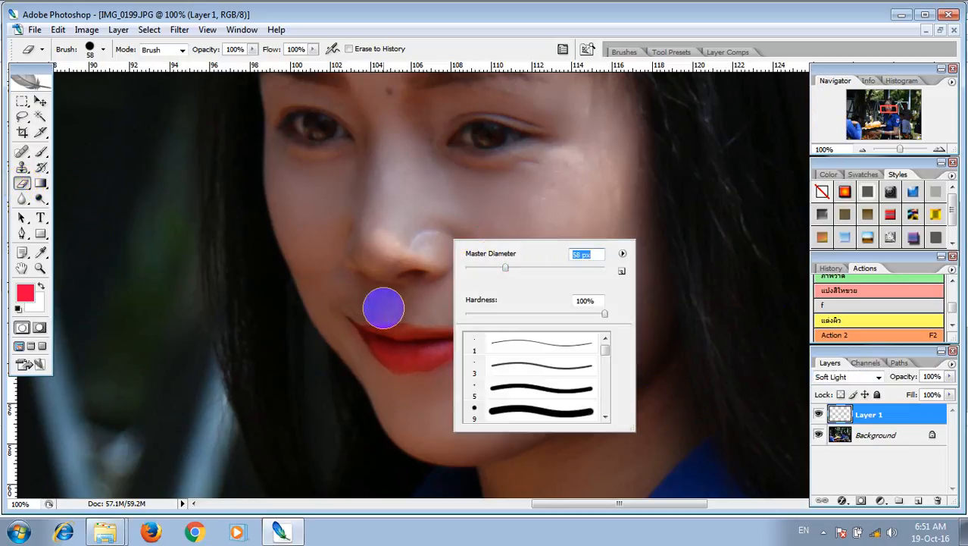
click(414, 308)
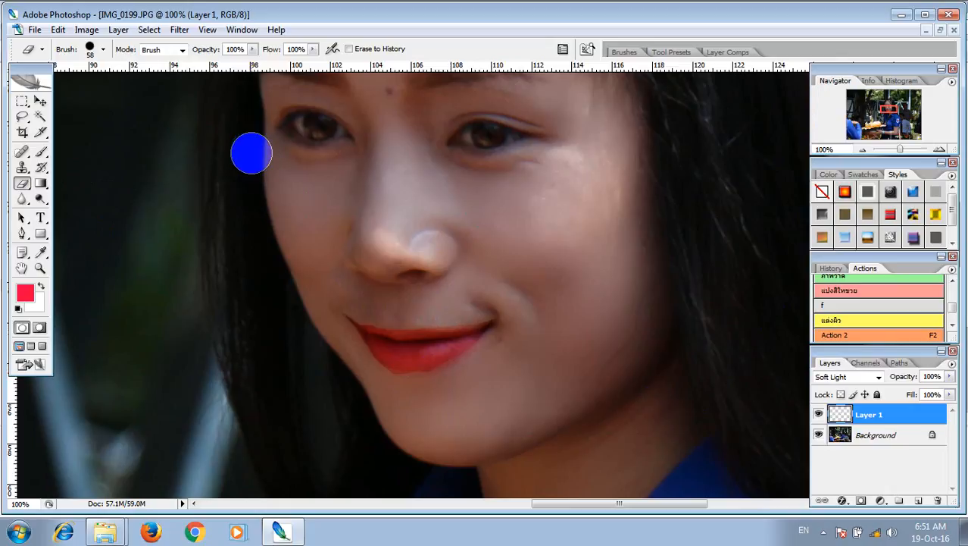
click(253, 49)
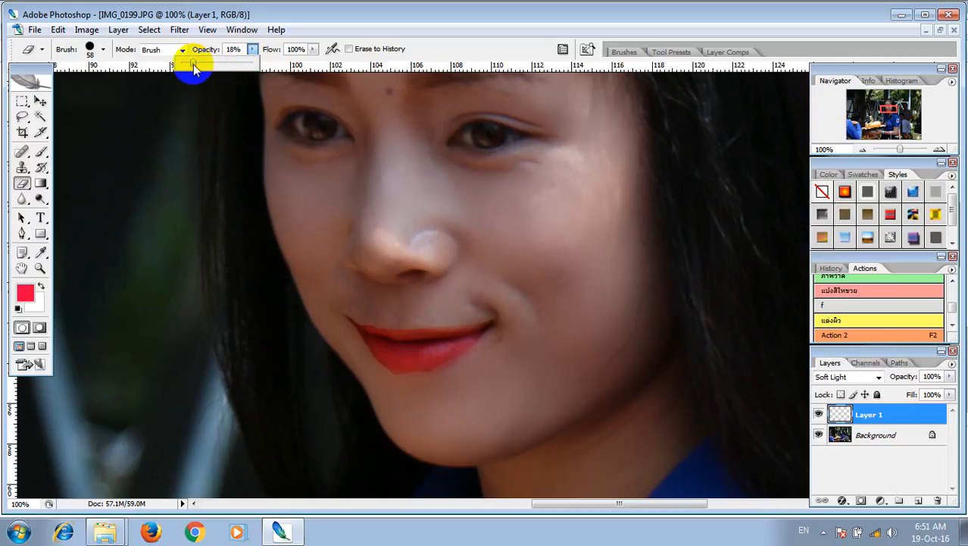
click(382, 386)
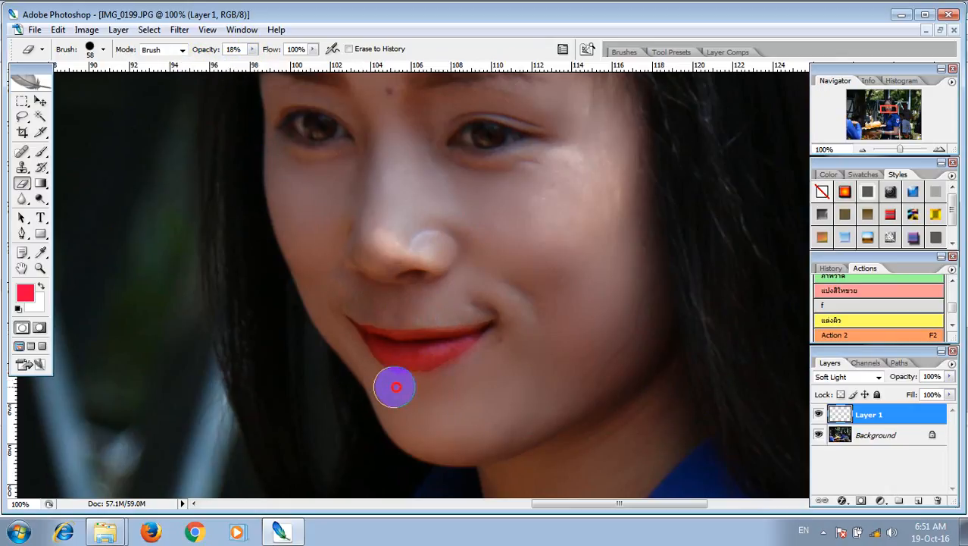
drag(395, 388, 415, 389)
mouse_move(403, 388)
mouse_down()
mouse_move(359, 374)
mouse_move(346, 347)
mouse_move(360, 374)
mouse_move(354, 362)
mouse_move(399, 400)
mouse_move(358, 372)
mouse_move(446, 392)
mouse_move(422, 387)
mouse_move(502, 374)
mouse_move(445, 375)
mouse_up()
click(359, 375)
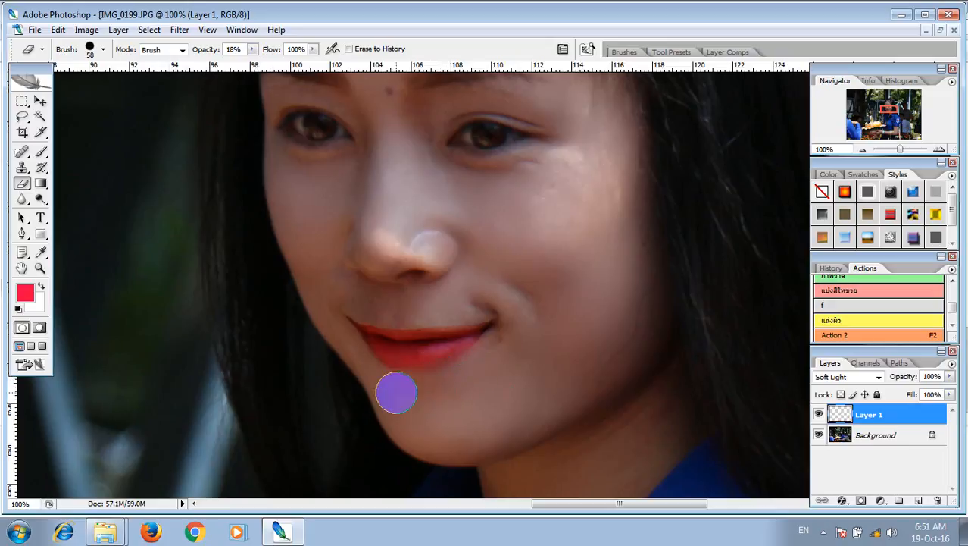
Soften the red colour along the upper lip's edge and the mouth corner on Layer 1 with the same eraser.
mouse_move(361, 367)
mouse_down()
mouse_move(376, 381)
mouse_move(316, 304)
mouse_move(328, 319)
mouse_move(331, 309)
mouse_move(432, 311)
mouse_up()
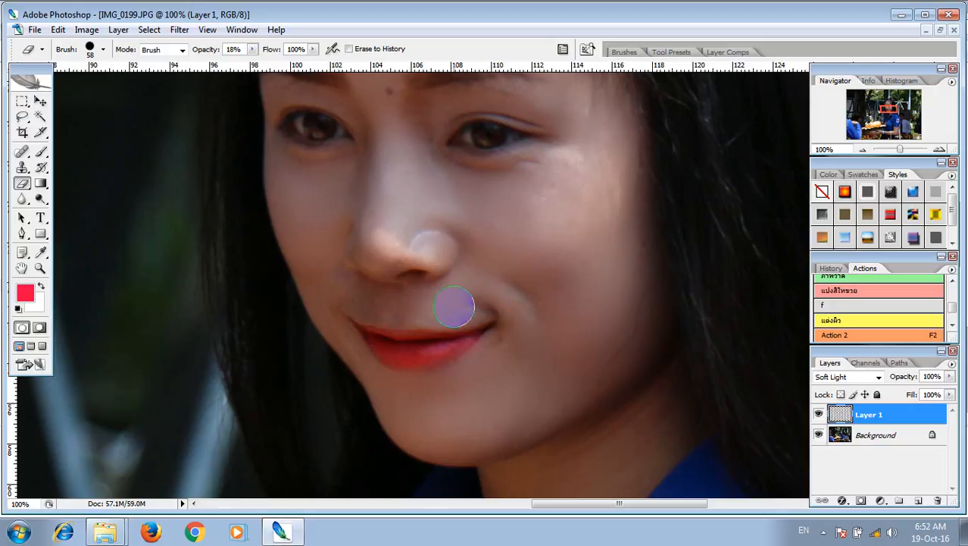
drag(423, 307, 380, 311)
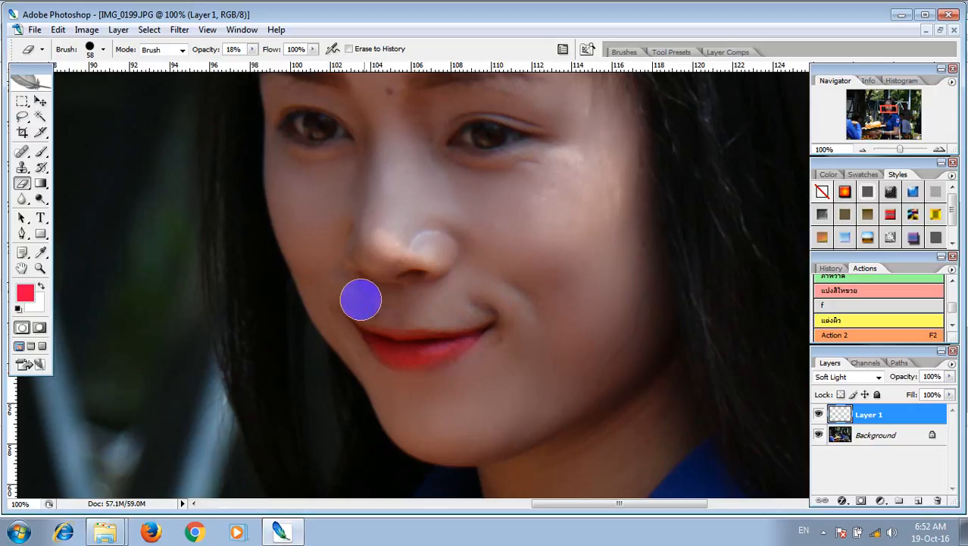
mouse_move(358, 303)
mouse_down()
mouse_move(331, 322)
mouse_move(353, 363)
mouse_move(392, 388)
mouse_move(453, 382)
mouse_move(505, 352)
mouse_move(511, 332)
mouse_move(378, 348)
mouse_move(458, 345)
mouse_up()
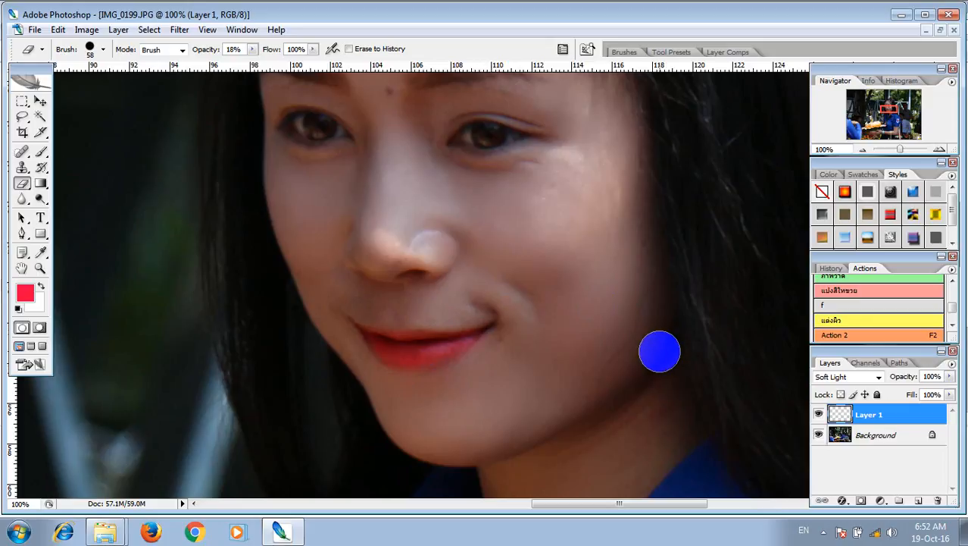
mouse_move(659, 350)
mouse_down()
mouse_move(622, 354)
mouse_move(606, 386)
mouse_up()
click(411, 309)
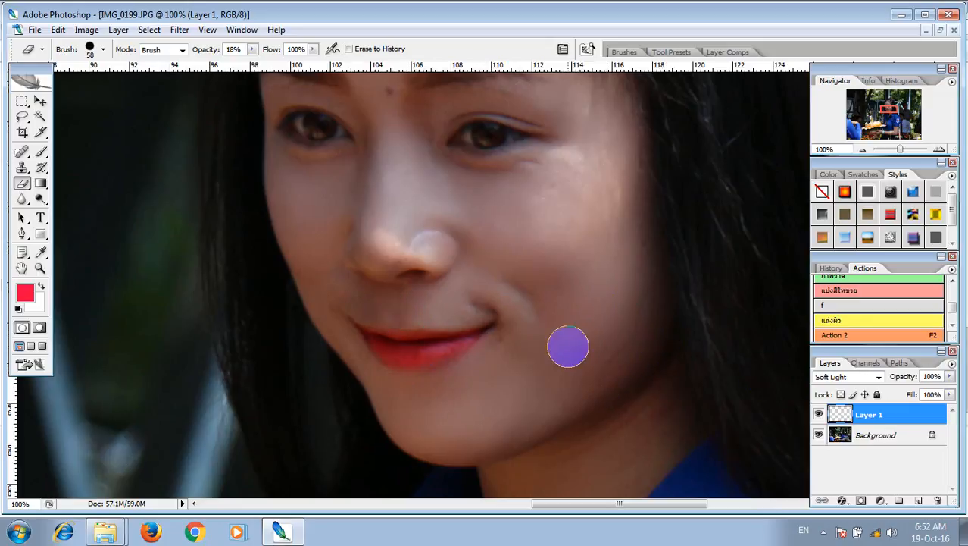
click(393, 319)
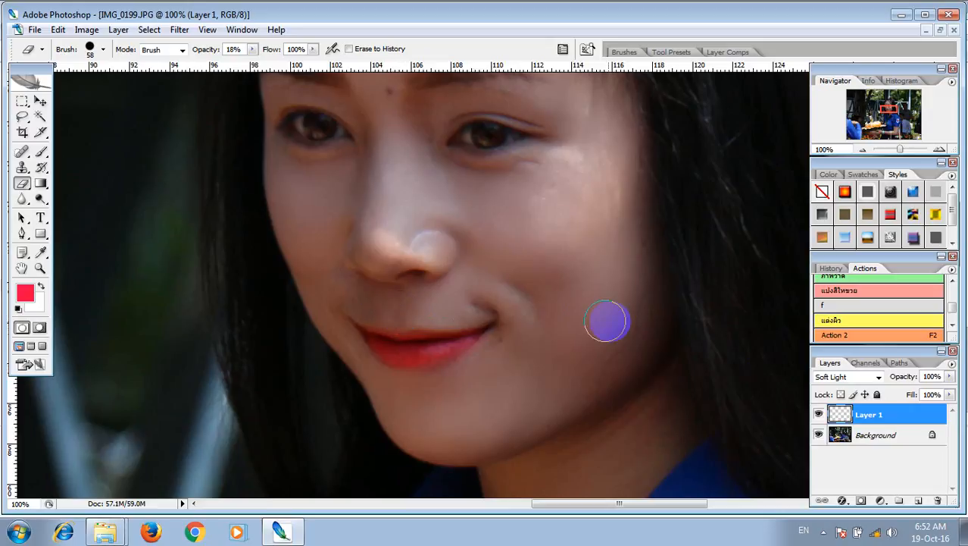
Examine the retouched face and lips within the whole photo at reduced magnification and again close up.
scroll(670, 324, down, 3)
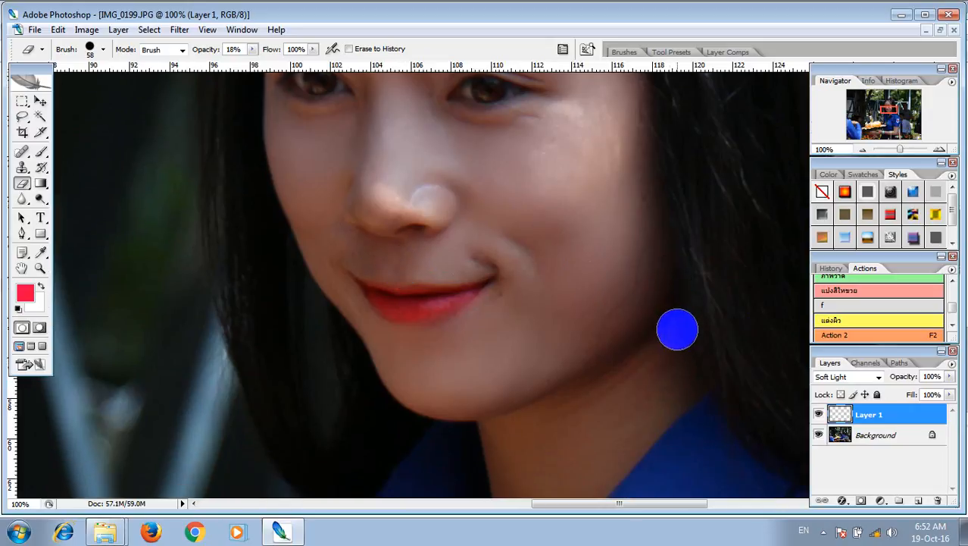
key(ctrl+minus)
key(ctrl+minus)
key(ctrl+minus)
key(ctrl+minus)
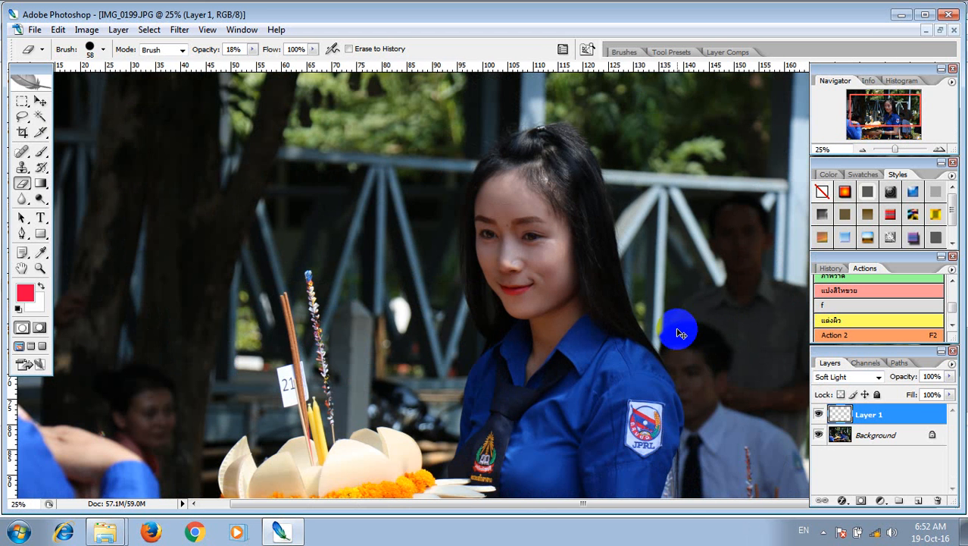
key(ctrl+minus)
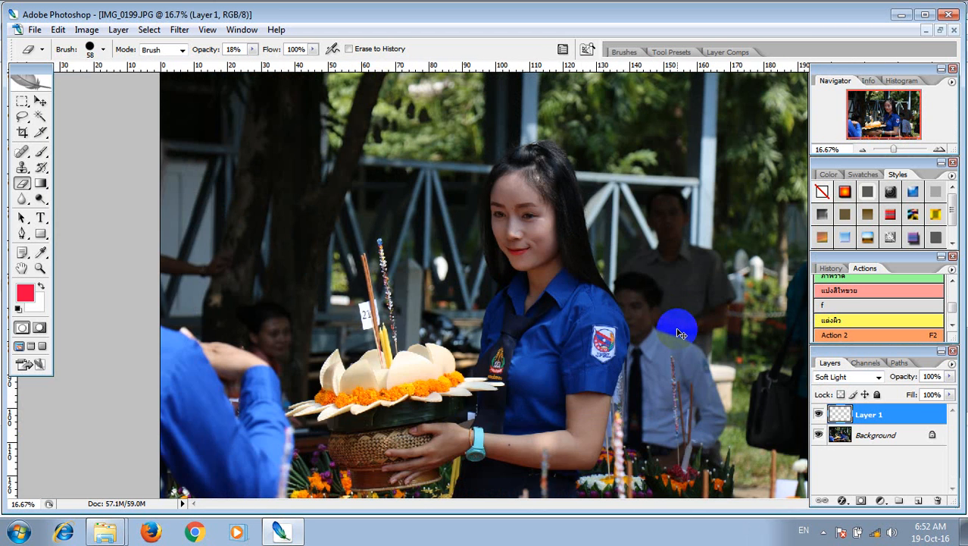
key(ctrl+plus)
key(ctrl+plus)
key(ctrl+plus)
key(ctrl+plus)
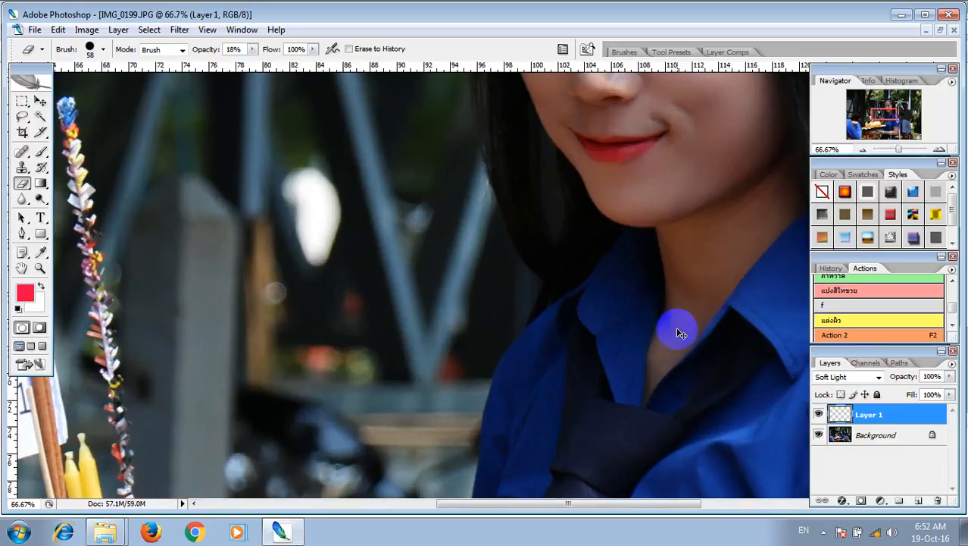
Reduce the opacity of Layer 1 with the lip colour to 70%.
drag(884, 119, 890, 114)
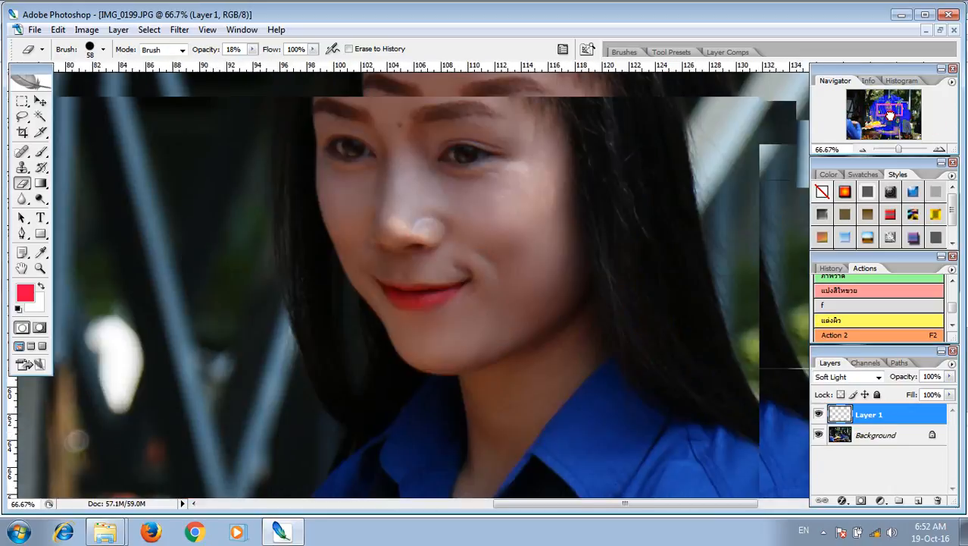
click(951, 377)
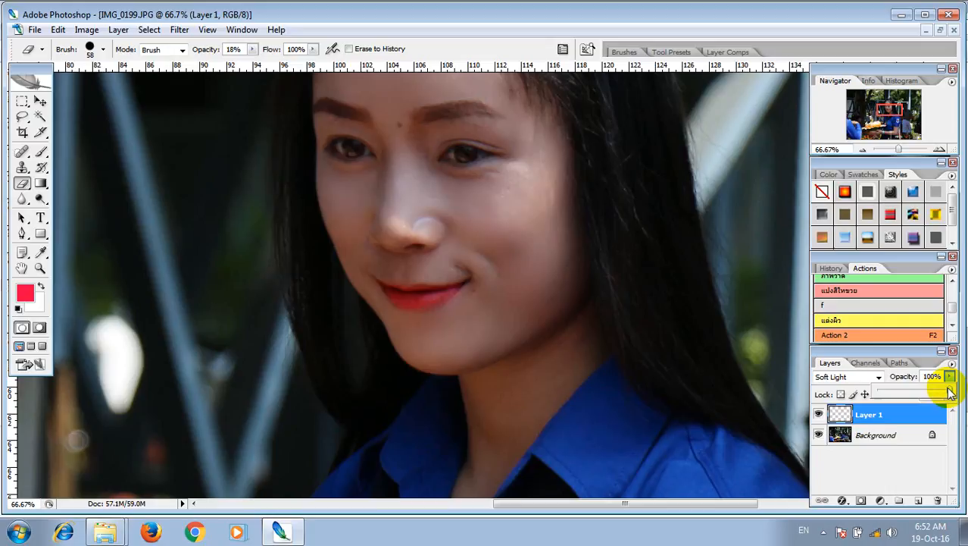
drag(950, 391, 923, 394)
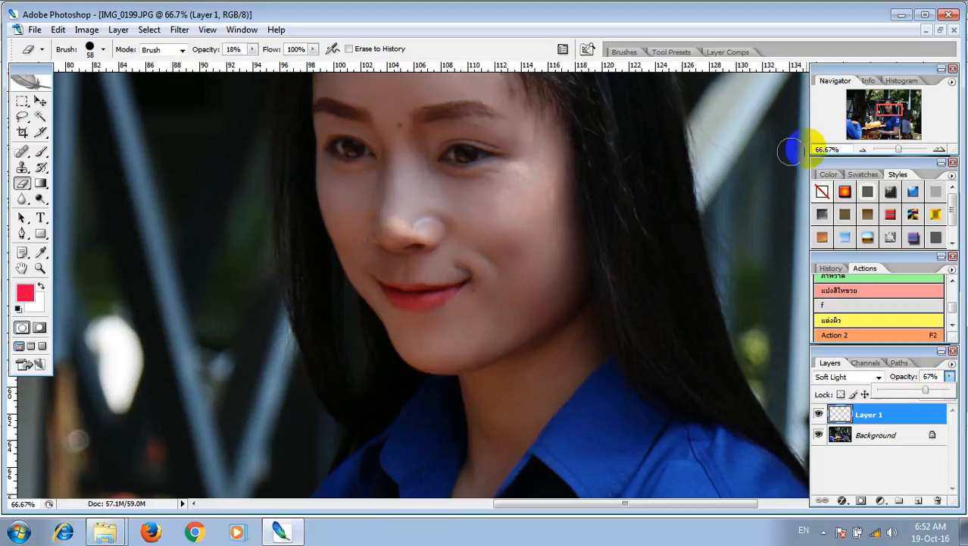
drag(897, 148, 895, 148)
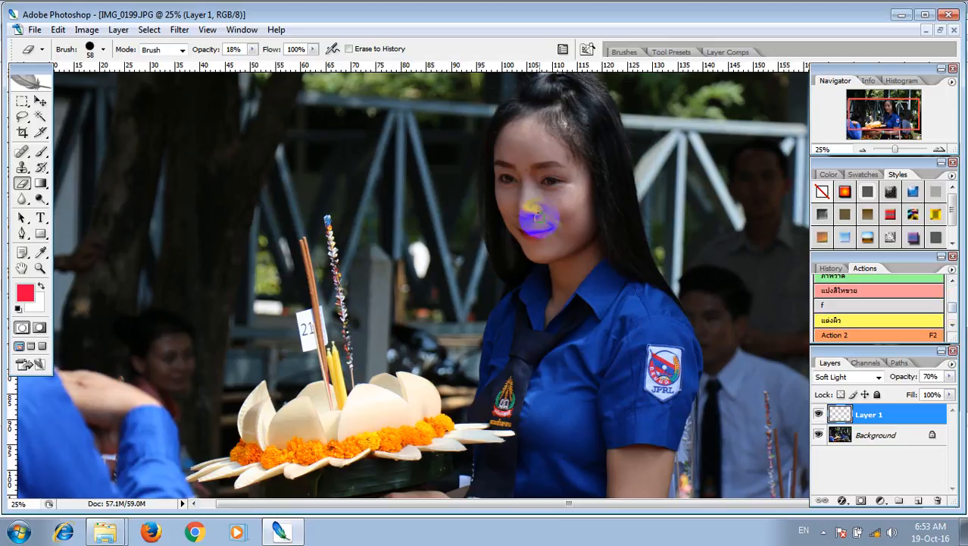
Save the retouched photo as a JPEG named IMG_0199 copy.jpg in the mx 16.201.2016 folder.
key(ctrl+shift+s)
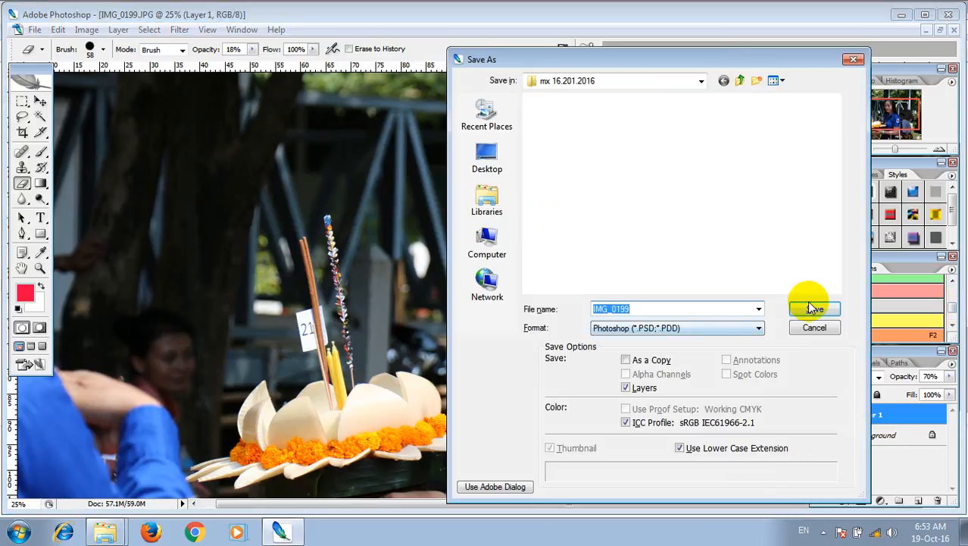
click(721, 328)
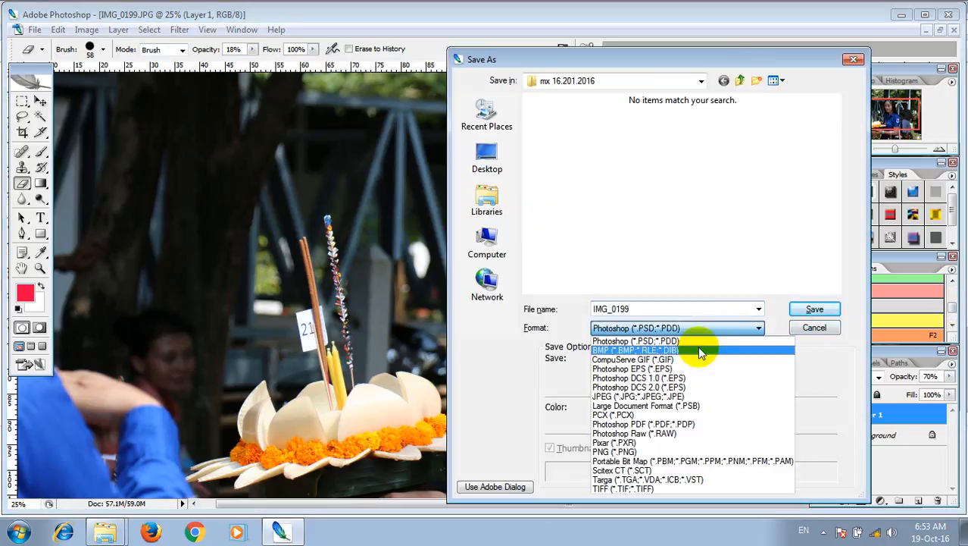
click(639, 397)
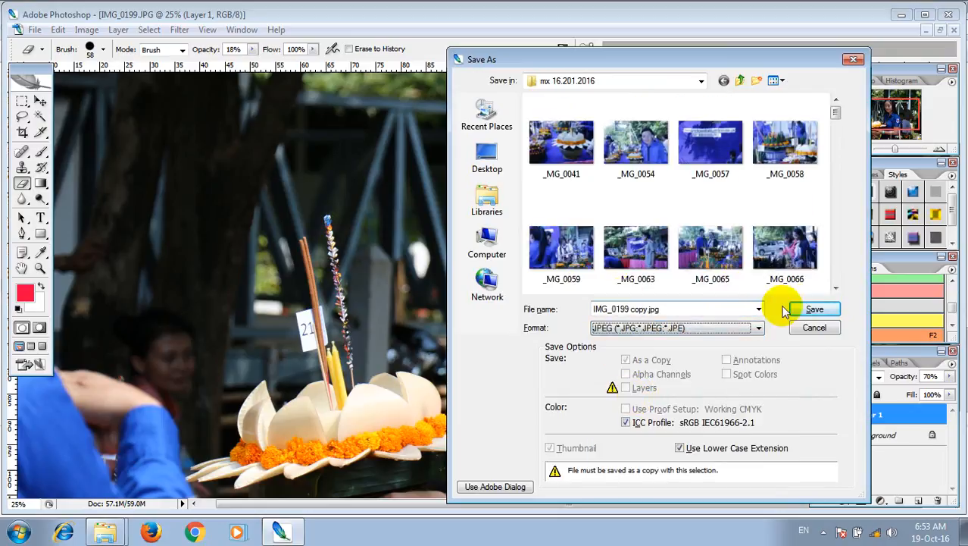
click(814, 309)
click(607, 116)
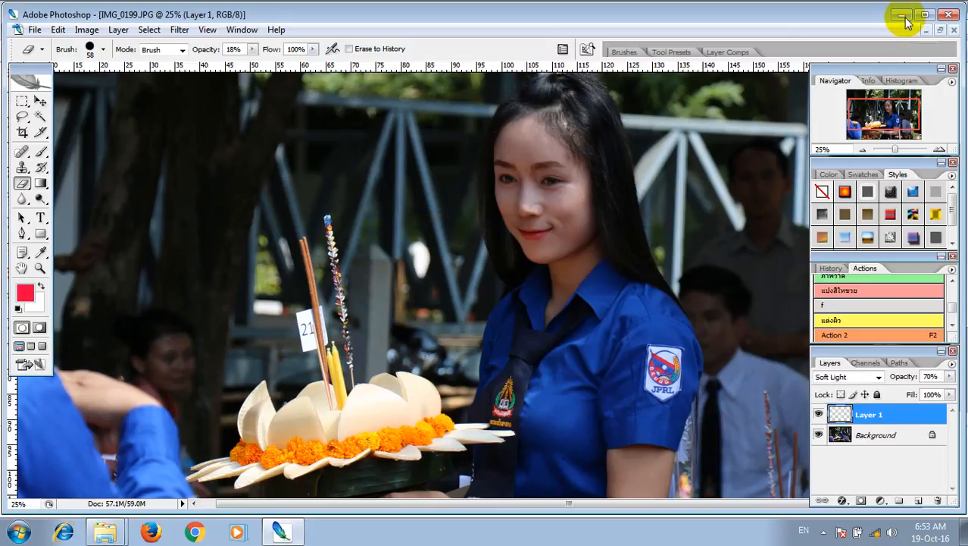
Switch to Windows Explorer and compare the saved IMG_0199 copy with the original IMG_0199 file.
click(907, 21)
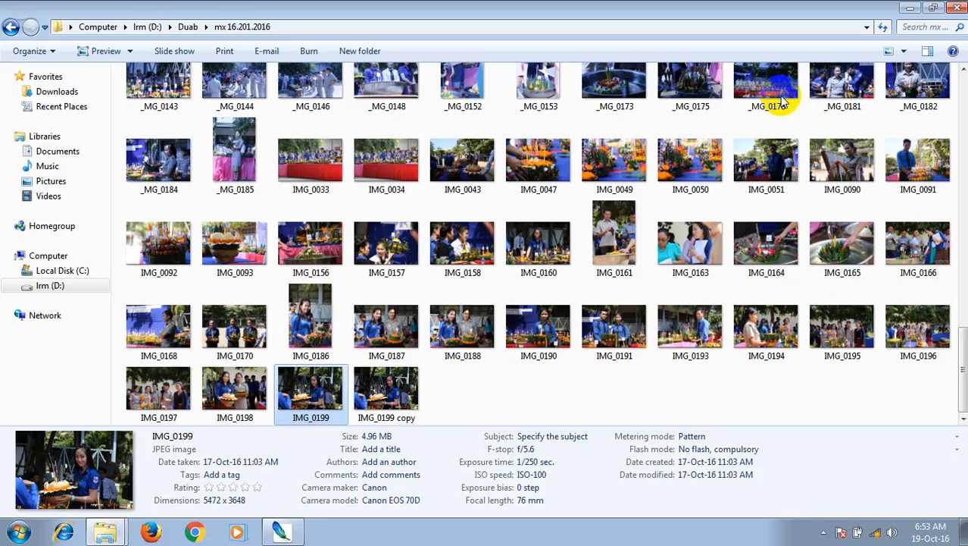
click(409, 413)
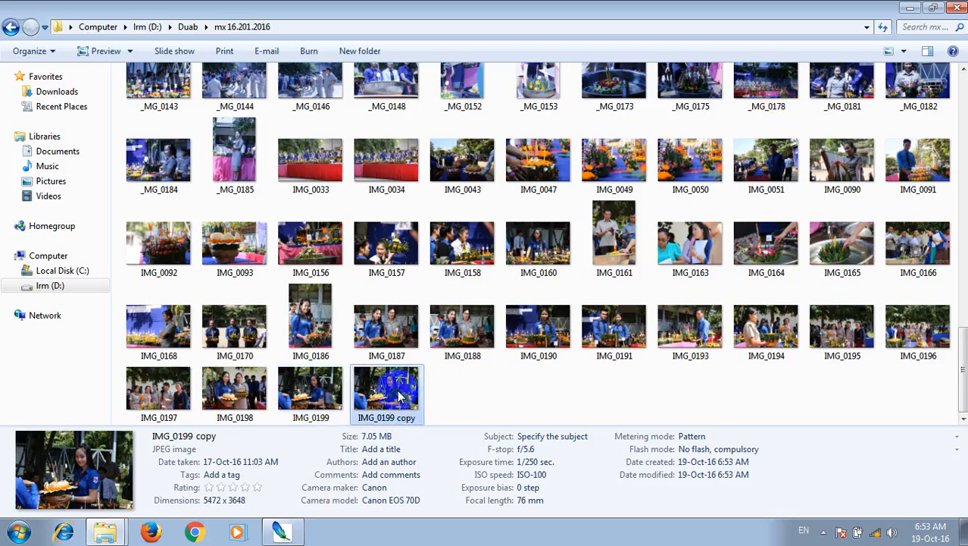
click(325, 396)
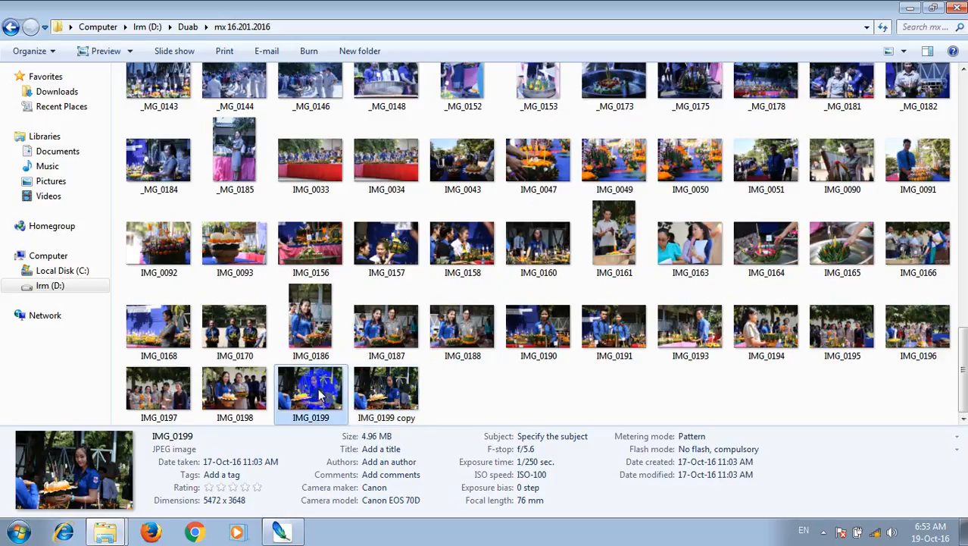
Return to Photoshop, restore the IMG_0199 document to a floating window, and frame the woman's face at 50% magnification.
click(281, 532)
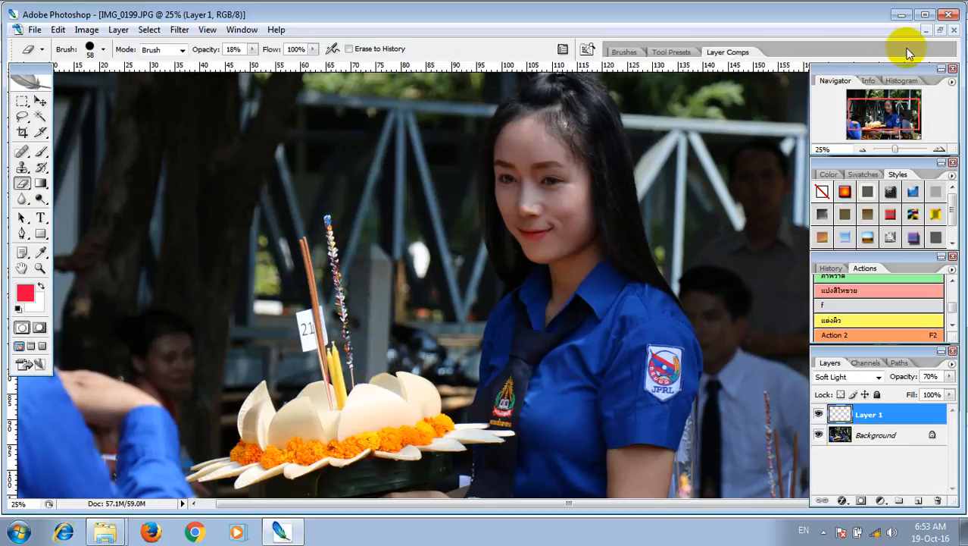
click(939, 30)
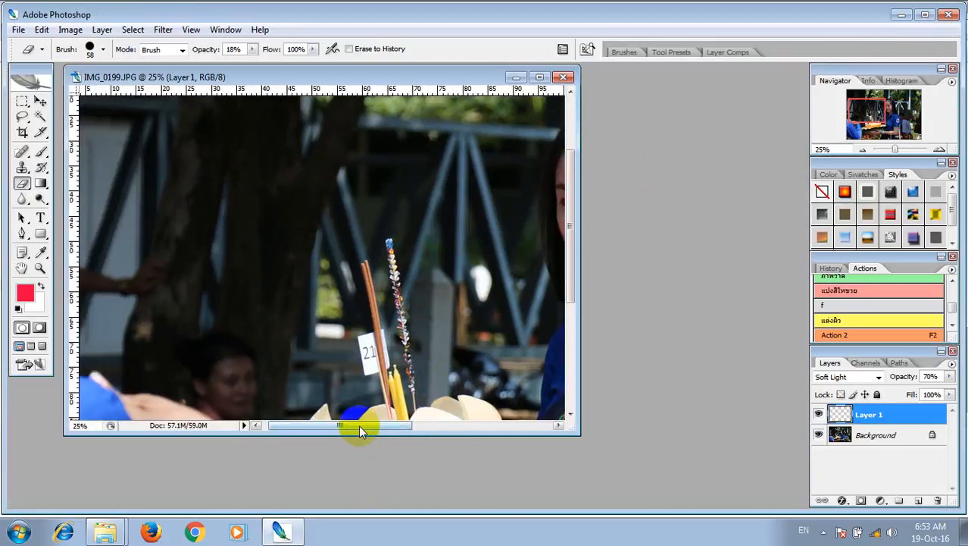
drag(354, 428, 430, 431)
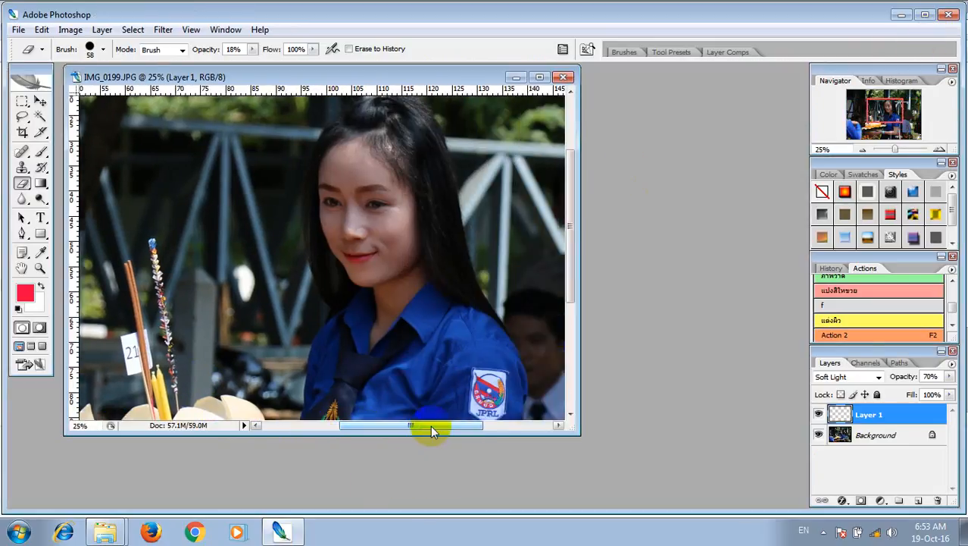
key(ctrl+plus)
key(ctrl+plus)
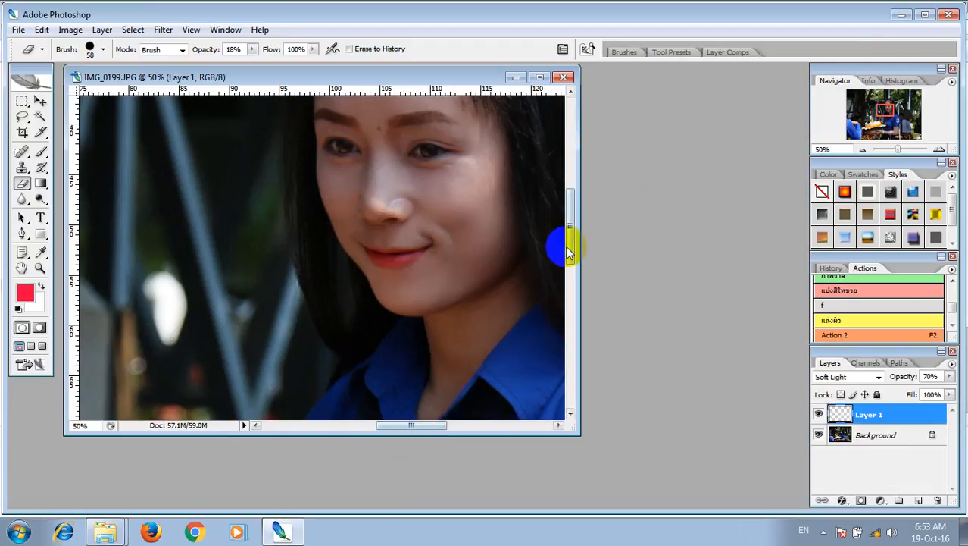
drag(566, 249, 570, 213)
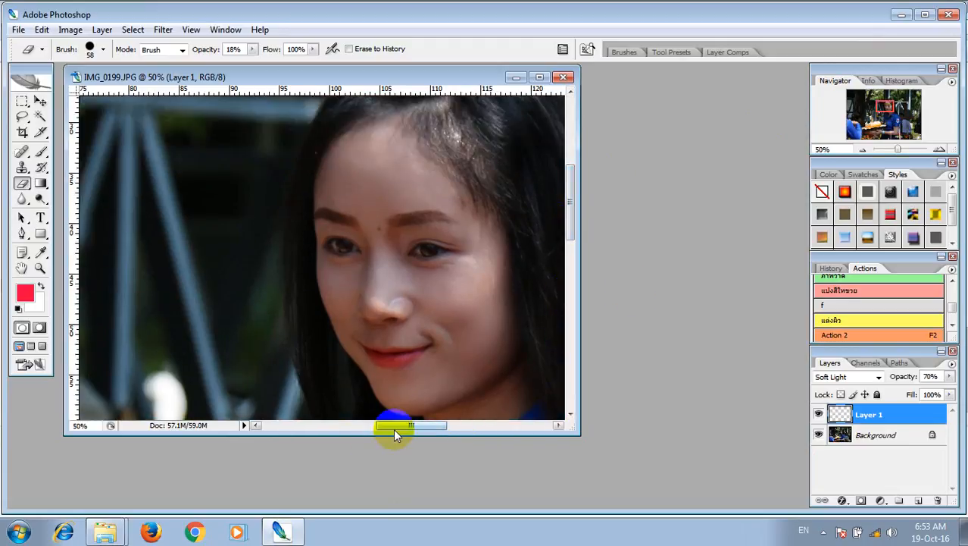
drag(393, 428, 405, 428)
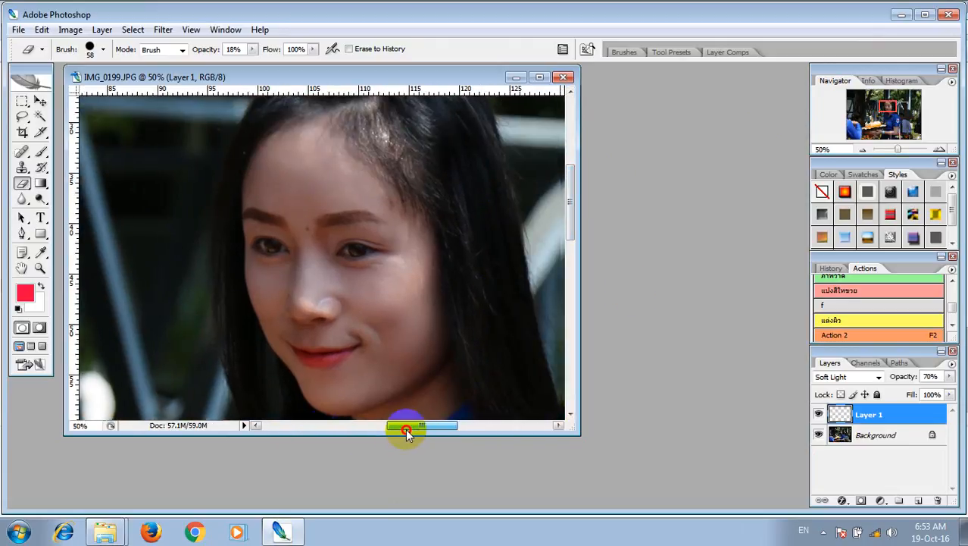
Switch to Windows Explorer to check IMG_0199 and its saved copy, and return to Photoshop.
click(108, 531)
click(108, 506)
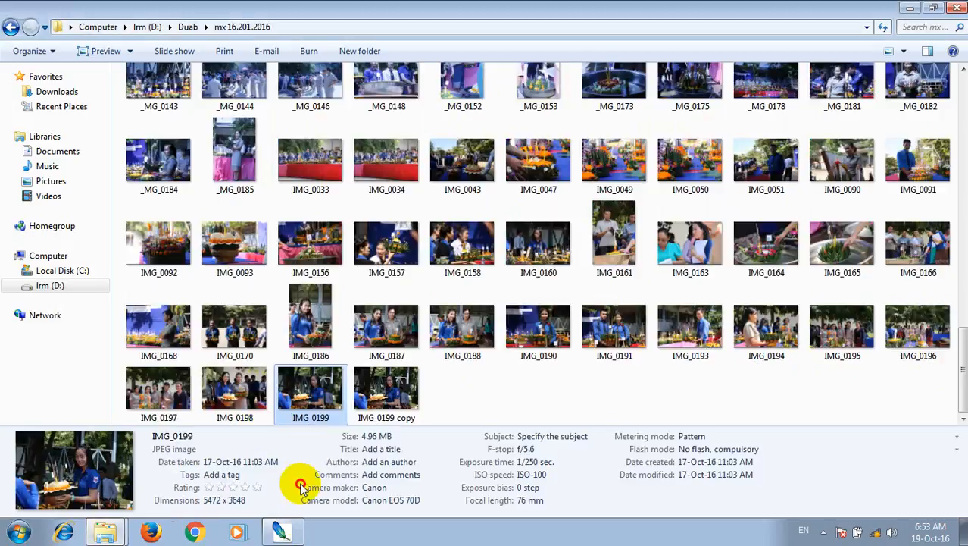
click(281, 531)
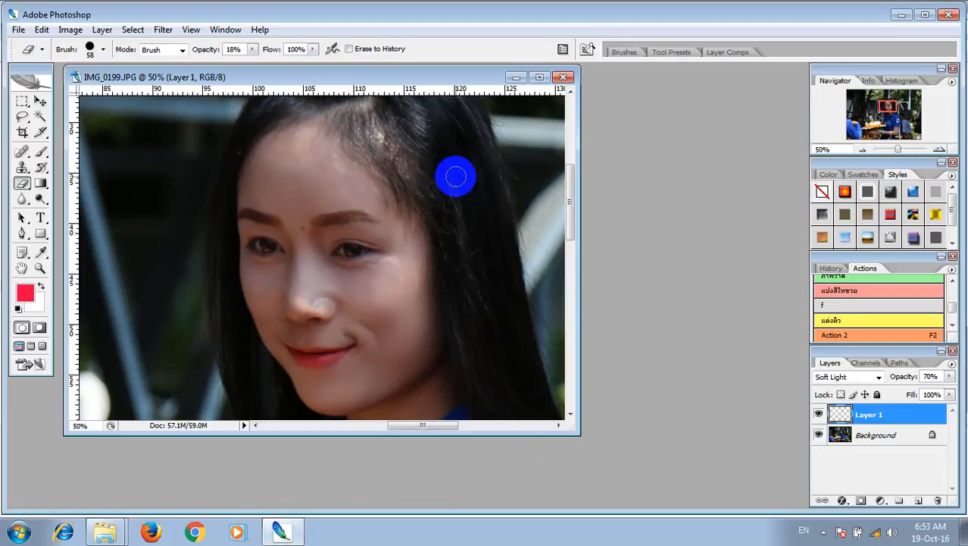
Close the layered IMG_0199 document without saving, and open IMG_0199 and IMG_0199 copy together from the mx 16.201.2016 folder.
click(563, 76)
click(487, 216)
double_click(369, 226)
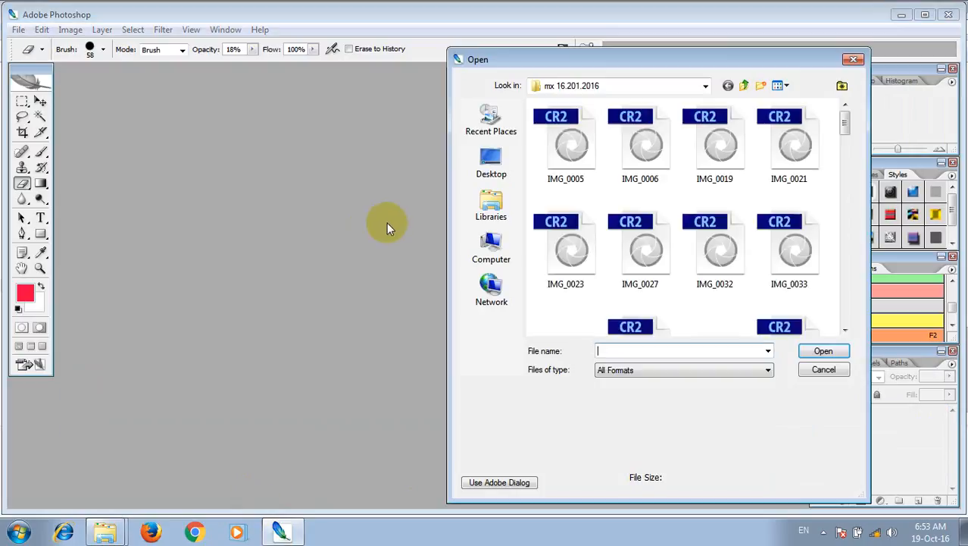
scroll(701, 220, down, 5)
drag(845, 115, 847, 318)
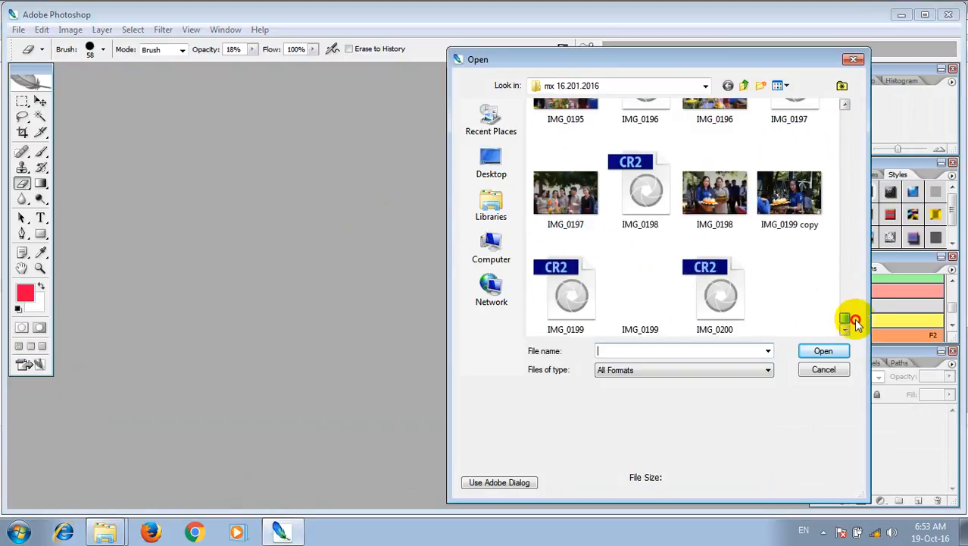
click(635, 305)
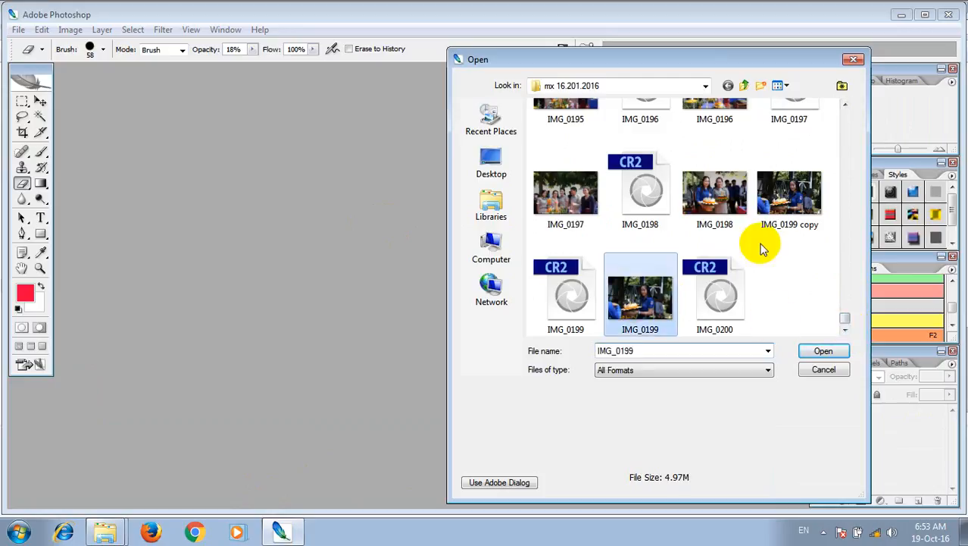
ctrl+click(784, 201)
click(807, 351)
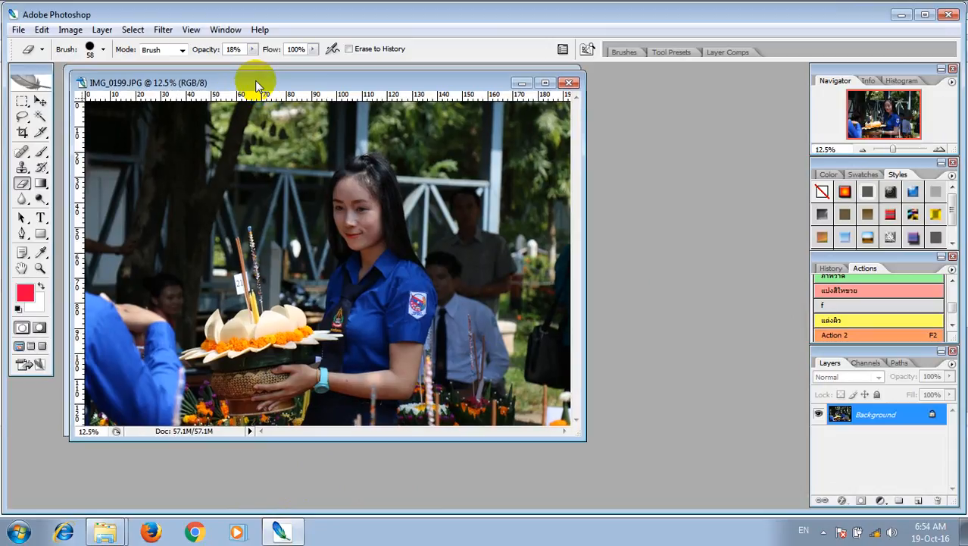
Move the original IMG_0199 window off the copy and frame the woman's face in it at 50% magnification.
drag(258, 87, 463, 127)
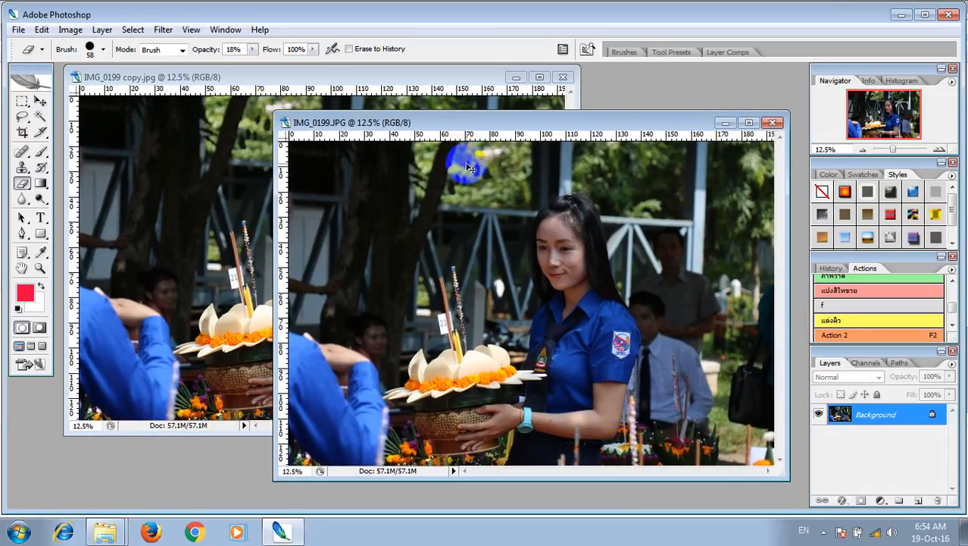
key(ctrl+plus)
key(ctrl+plus)
scroll(466, 164, up, 5)
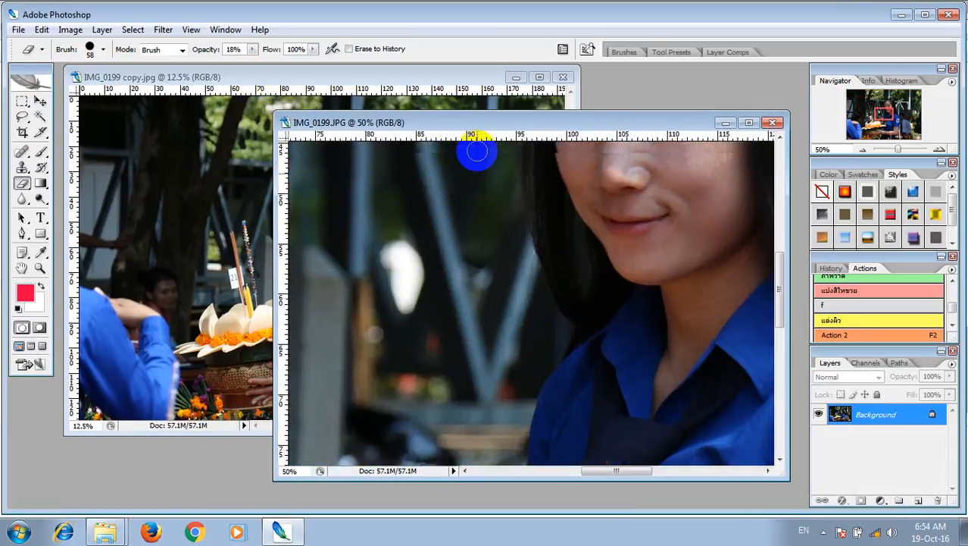
Frame the woman's face in IMG_0199 copy at 50% magnification and place its window beside the original.
click(185, 80)
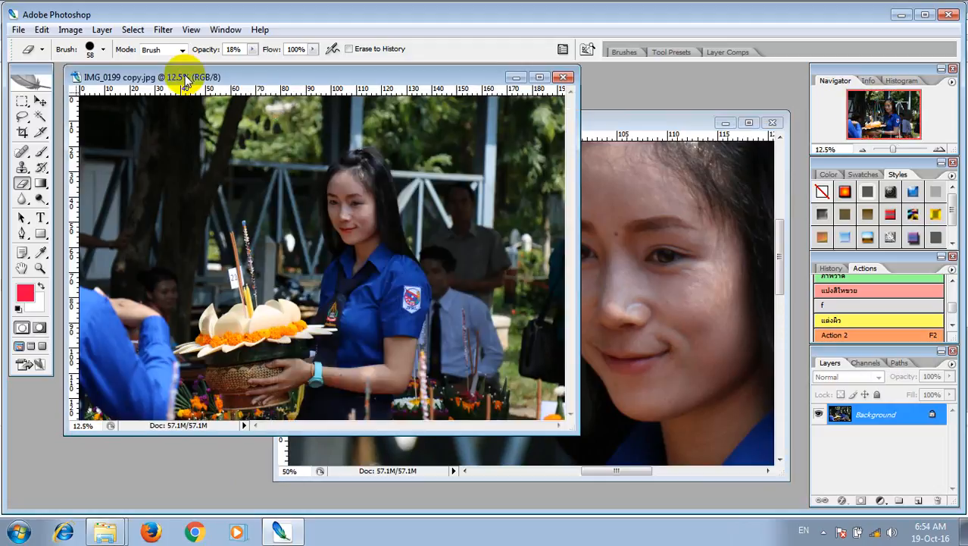
key(ctrl+plus)
key(ctrl+plus)
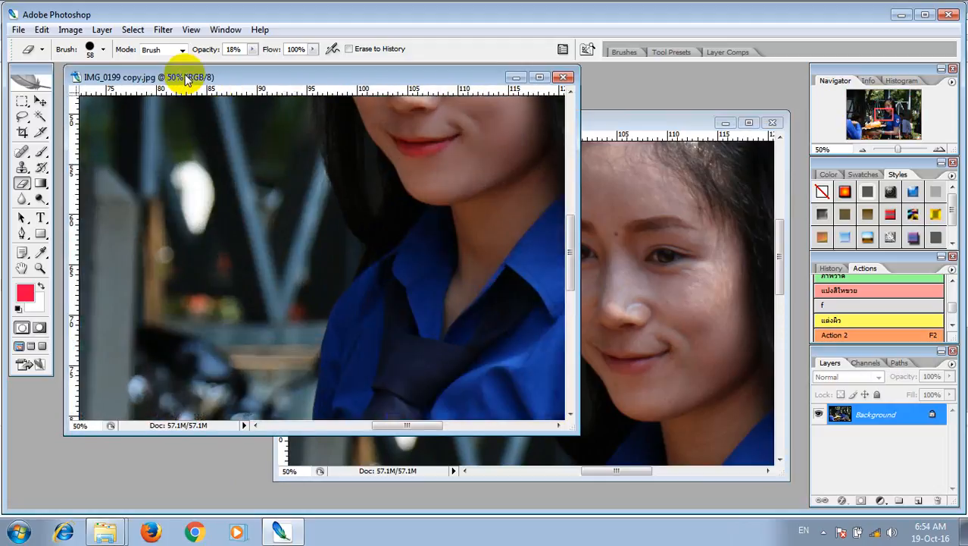
scroll(428, 221, up, 8)
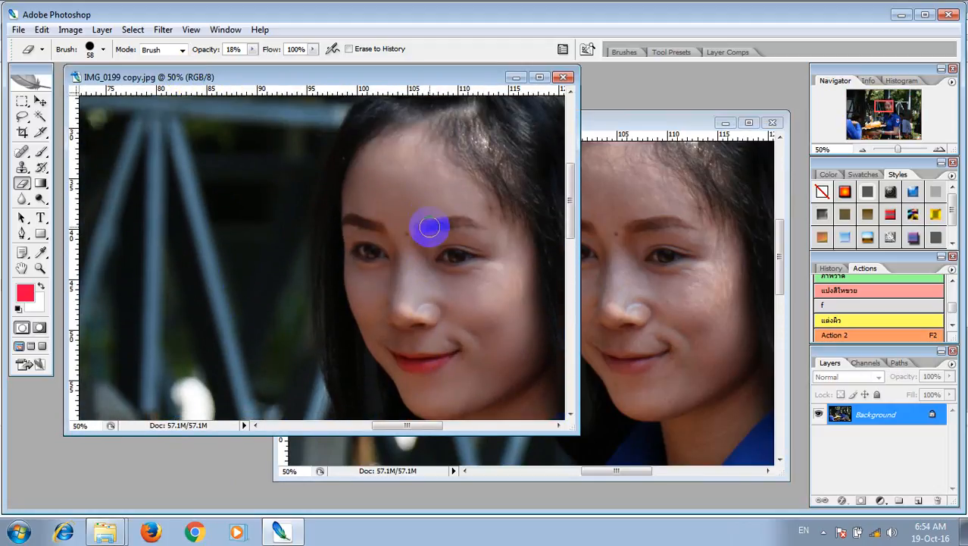
drag(433, 76, 353, 114)
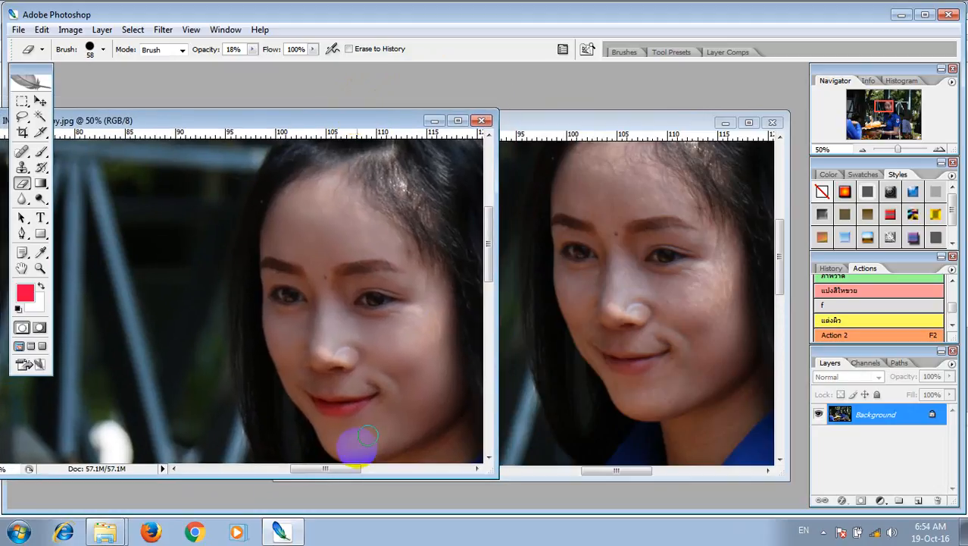
drag(309, 470, 321, 470)
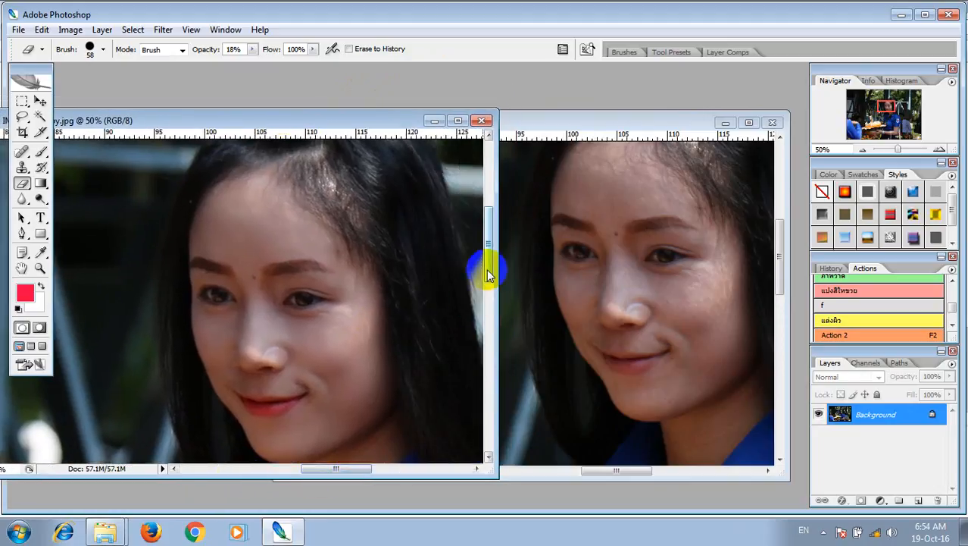
drag(489, 274, 490, 282)
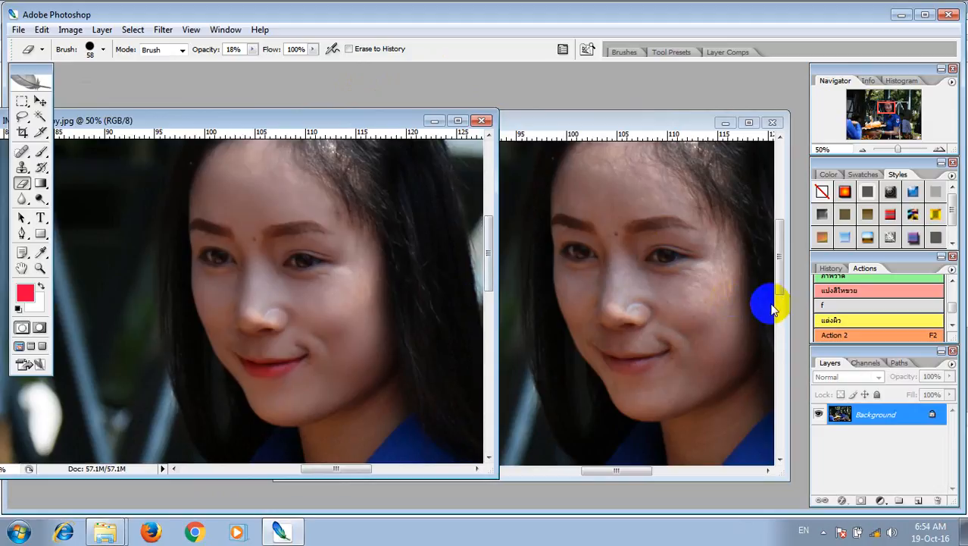
Reframe the face in the original and narrow and reposition the copy's window to compare both faces side by side.
click(781, 279)
drag(781, 279, 779, 270)
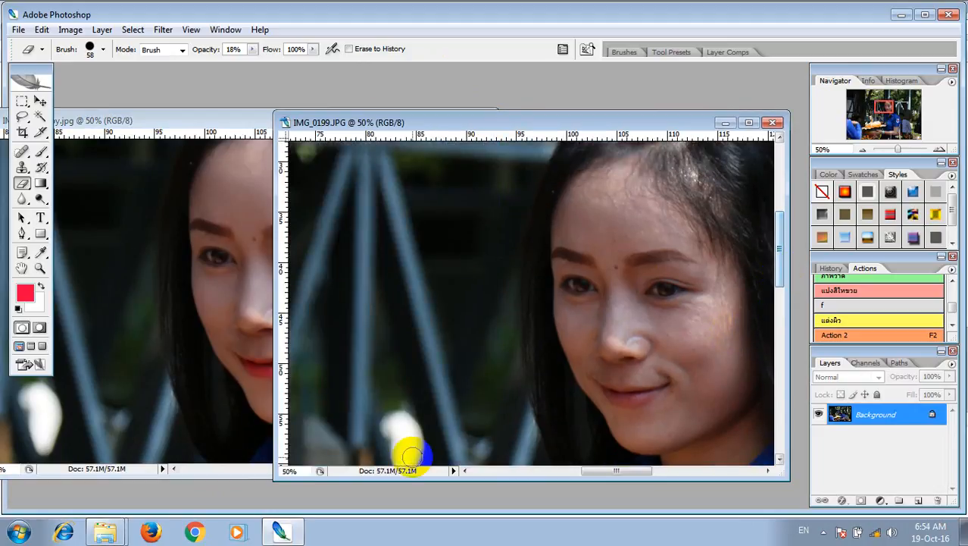
drag(590, 471, 599, 471)
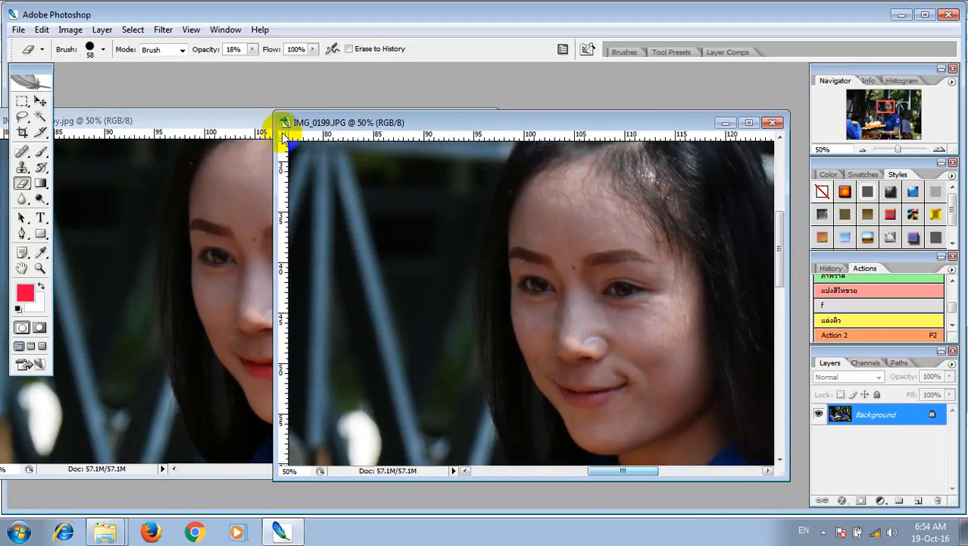
click(210, 119)
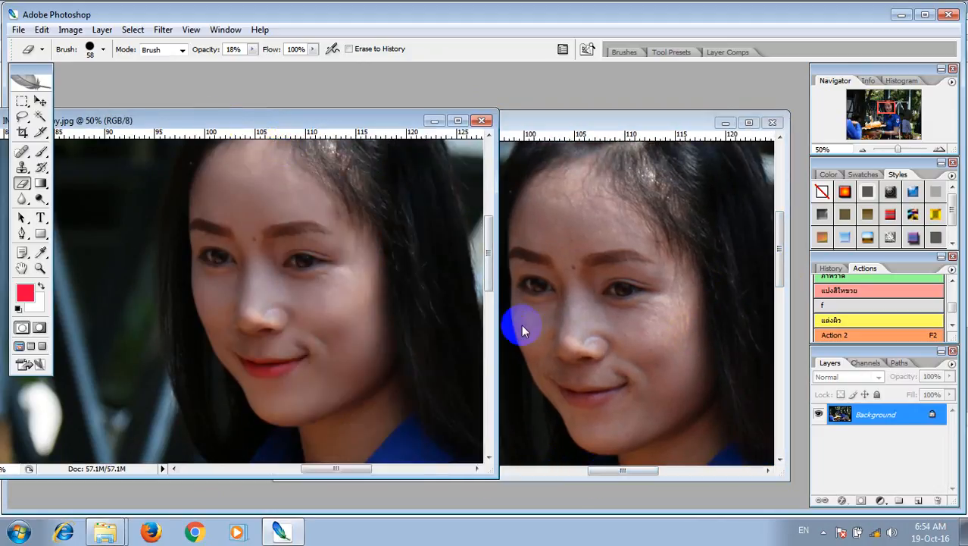
drag(496, 235, 482, 236)
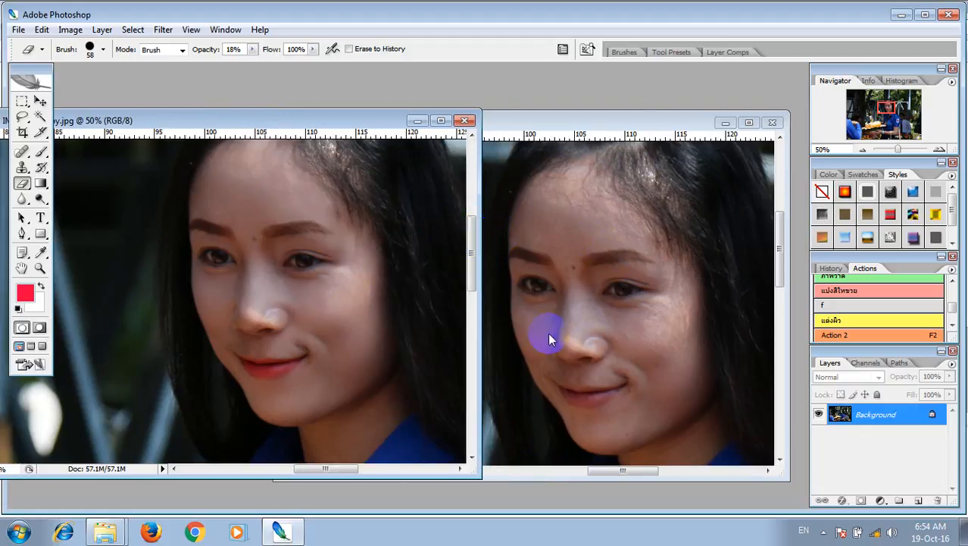
drag(233, 123, 247, 119)
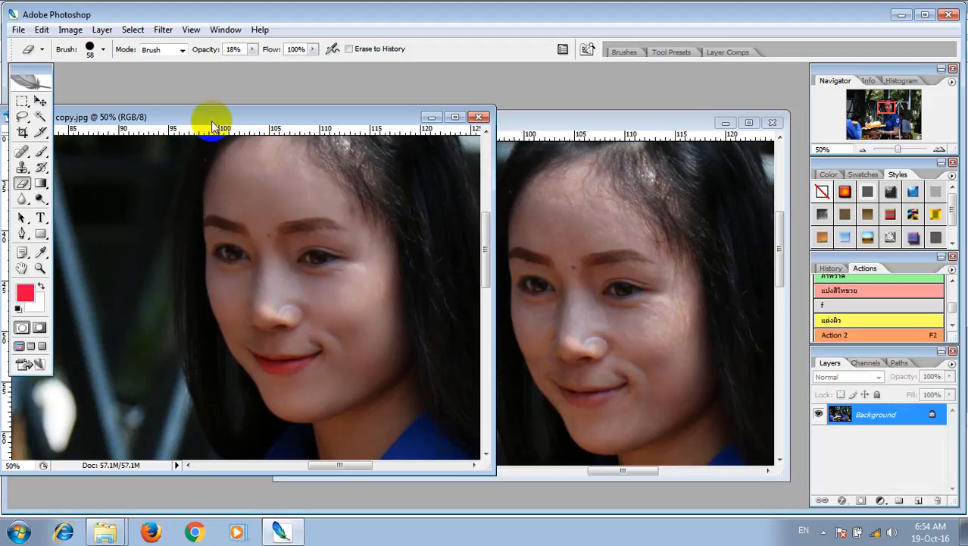
mouse_move(215, 121)
mouse_down()
mouse_move(247, 113)
mouse_move(223, 124)
mouse_up()
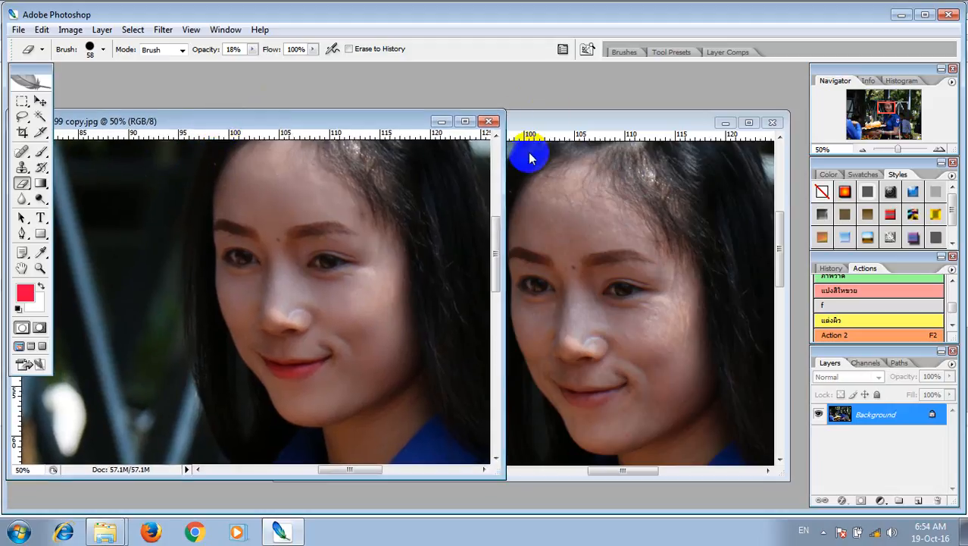
Close the original IMG_0199 document and show the whole IMG_0199 copy at 12.5% magnification.
click(774, 123)
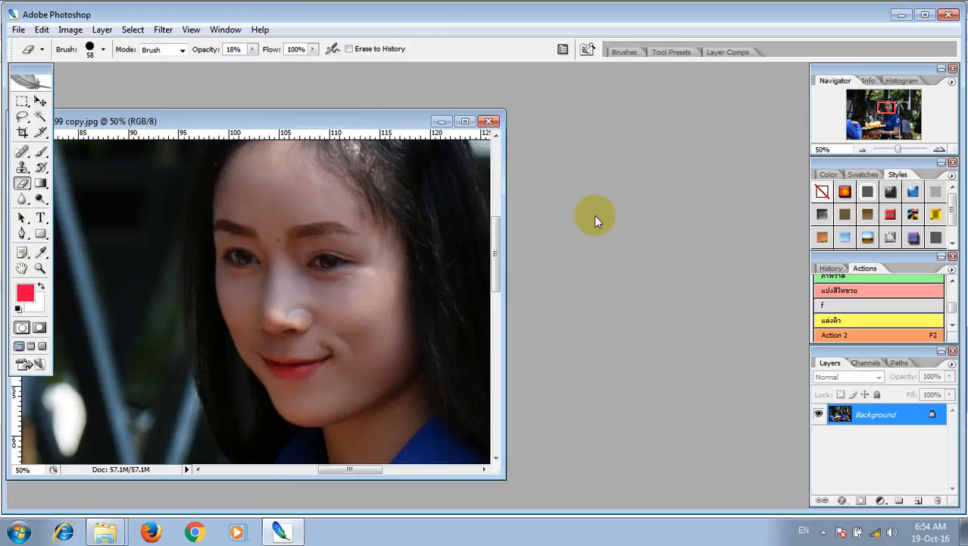
drag(434, 168, 468, 182)
key(ctrl+minus)
key(ctrl+minus)
key(ctrl+minus)
key(ctrl+minus)
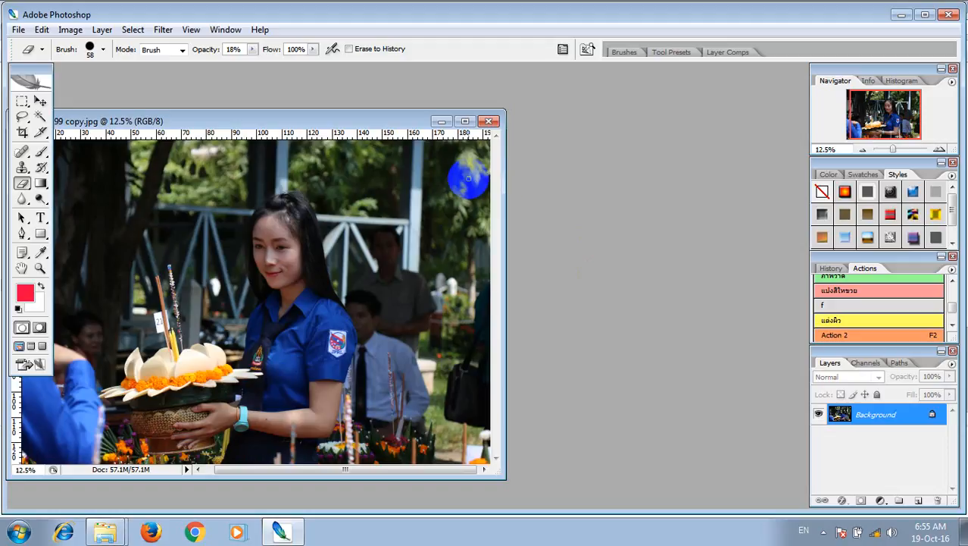
Start opening another image and browse to the back groud folder inside Duab on drive D:.
double_click(577, 232)
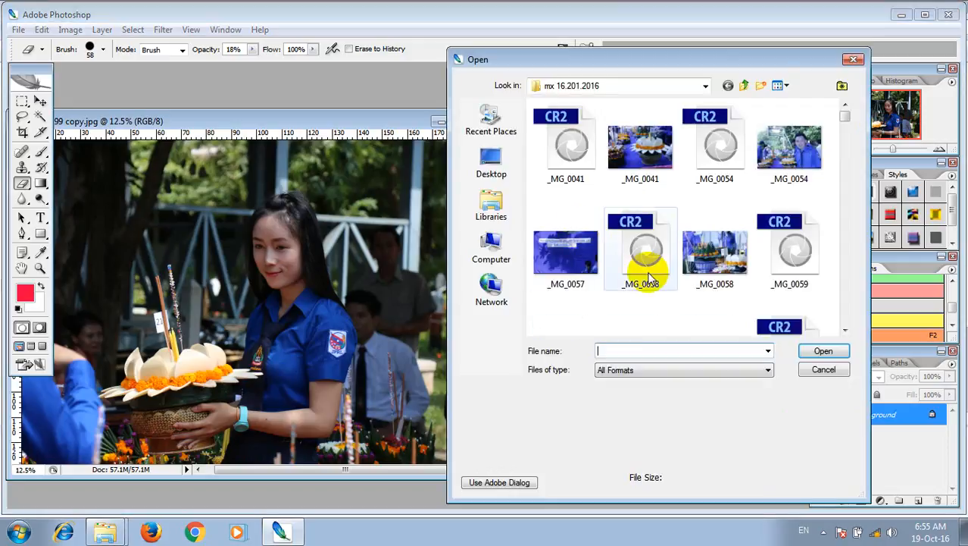
click(492, 247)
double_click(626, 163)
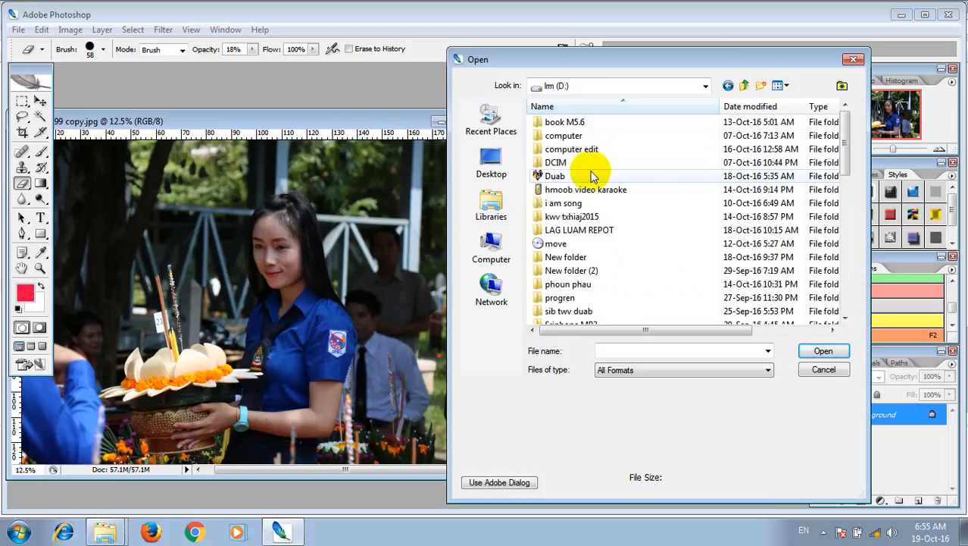
double_click(593, 176)
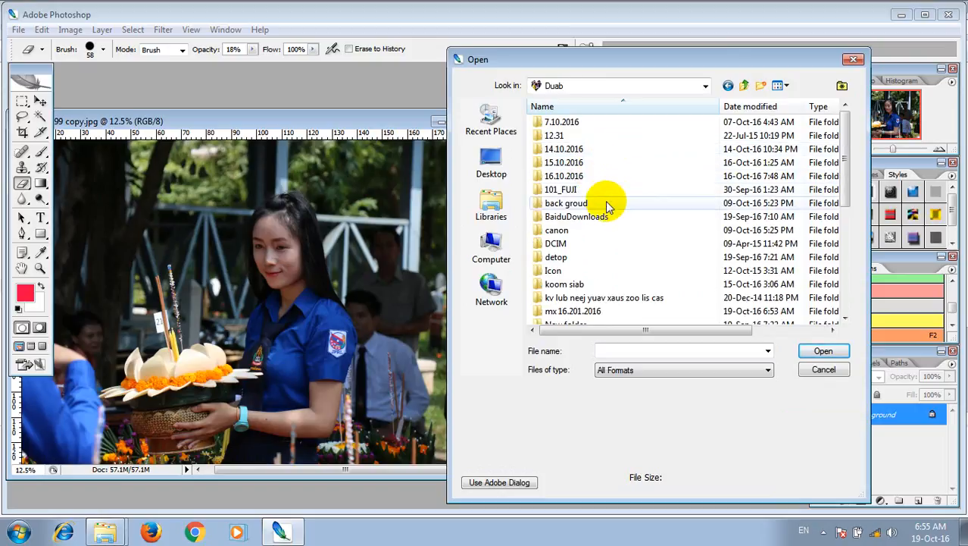
double_click(606, 204)
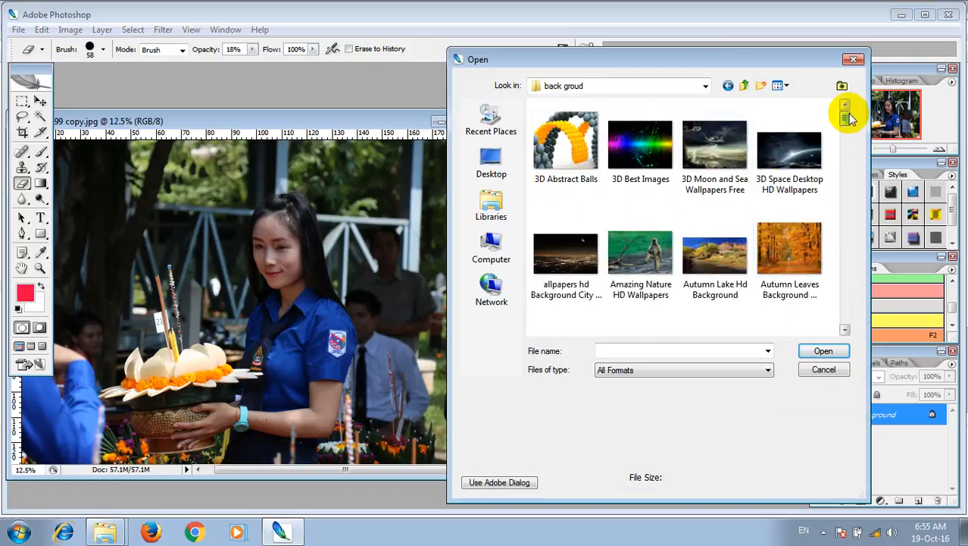
drag(847, 119, 845, 157)
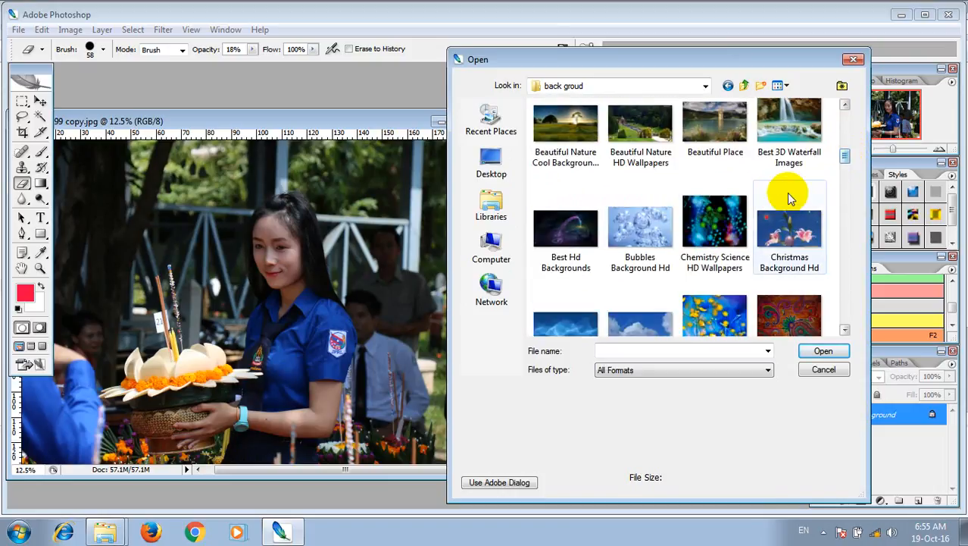
Preview the background images from Chemistry Science HD Wallpapers through Creative Wallpapers Desktop Free Download in Windows Photo Viewer and close the viewer.
click(728, 220)
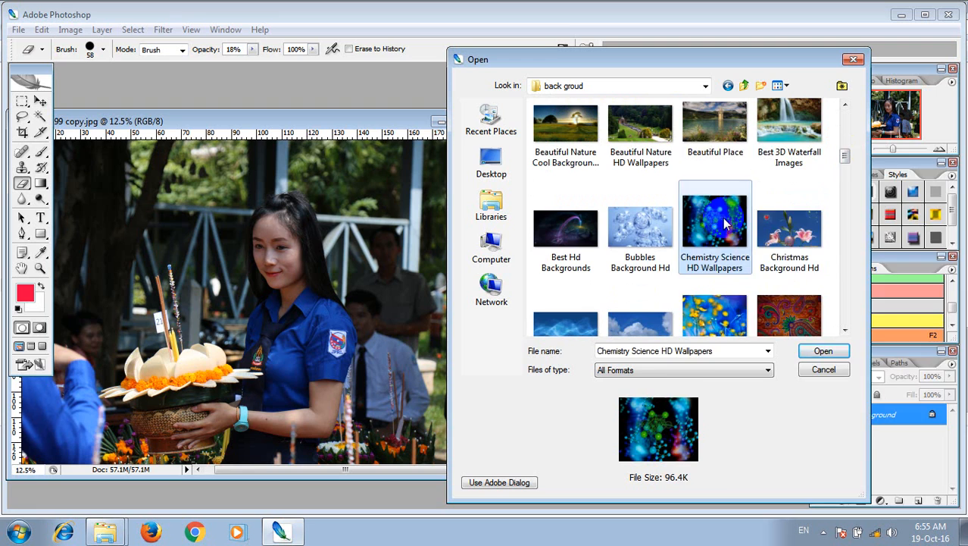
right_click(725, 222)
click(714, 177)
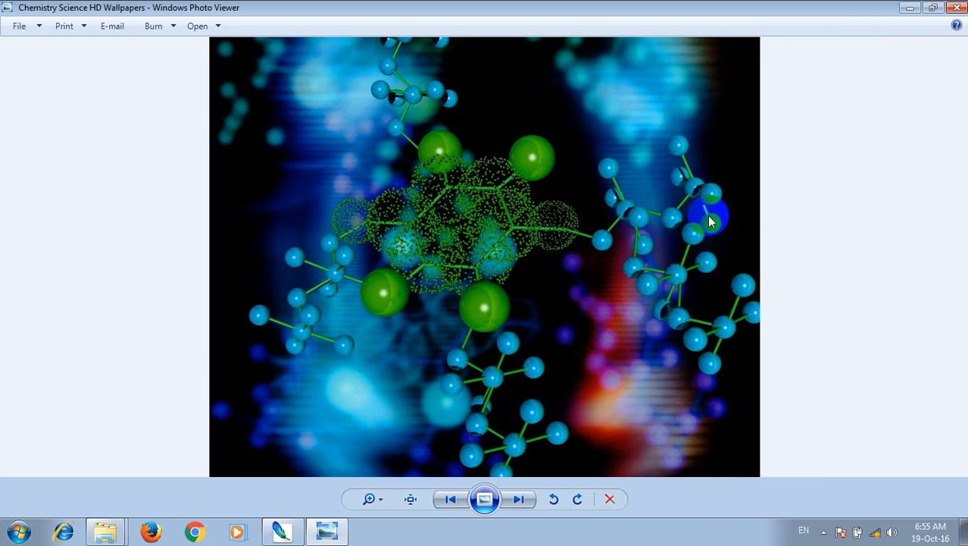
scroll(697, 215, down, 4)
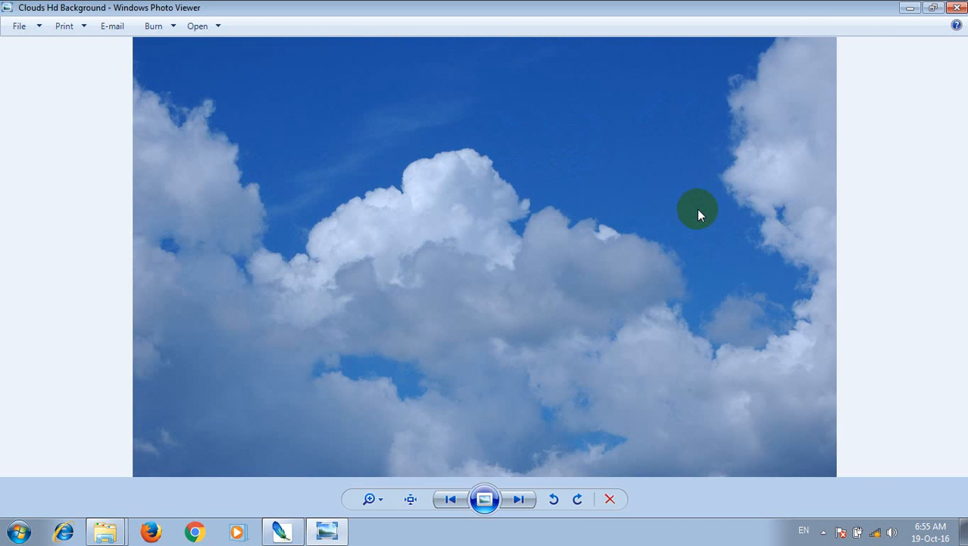
scroll(699, 215, down, 1)
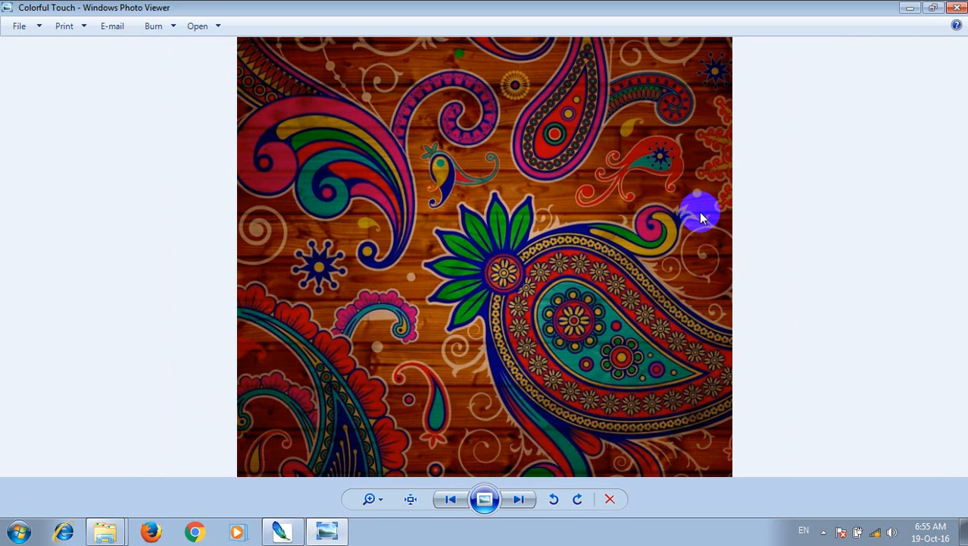
scroll(701, 219, down, 1)
scroll(701, 218, down, 4)
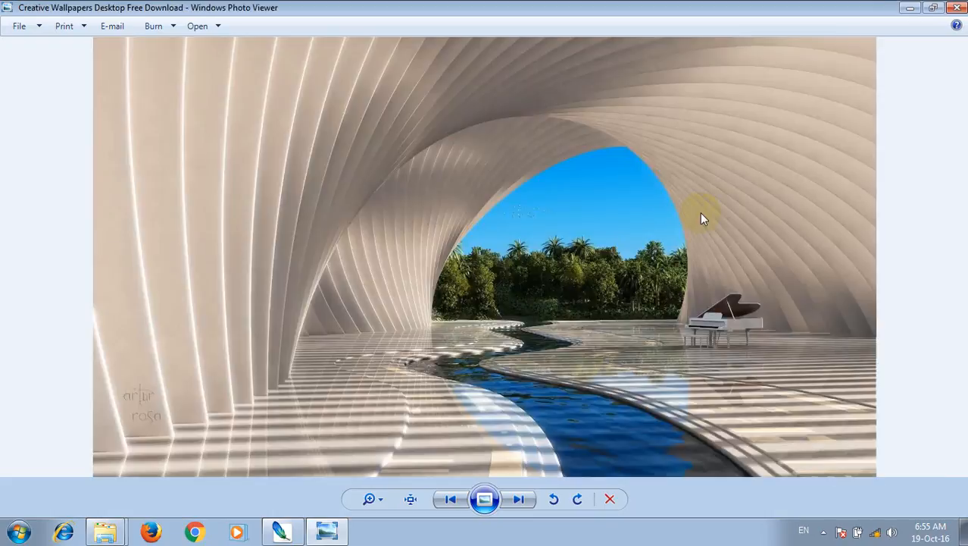
click(467, 247)
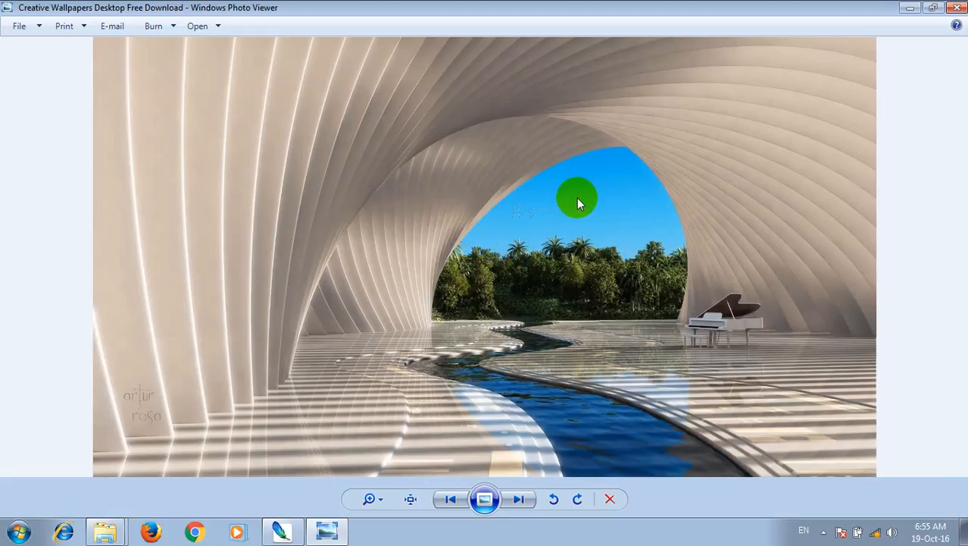
click(956, 8)
Open the Creative Wallpapers Desktop Free Download image from the back groud folder.
scroll(720, 233, down, 5)
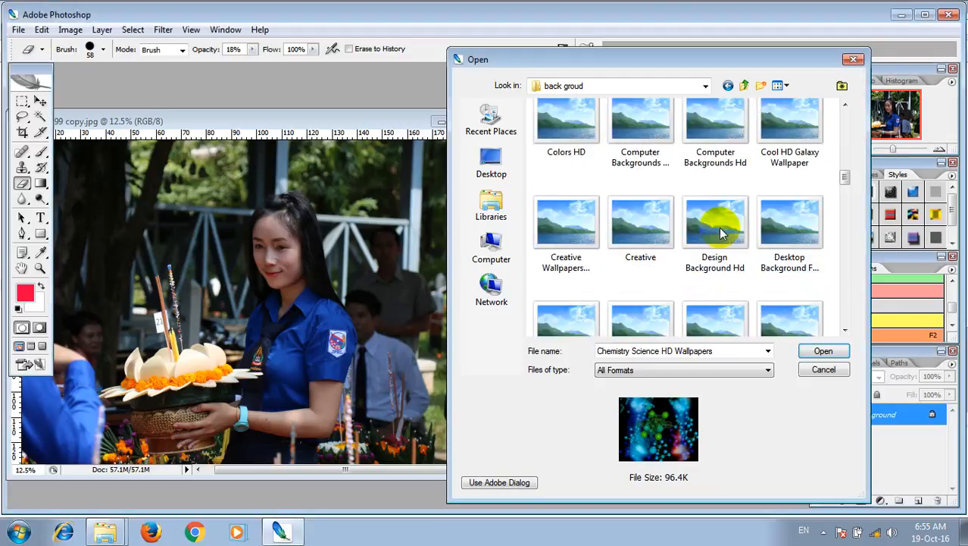
scroll(720, 233, up, 1)
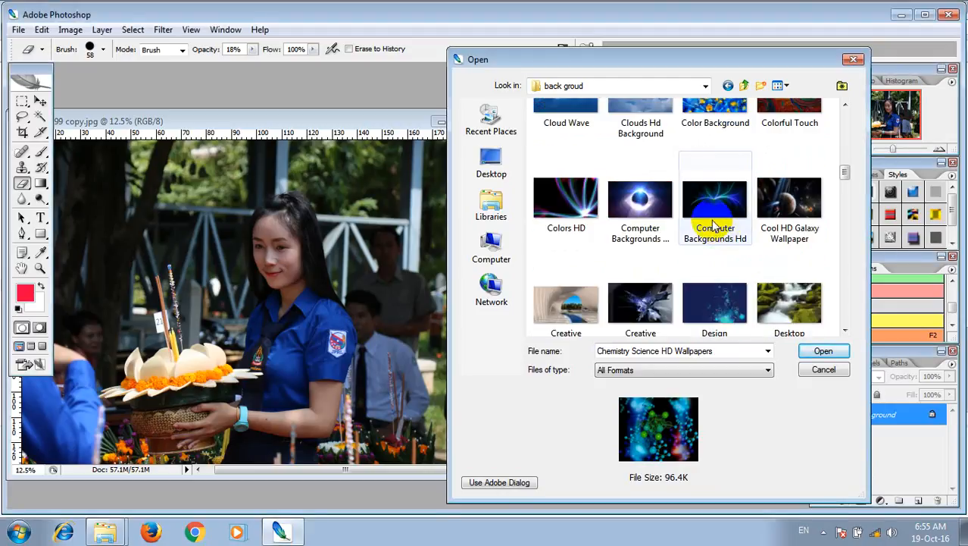
double_click(588, 285)
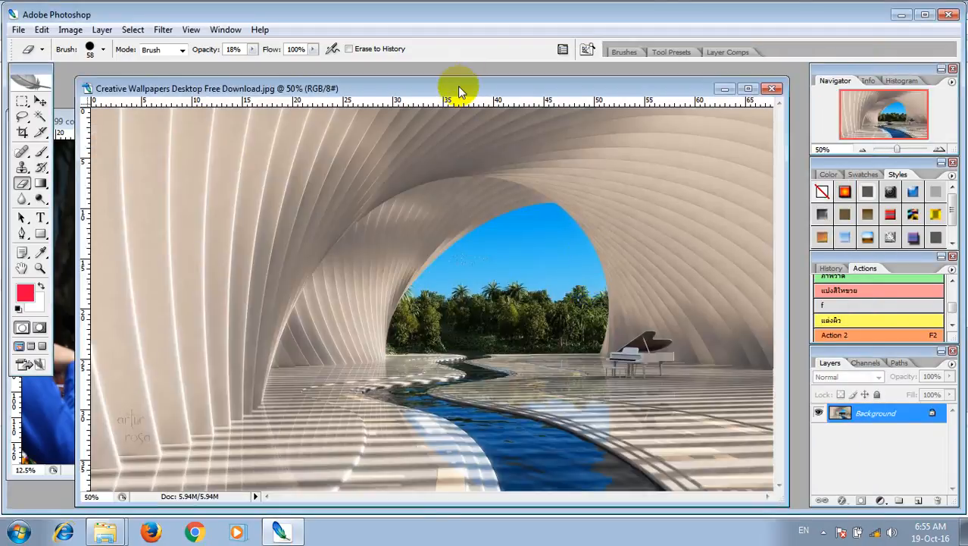
Arrange both document windows and copy the retouched photo of the woman into the wallpaper document as a new layer.
drag(459, 91, 538, 78)
click(136, 125)
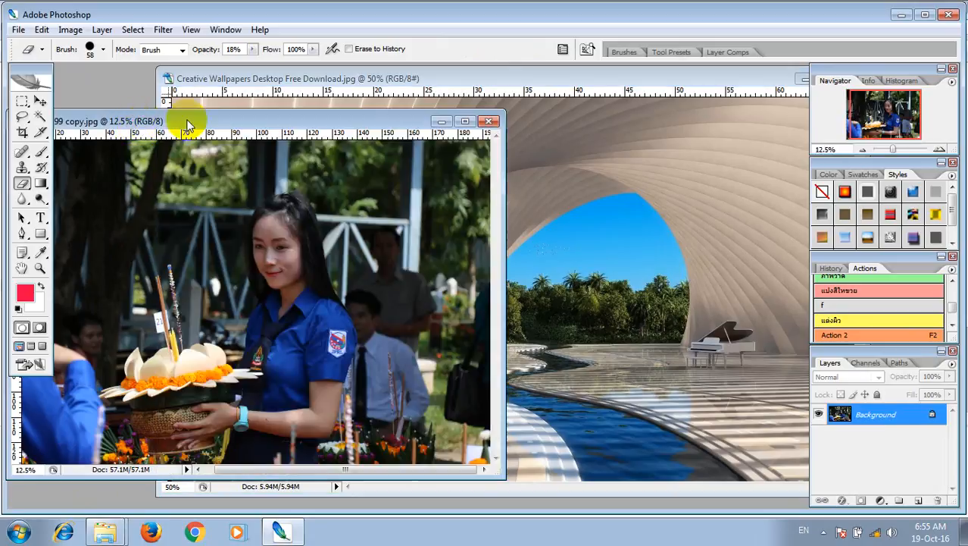
click(39, 103)
drag(193, 221, 637, 274)
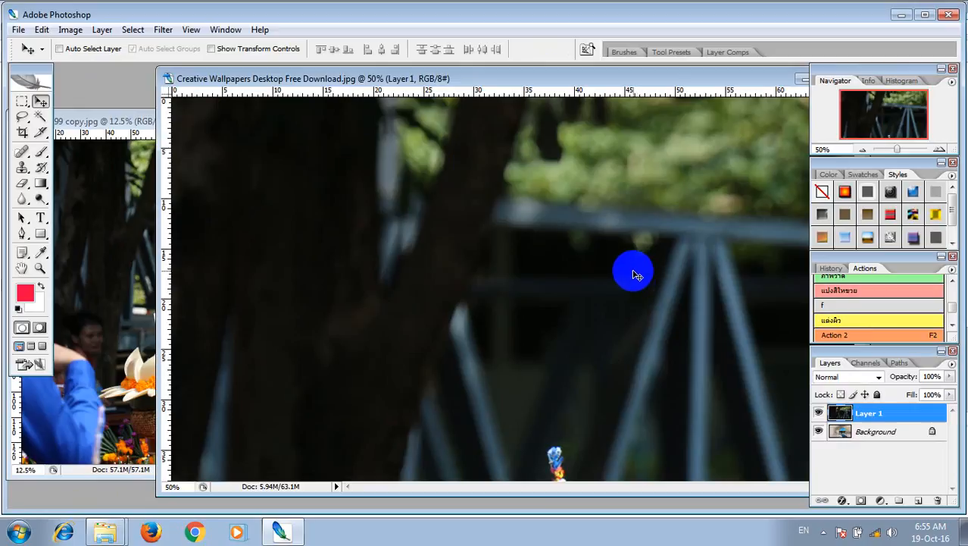
Scale the photo layer down proportionally with Free Transform and align it with the right-hand part of the wallpaper.
drag(582, 78, 480, 84)
key(ctrl+minus)
key(ctrl+minus)
key(ctrl+minus)
key(ctrl+minus)
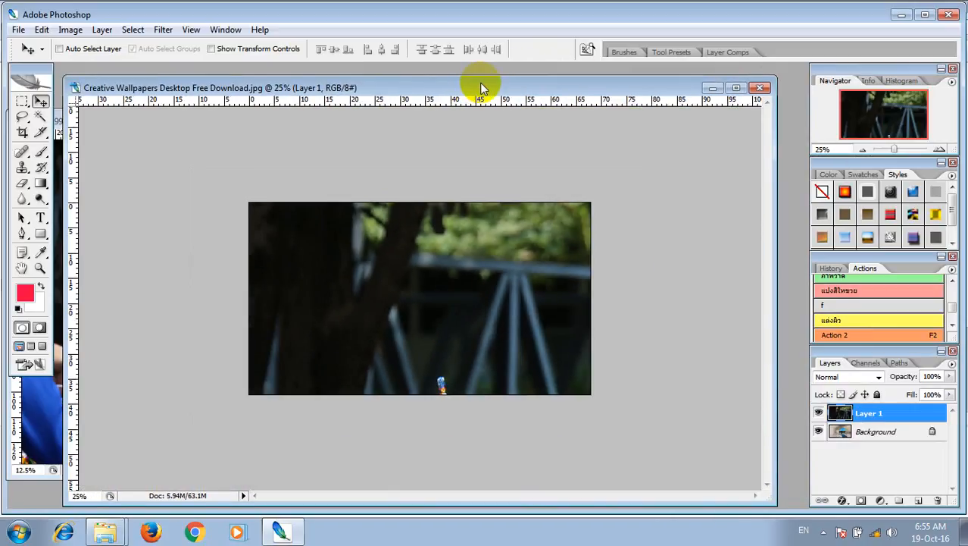
key(ctrl+t)
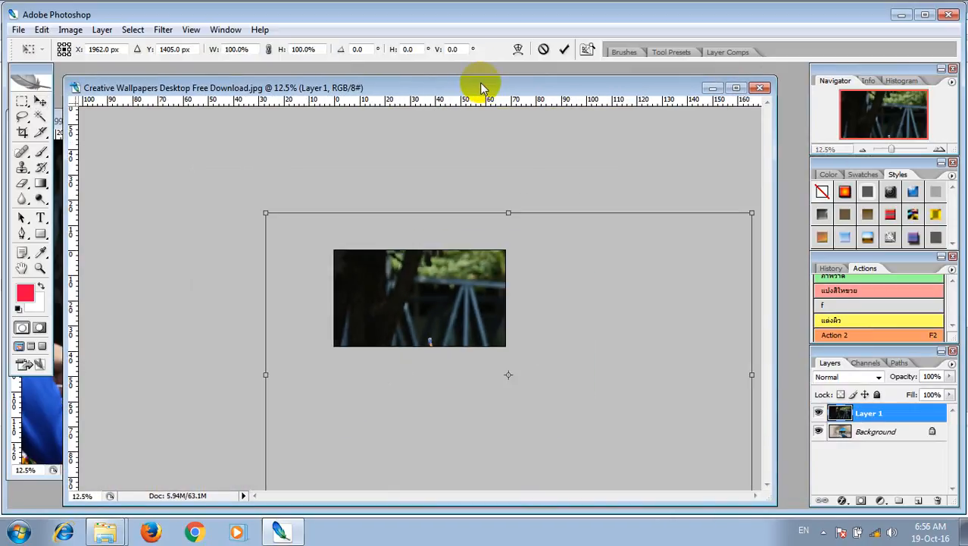
drag(265, 212, 545, 407)
drag(621, 429, 394, 252)
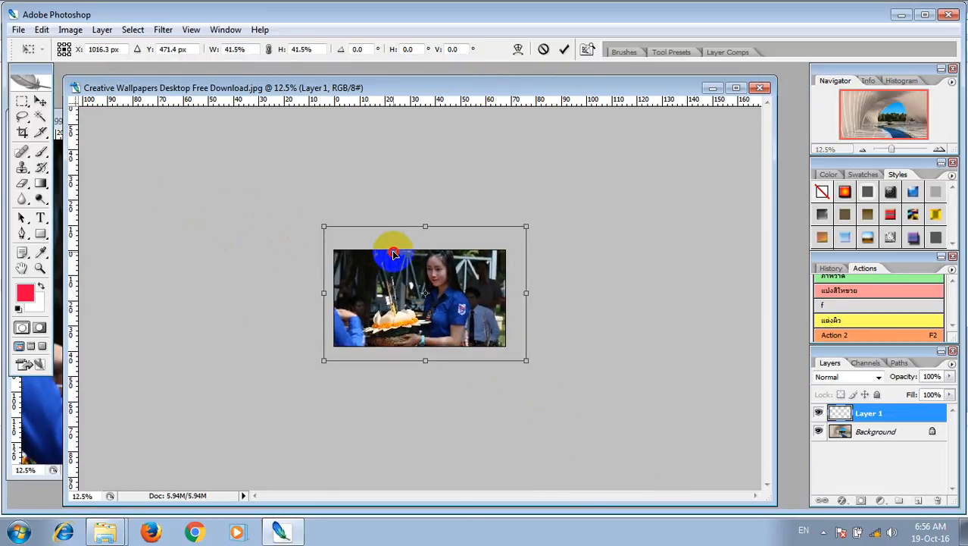
drag(324, 225, 369, 262)
drag(442, 300, 419, 298)
double_click(418, 297)
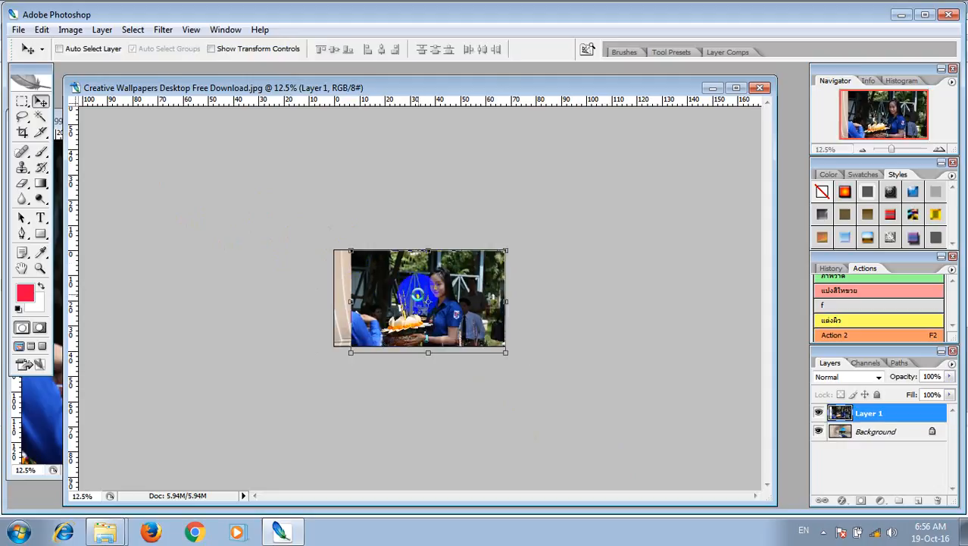
Set the Eraser to a 153 px brush at 100% opacity and erase a short strip near the photo's left edge.
scroll(422, 299, up, 3)
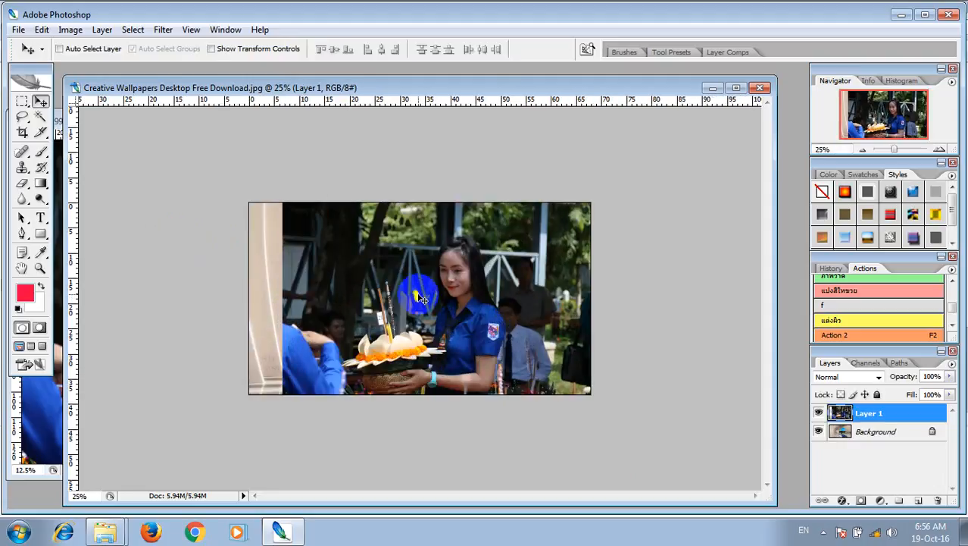
scroll(422, 298, up, 1)
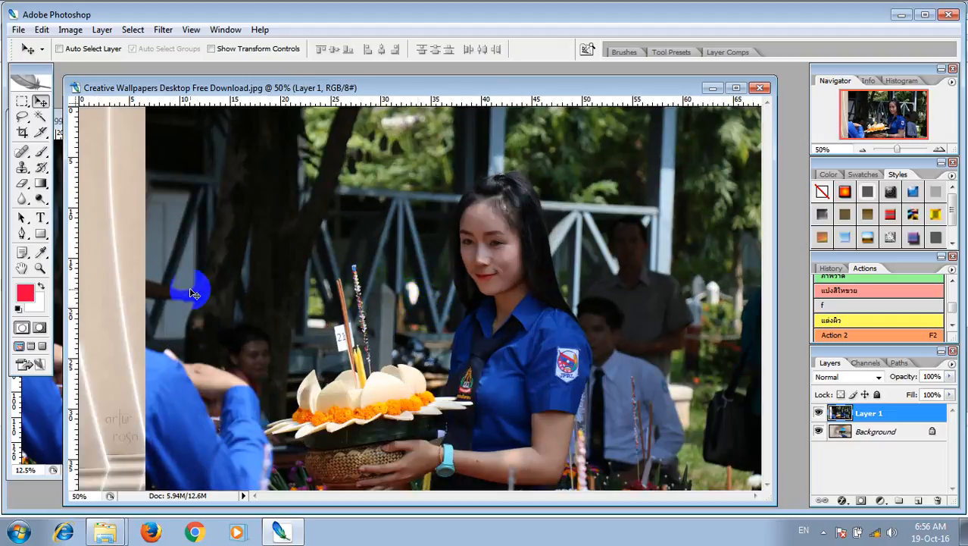
click(22, 184)
right_click(155, 228)
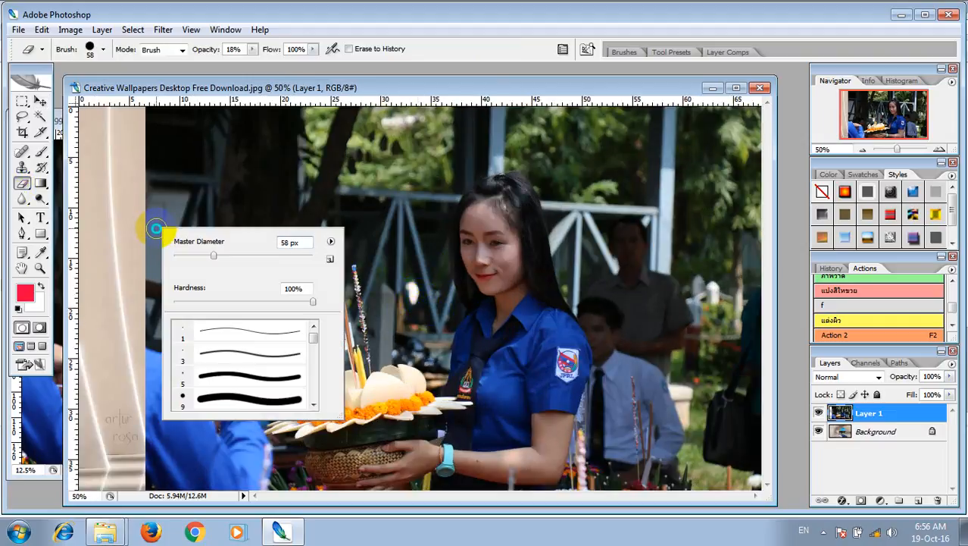
click(262, 256)
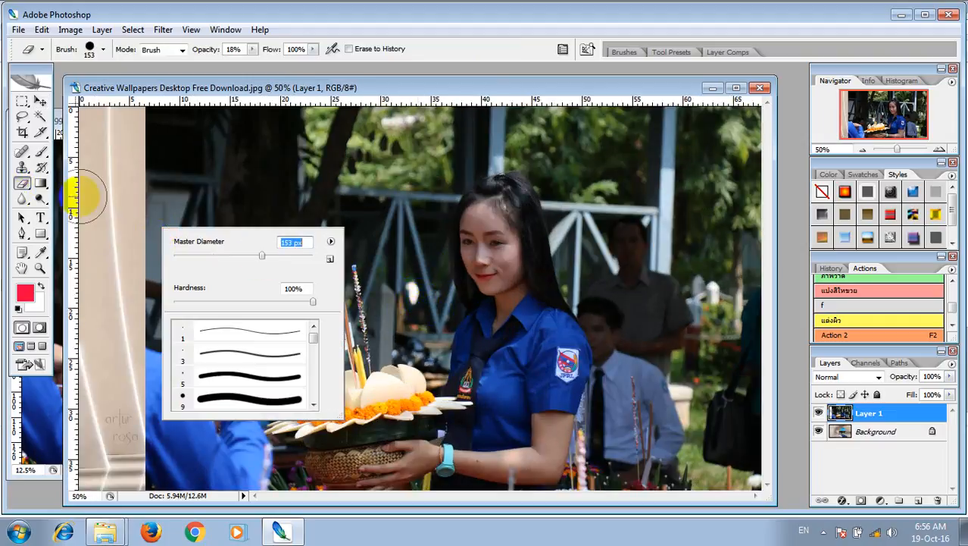
click(252, 49)
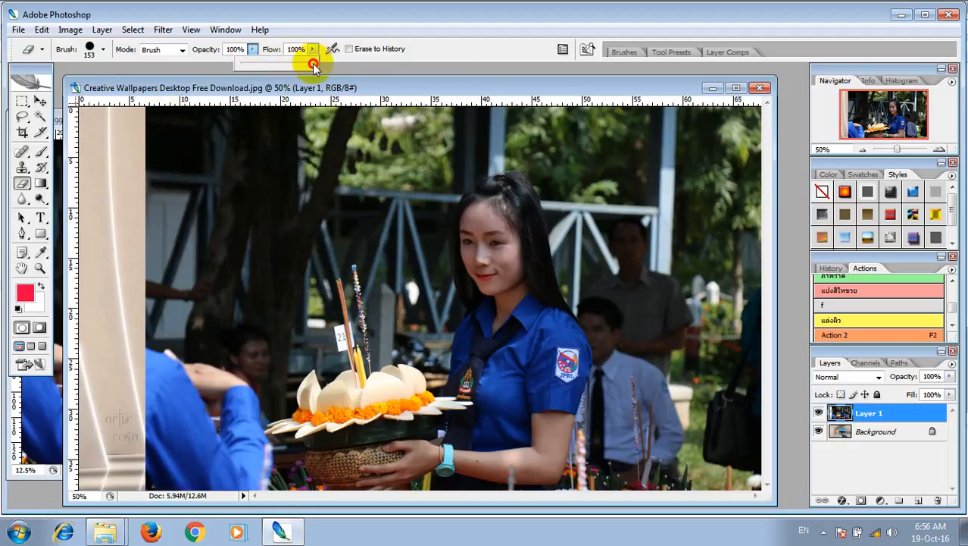
drag(174, 182, 168, 258)
Enlarge the Eraser brush to 465 px and erase the photo's background to the left of the woman.
right_click(203, 203)
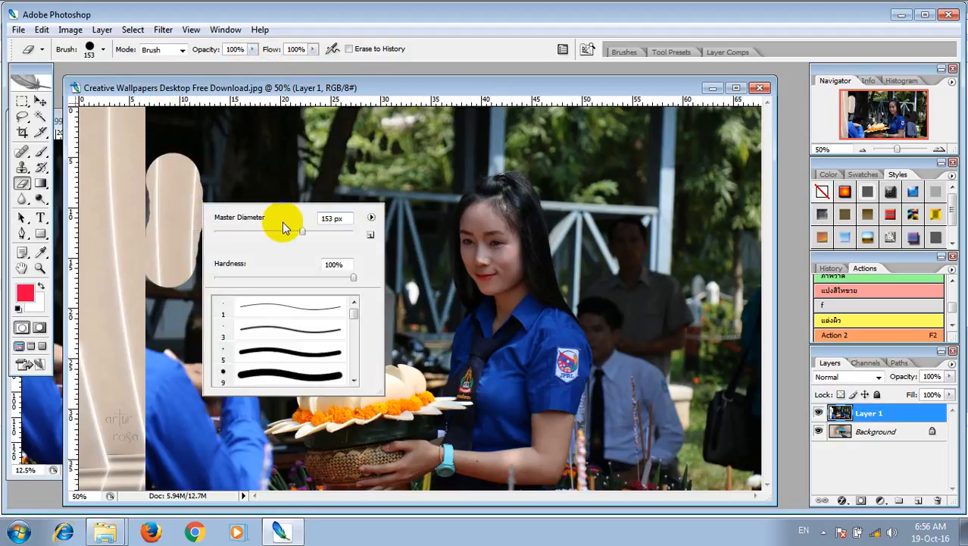
click(338, 232)
mouse_move(309, 188)
mouse_down()
mouse_move(268, 177)
mouse_move(290, 134)
mouse_move(353, 128)
mouse_move(320, 205)
mouse_move(158, 352)
mouse_move(163, 411)
mouse_move(180, 453)
mouse_move(195, 350)
mouse_move(216, 329)
mouse_move(220, 250)
mouse_up()
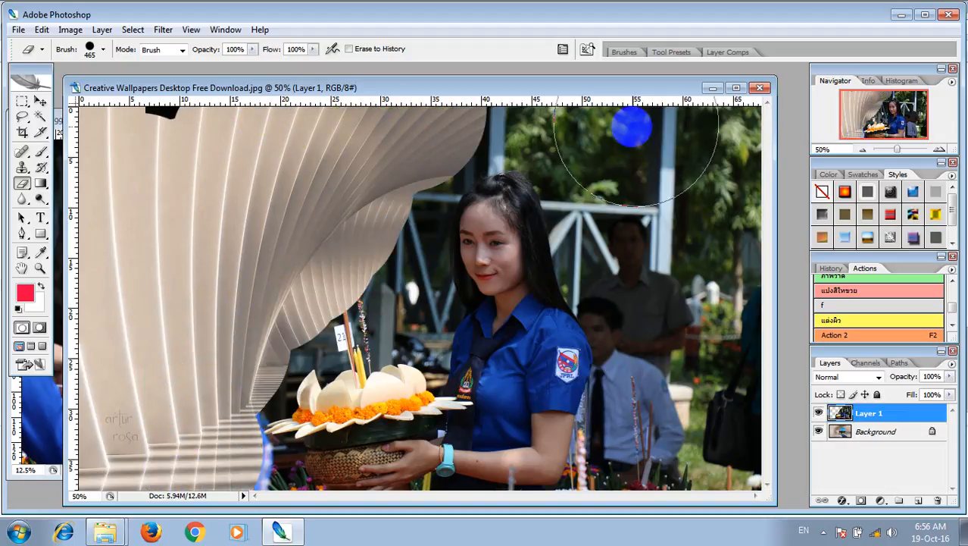
mouse_move(629, 124)
mouse_down()
mouse_move(654, 145)
mouse_move(740, 216)
mouse_move(766, 367)
mouse_move(762, 442)
mouse_move(725, 489)
mouse_move(675, 485)
mouse_move(688, 319)
mouse_move(649, 188)
mouse_move(622, 140)
mouse_move(588, 110)
mouse_move(505, 77)
mouse_move(444, 85)
mouse_move(396, 123)
mouse_move(366, 203)
mouse_up()
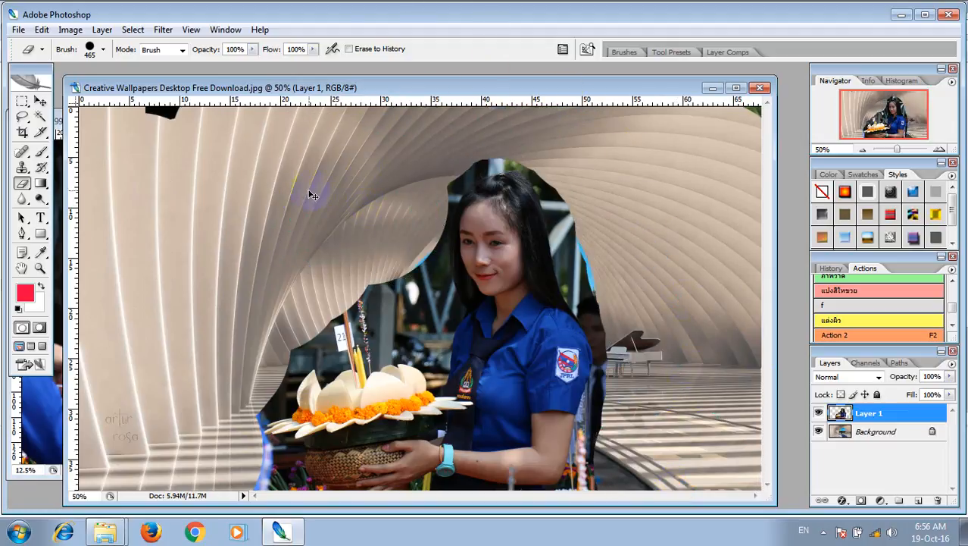
key(ctrl+z)
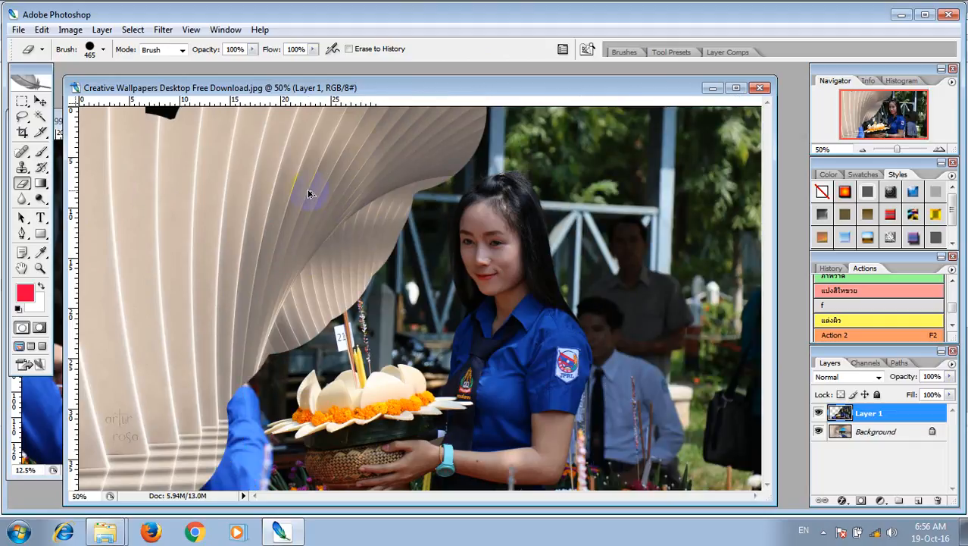
key(ctrl+alt+z)
Erase the remaining blue sleeve at the photo's left and the background with bystanders to the right of the woman.
mouse_move(308, 193)
mouse_down()
mouse_move(184, 356)
mouse_move(159, 421)
mouse_move(182, 472)
mouse_up()
mouse_move(735, 303)
mouse_down()
mouse_move(662, 174)
mouse_move(593, 118)
mouse_move(526, 89)
mouse_up()
mouse_move(705, 178)
mouse_down()
mouse_move(760, 454)
mouse_move(750, 487)
mouse_move(686, 351)
mouse_move(702, 492)
mouse_move(678, 462)
mouse_up()
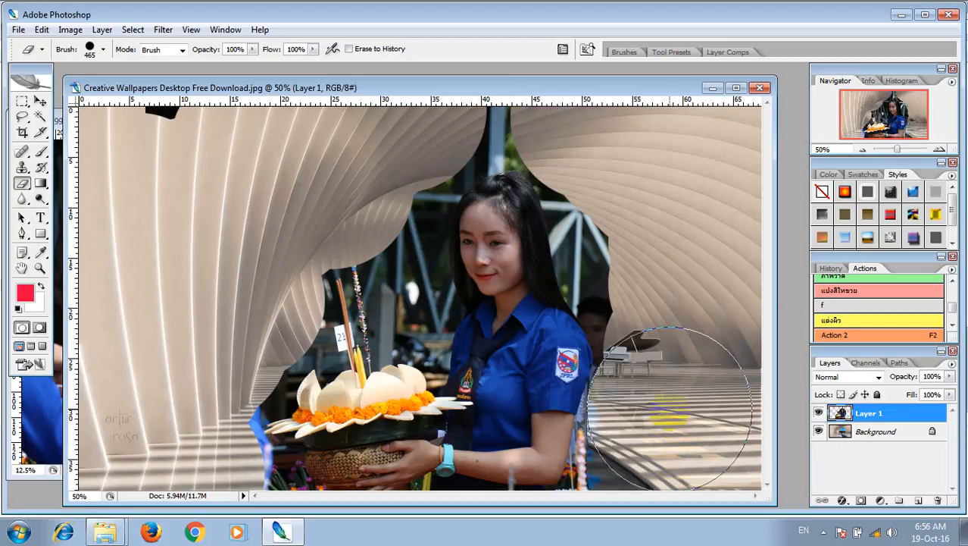
mouse_move(671, 398)
mouse_down()
mouse_move(679, 354)
mouse_move(670, 303)
mouse_move(632, 242)
mouse_up()
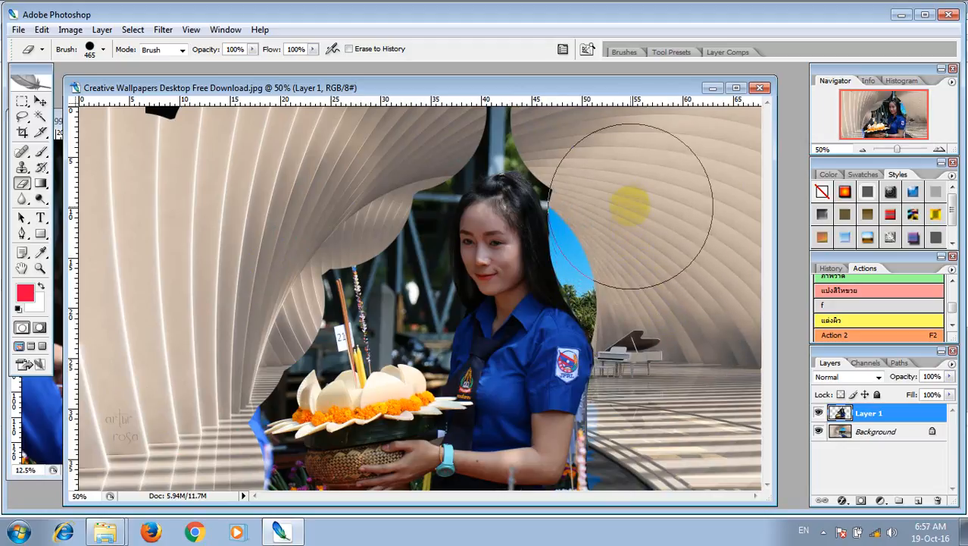
drag(629, 205, 625, 189)
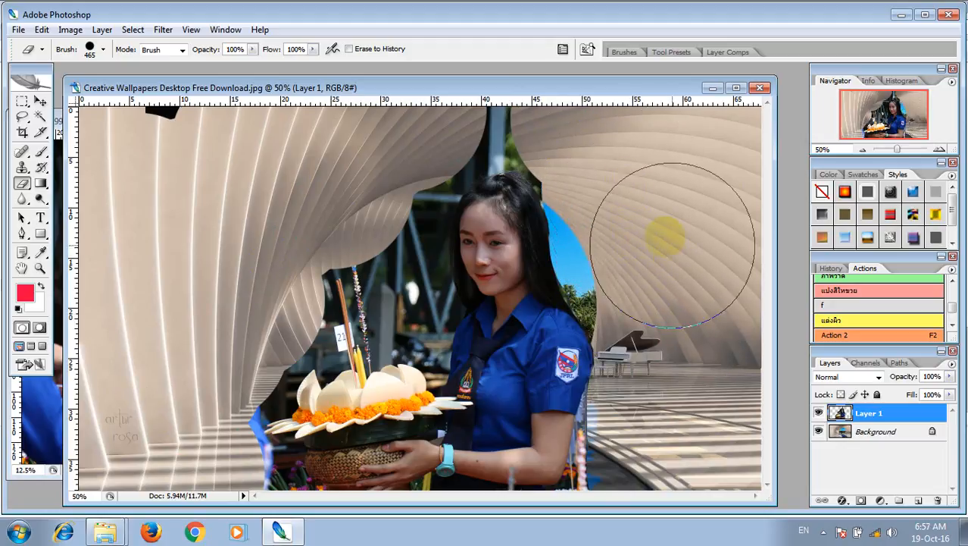
Reduce the Eraser brush to 133 px and erase the background above the woman's head and between her hair and the flowers.
right_click(701, 191)
click(794, 218)
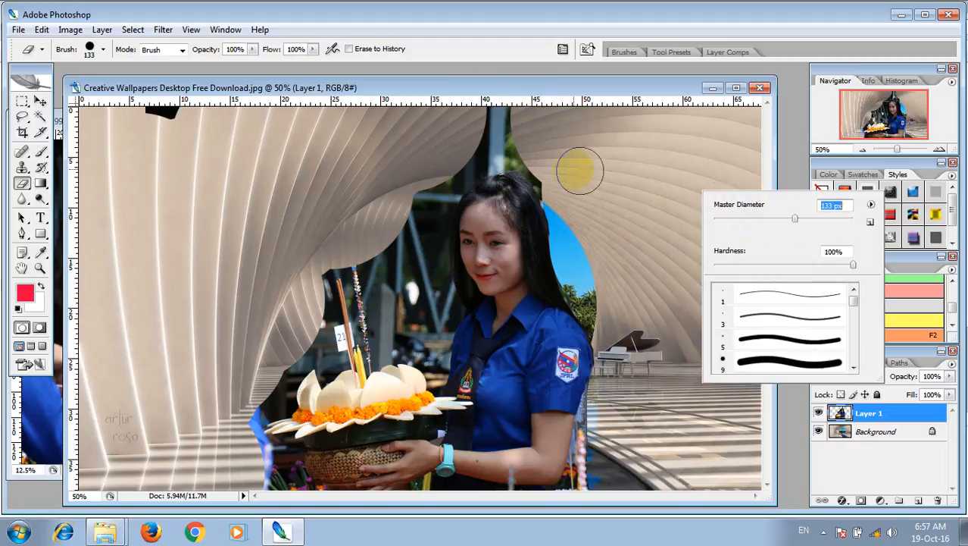
click(472, 121)
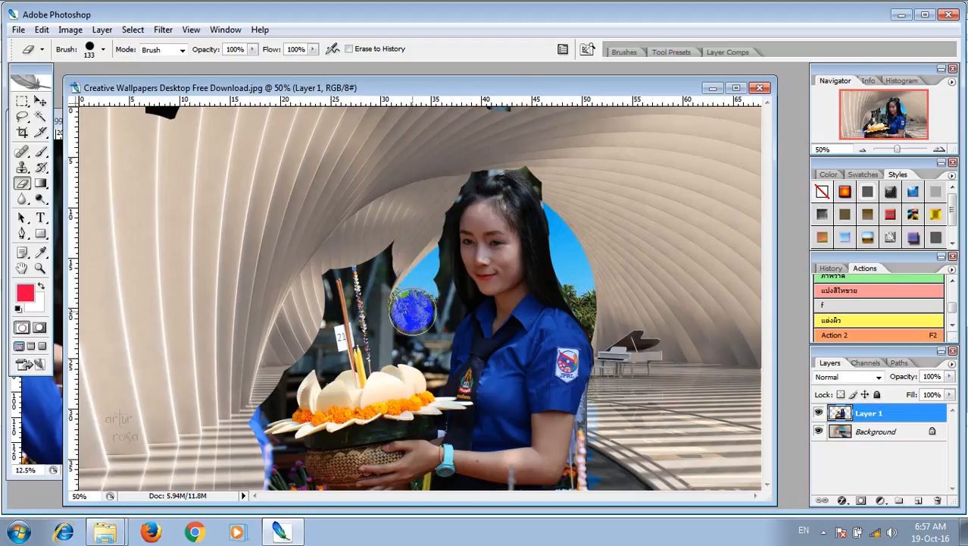
Erase the leftover background along the outer edge of the hair, from beside the cheek up to the crown on the flower side.
key(ctrl+plus)
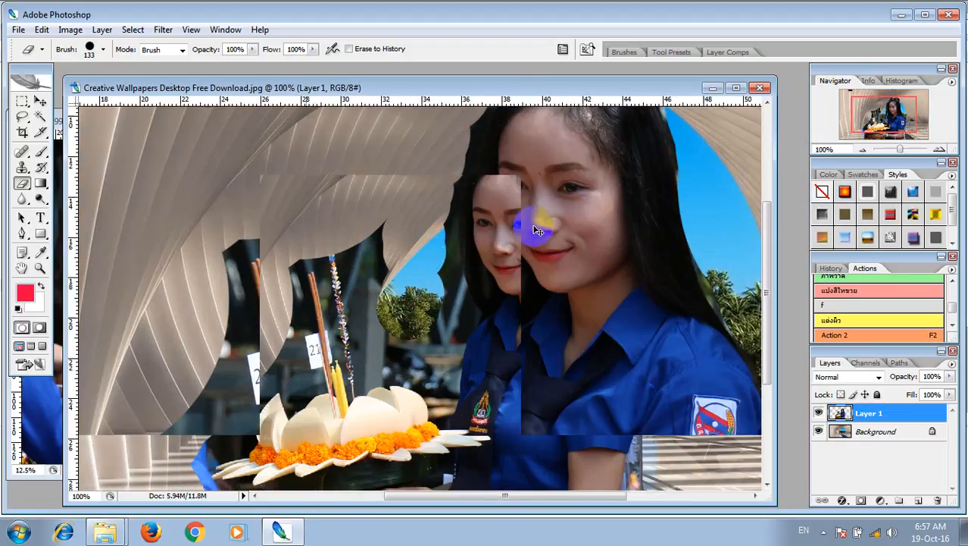
key(ctrl+plus)
mouse_move(532, 225)
mouse_down()
mouse_move(426, 208)
mouse_move(461, 303)
mouse_move(470, 304)
mouse_move(469, 287)
mouse_move(440, 192)
mouse_move(440, 291)
mouse_up()
scroll(438, 193, up, 3)
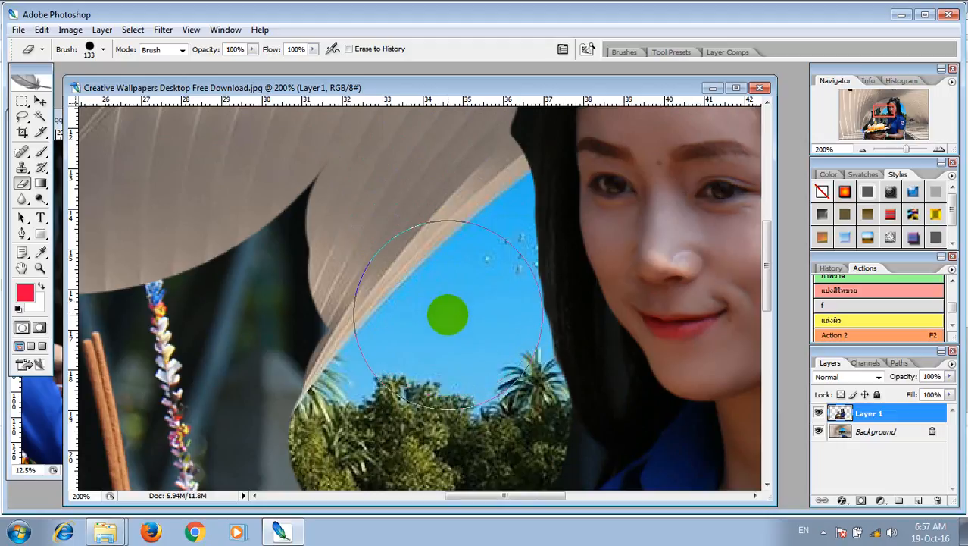
scroll(446, 284, up, 4)
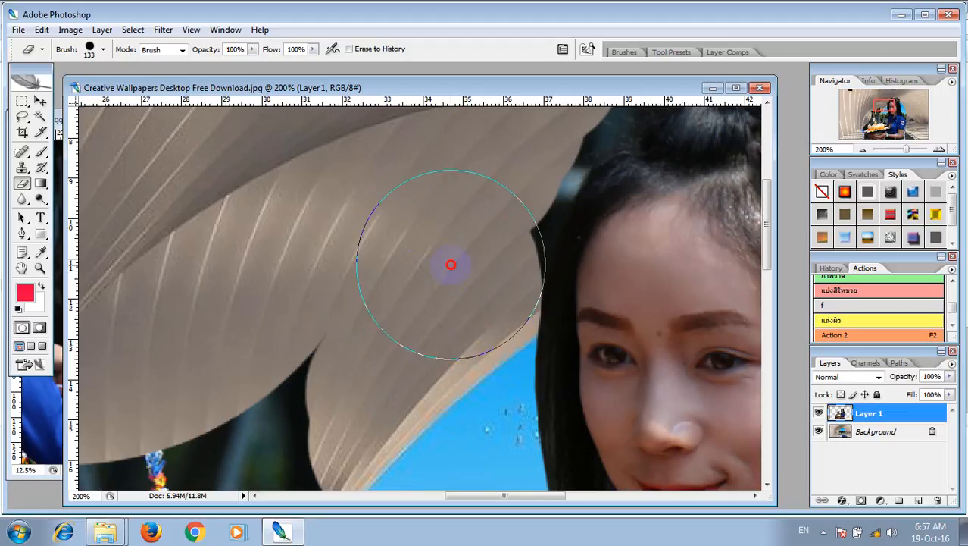
scroll(447, 227, up, 3)
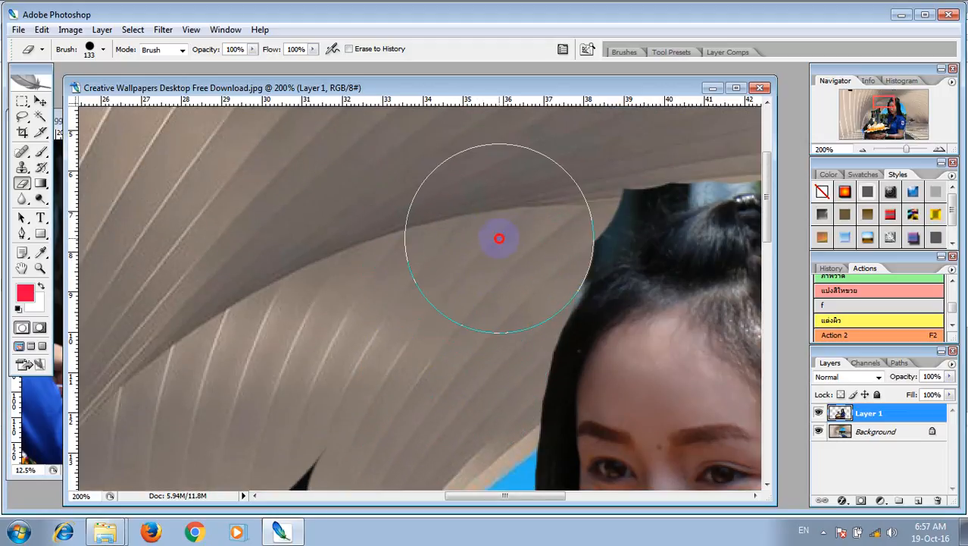
scroll(520, 208, up, 1)
mouse_move(578, 210)
mouse_down()
mouse_move(572, 201)
mouse_move(528, 249)
mouse_up()
scroll(591, 212, up, 1)
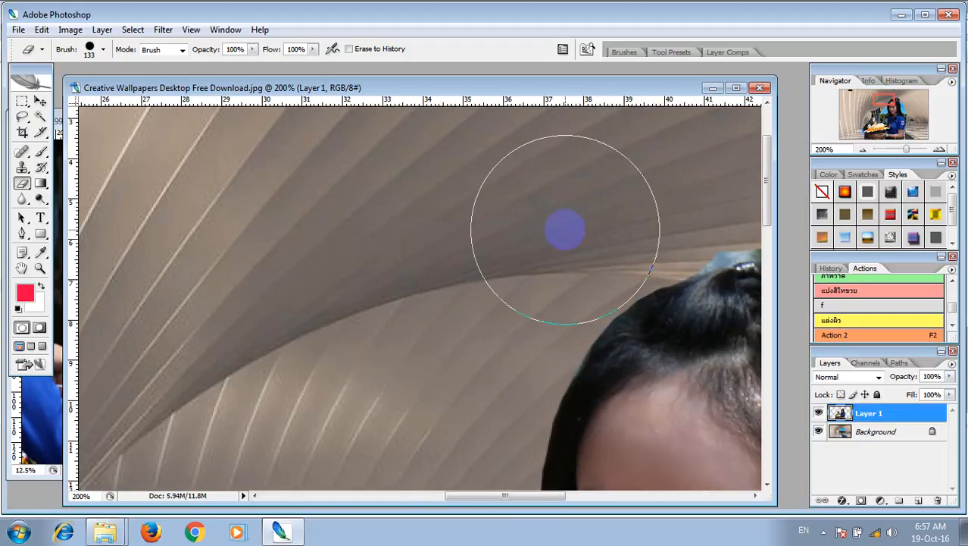
Erase the leftover green and blue background around the top of the head and the upper hair on the far side from the flowers.
drag(457, 504, 519, 500)
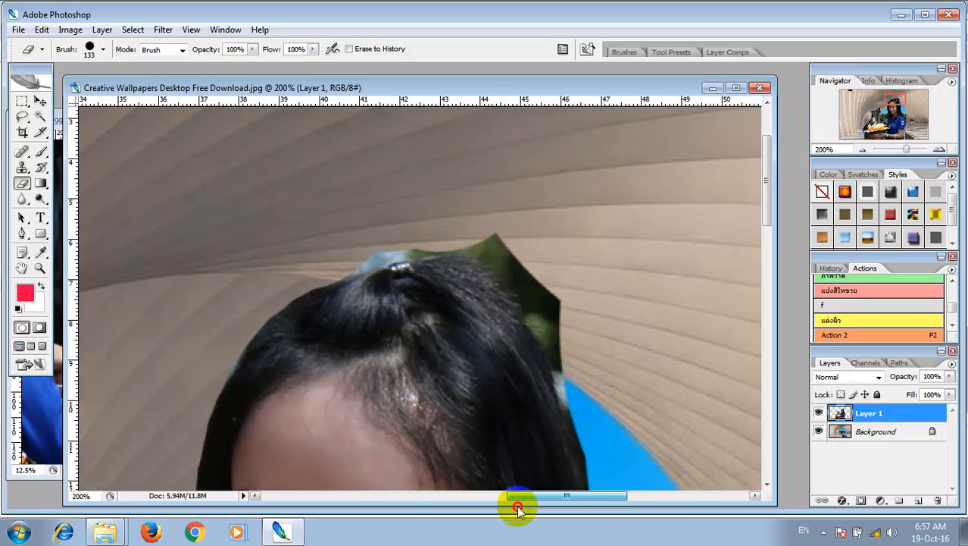
drag(599, 253, 538, 181)
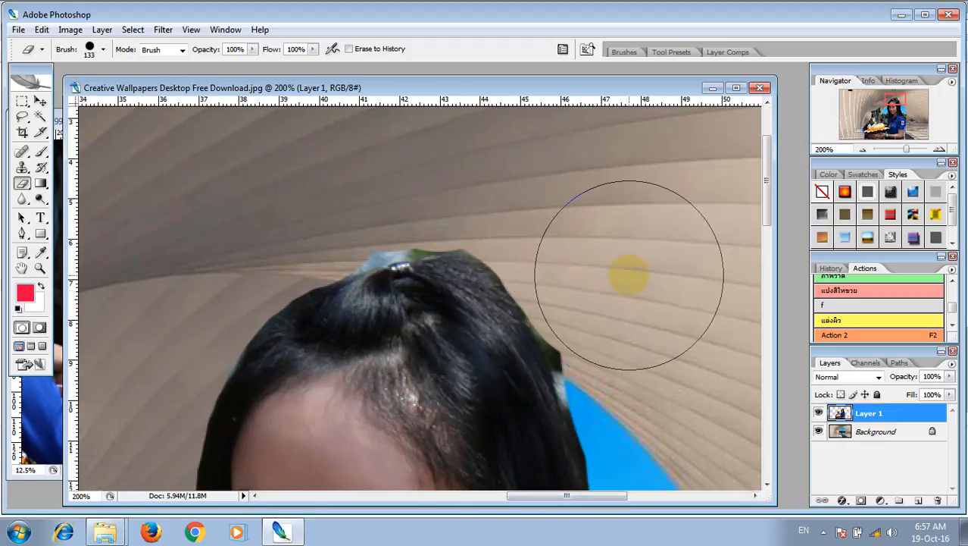
mouse_move(629, 274)
mouse_down()
mouse_move(619, 292)
mouse_move(645, 353)
mouse_move(641, 328)
mouse_move(554, 177)
mouse_move(540, 187)
mouse_up()
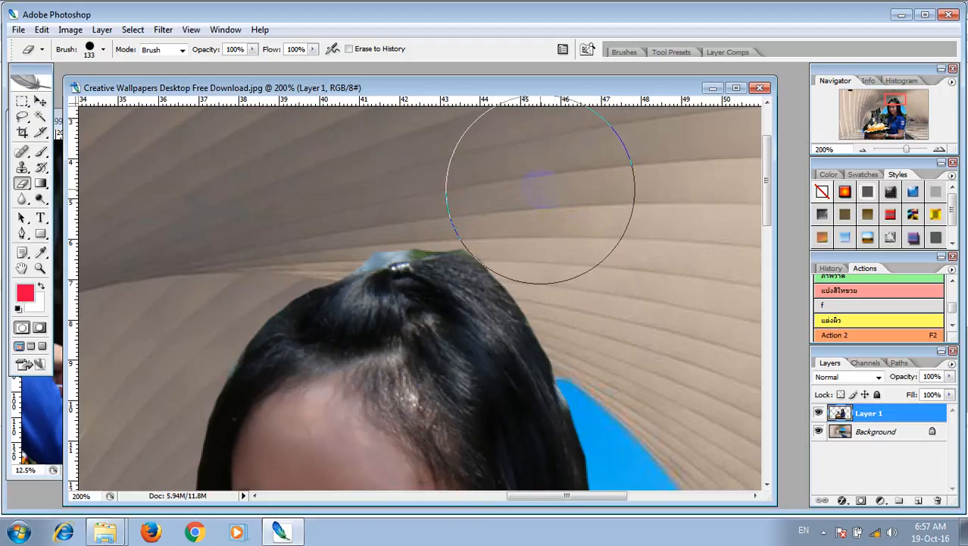
scroll(498, 176, up, 3)
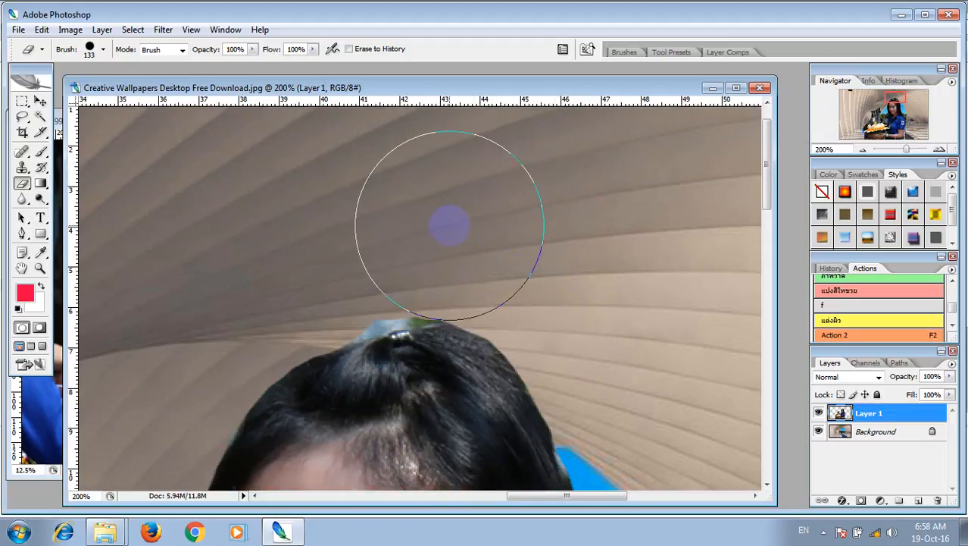
drag(441, 225, 376, 235)
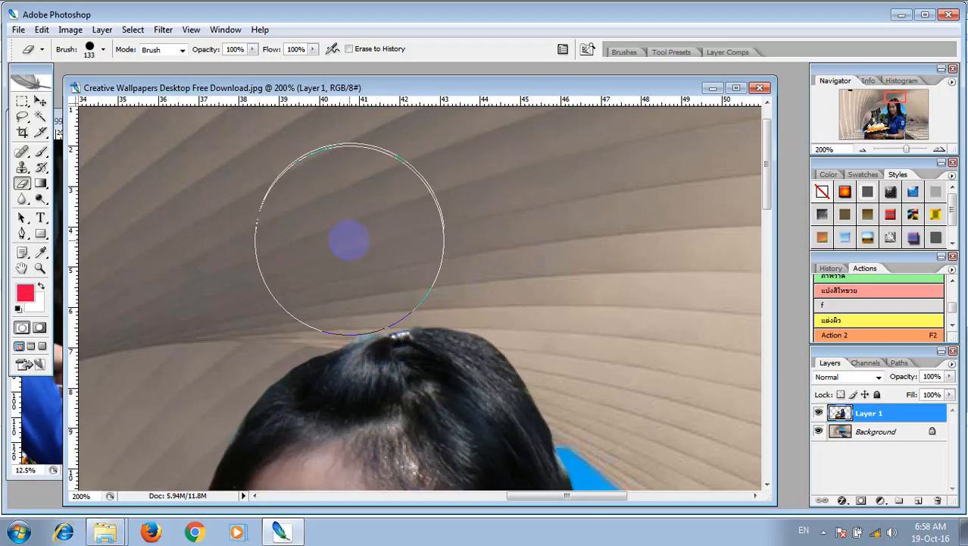
click(344, 244)
click(354, 247)
click(333, 251)
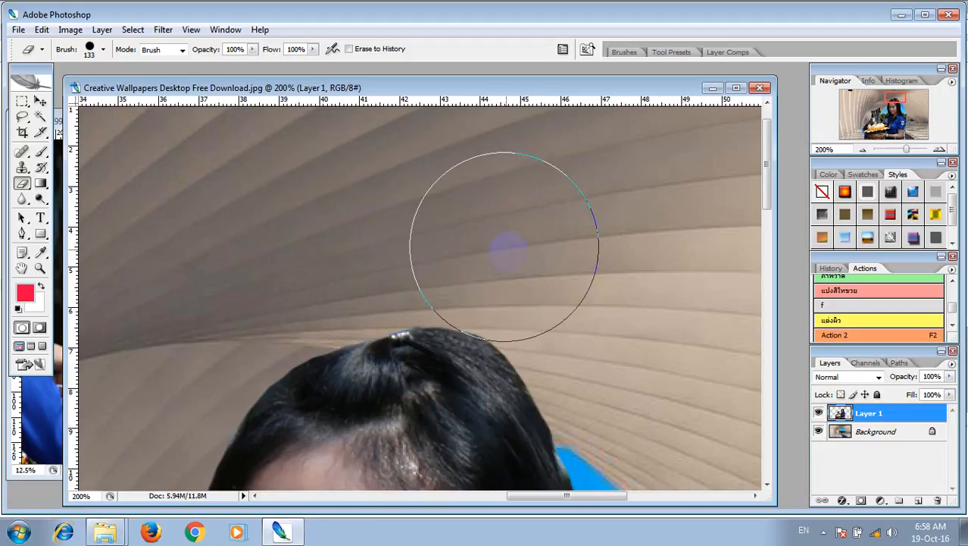
Erase the thin background fringe along the hair above the blue sky, on the side away from the flowers.
scroll(711, 273, down, 3)
scroll(682, 265, down, 1)
click(620, 239)
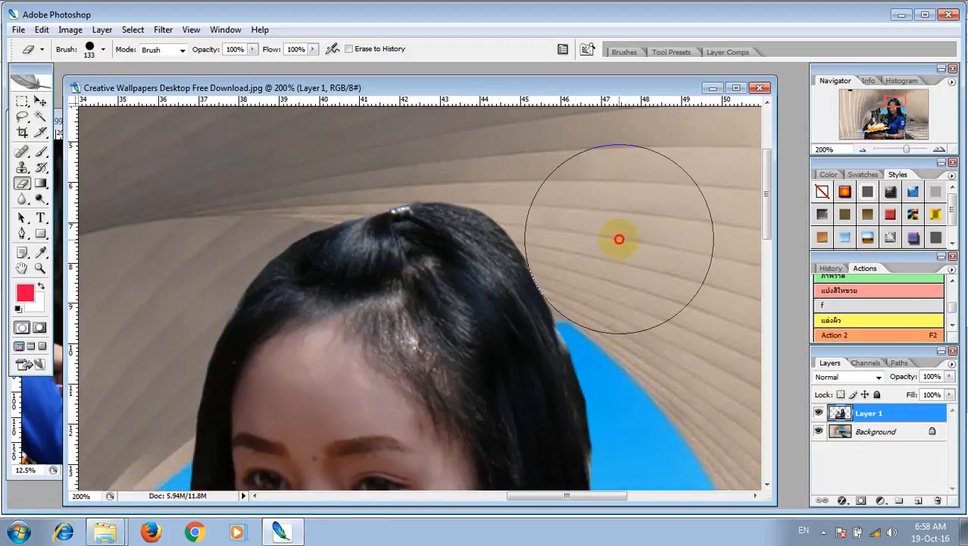
drag(603, 203, 579, 177)
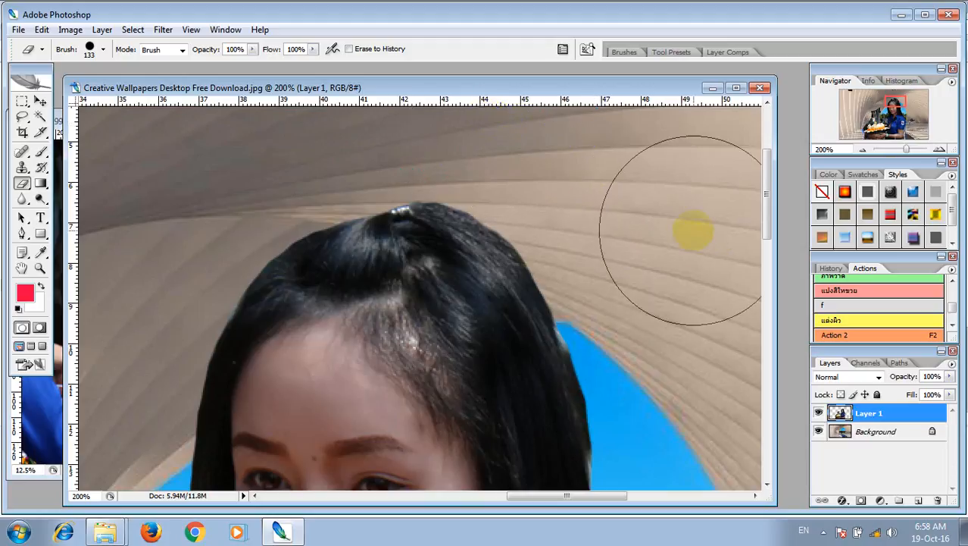
scroll(685, 230, down, 2)
click(654, 275)
click(664, 312)
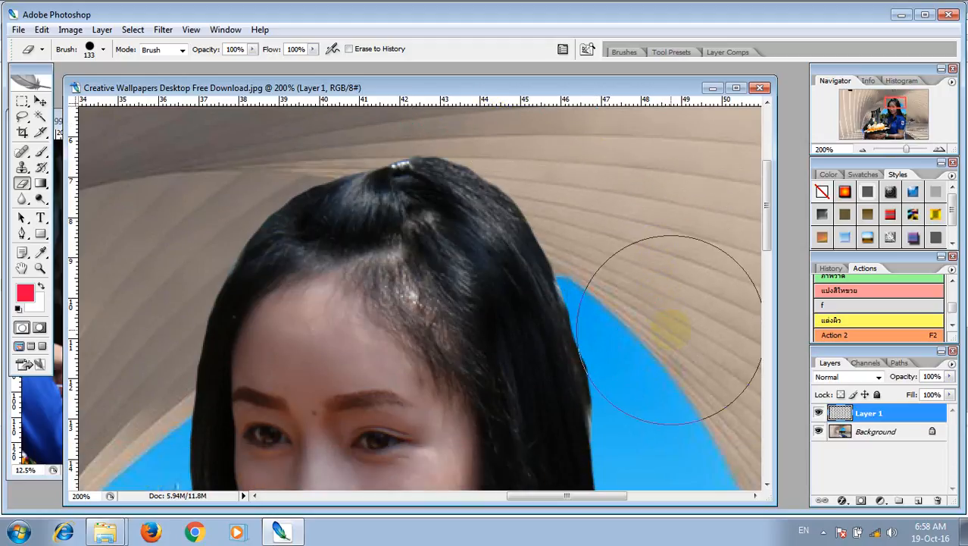
click(678, 365)
drag(676, 385, 682, 408)
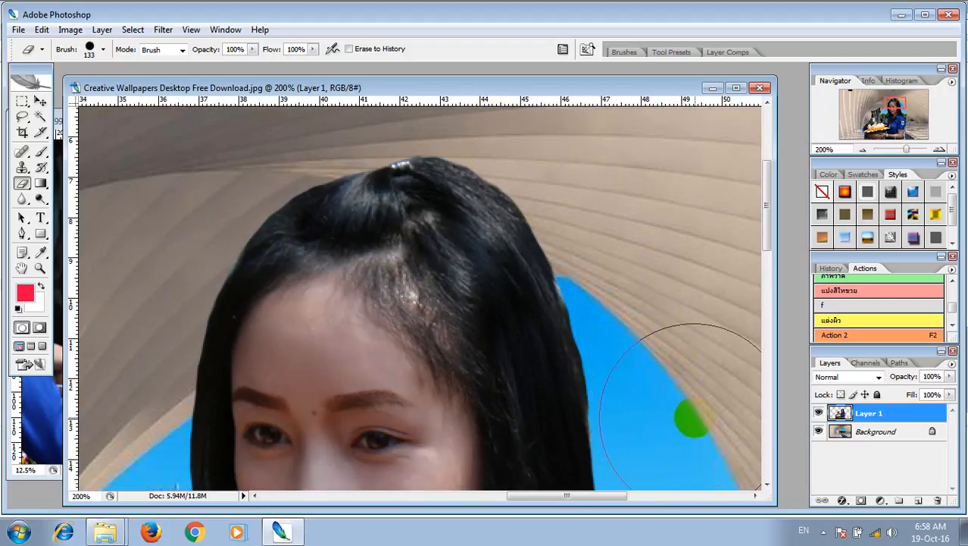
Erase the dark background sliver beside the lower hair, just above the shoulder with the badge.
scroll(708, 350, down, 10)
click(735, 403)
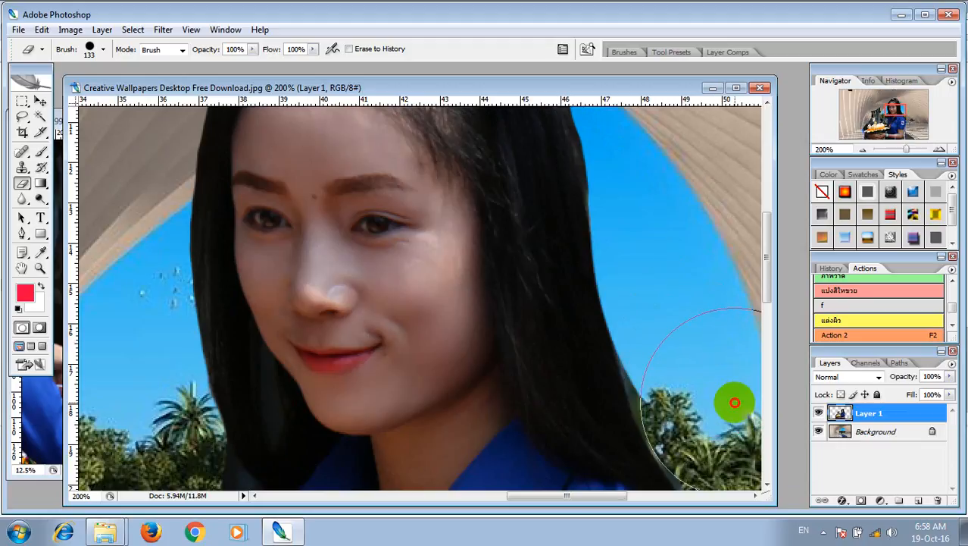
drag(726, 401, 707, 350)
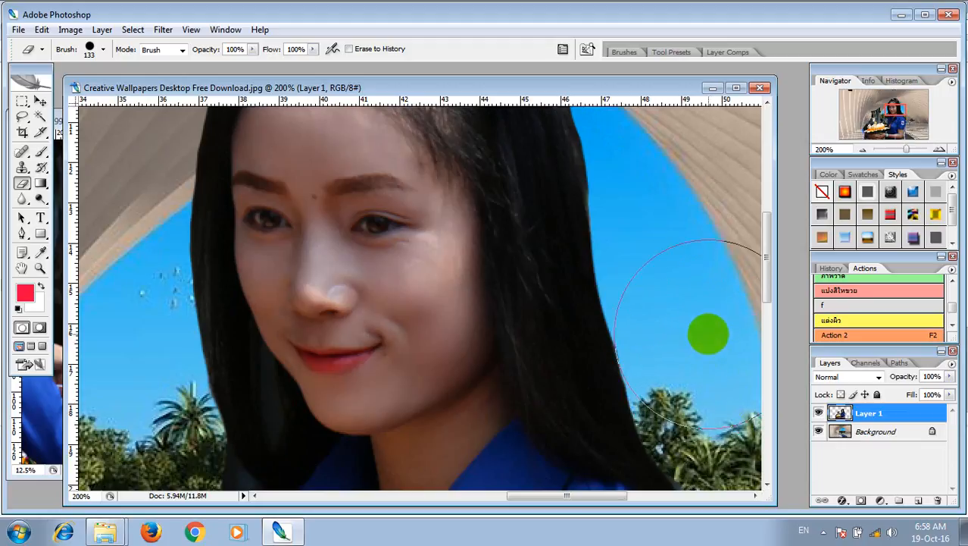
Erase the dark background below the trees, beside the hair and shirt shoulder on the flower side.
scroll(730, 372, down, 5)
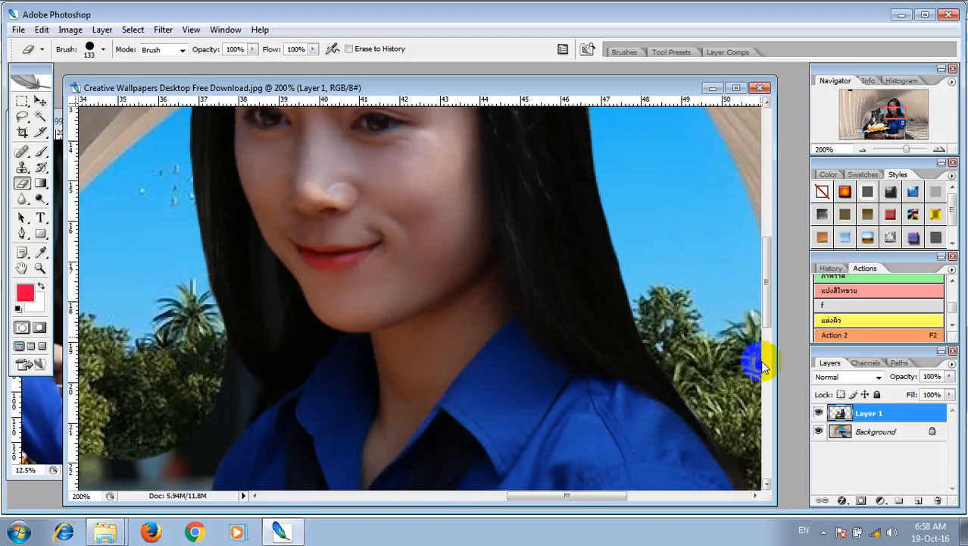
scroll(763, 367, down, 3)
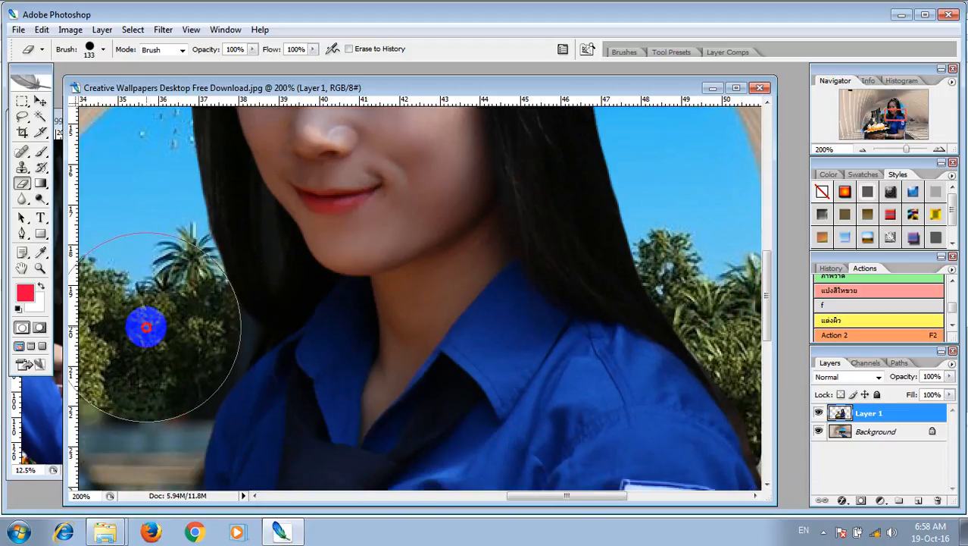
scroll(145, 324, down, 2)
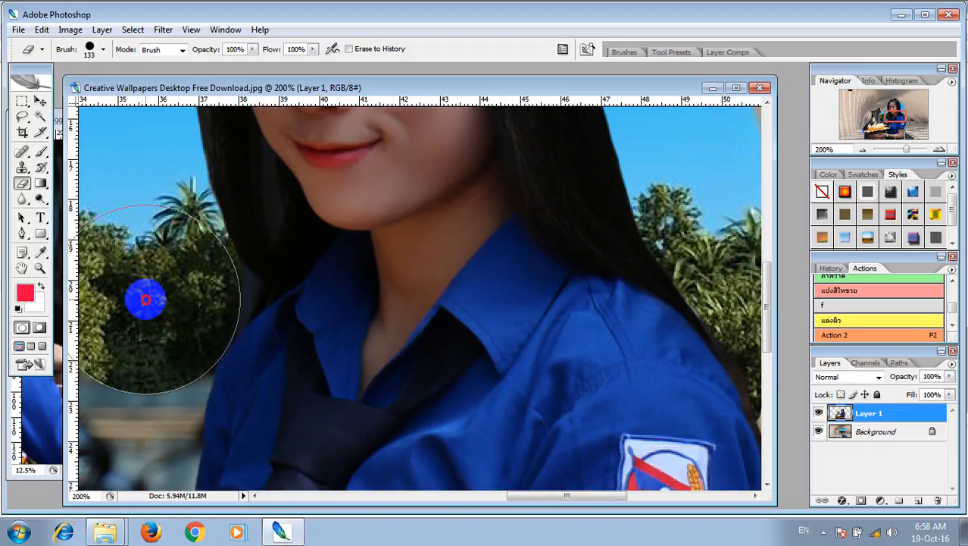
scroll(145, 300, down, 4)
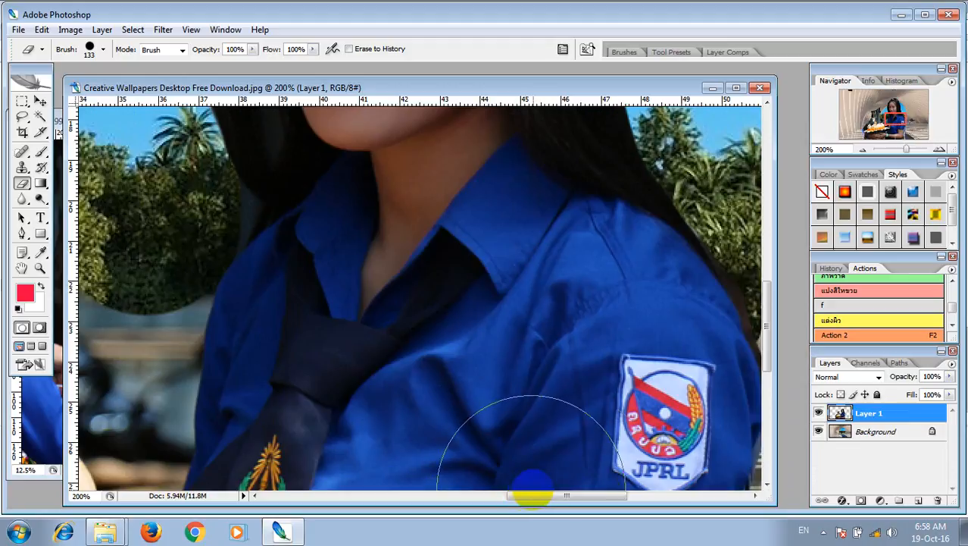
Erase the background between the beaded stick and the blue shirt, down to just above the flower petals.
drag(542, 503, 472, 503)
mouse_move(415, 335)
mouse_down()
mouse_move(372, 283)
mouse_move(363, 173)
mouse_move(434, 272)
mouse_move(499, 333)
mouse_move(503, 295)
mouse_up()
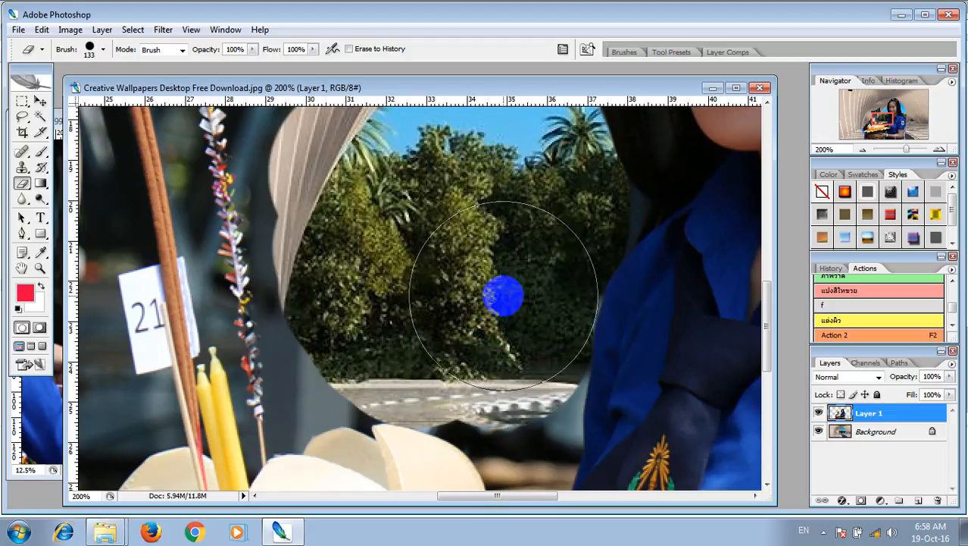
click(508, 287)
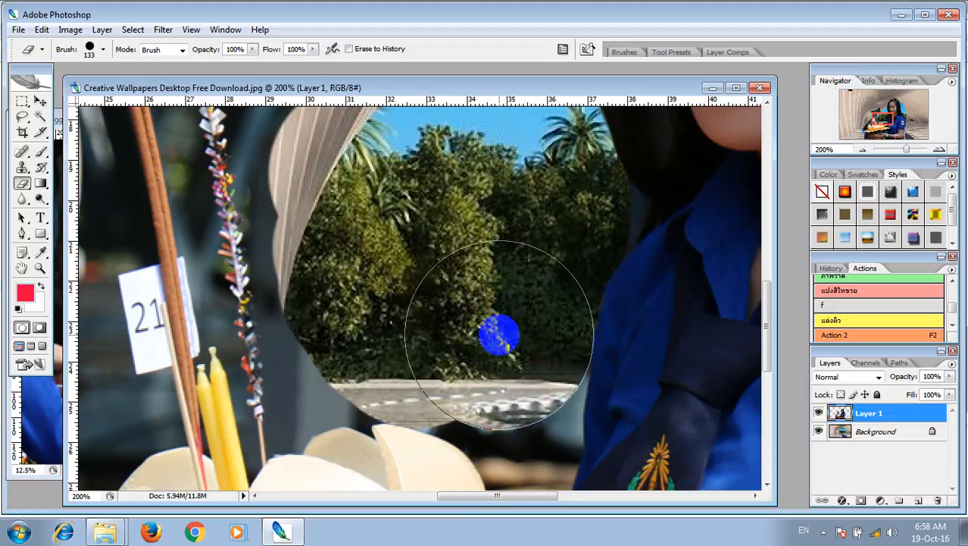
drag(499, 332, 498, 341)
click(482, 350)
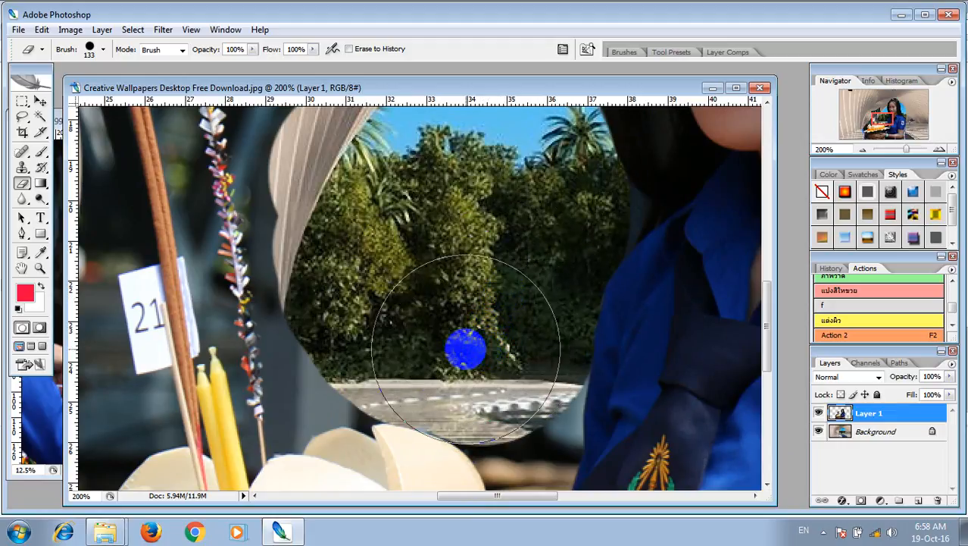
click(465, 349)
click(394, 327)
click(376, 322)
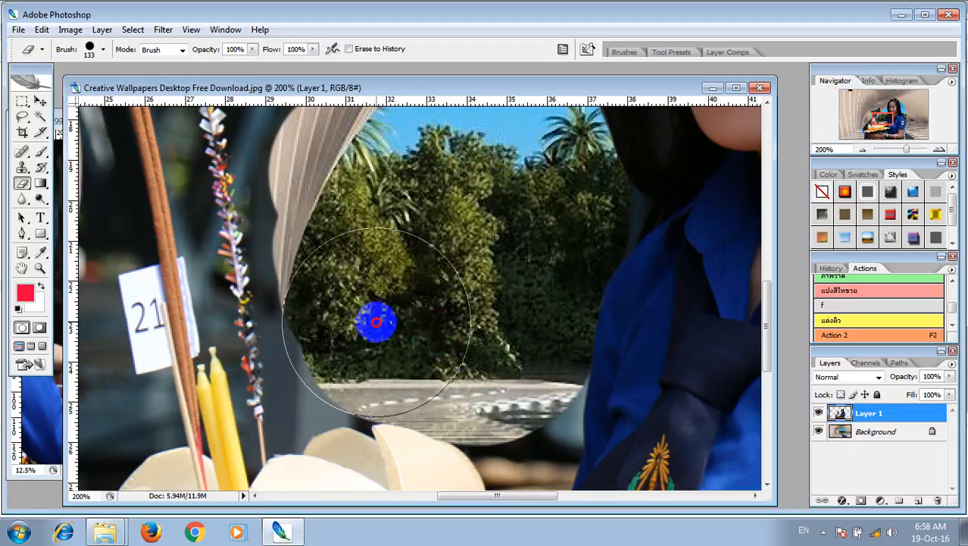
click(364, 300)
scroll(444, 244, up, 3)
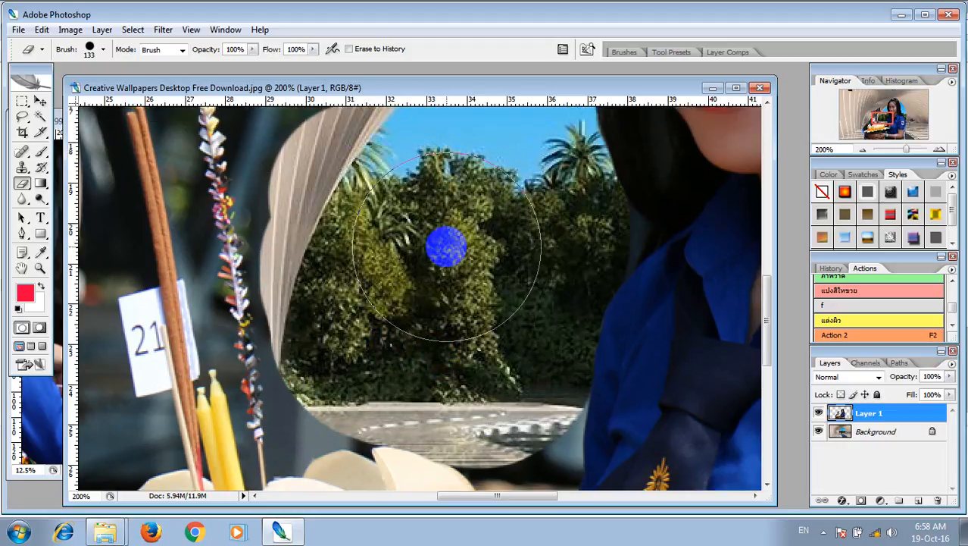
Reduce the Eraser brush to 18 px and erase the dark gap between the hair and shirt shoulder and down the shirt's edge.
right_click(458, 247)
click(504, 274)
click(425, 248)
right_click(423, 294)
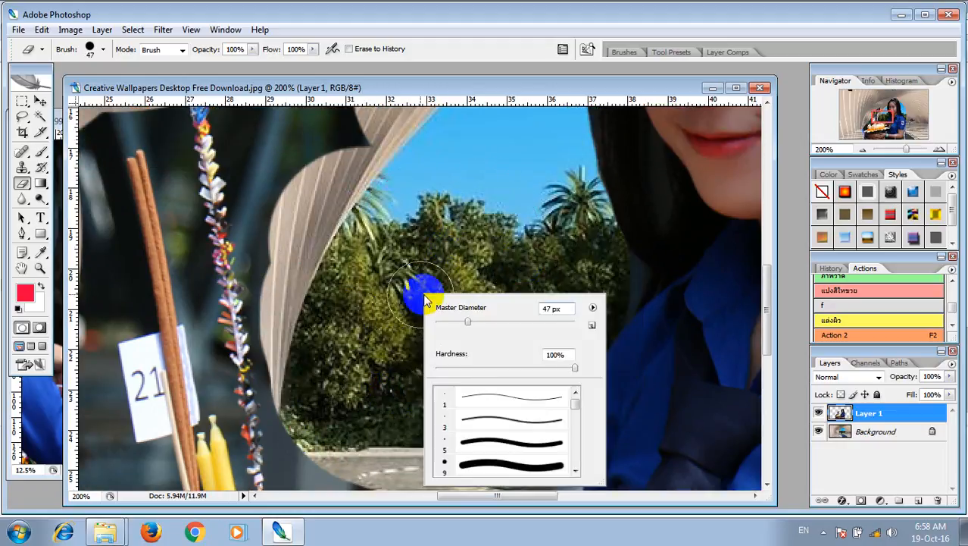
click(462, 316)
key(Return)
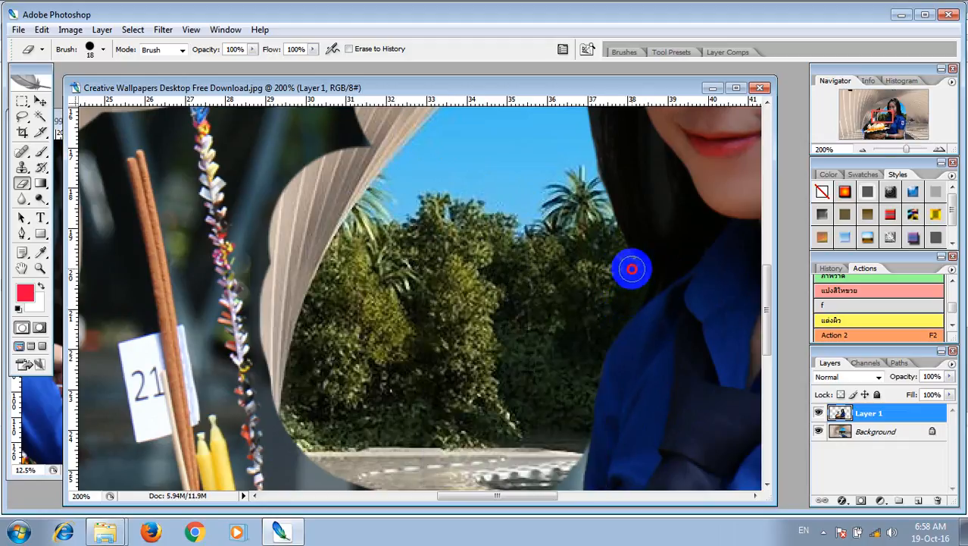
drag(561, 402, 569, 273)
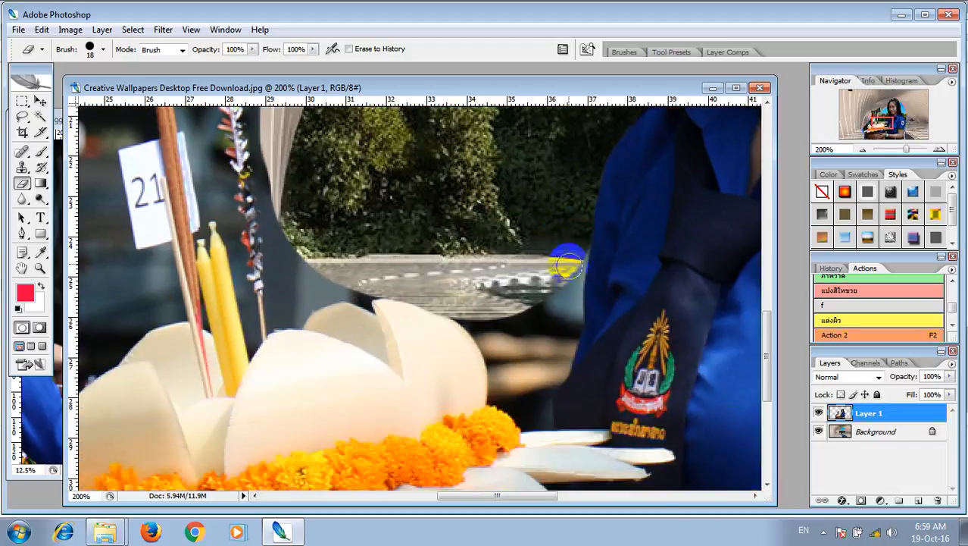
Select the grey background remnants beside the blue shirt with the Magic Wand and delete them.
click(40, 116)
click(532, 335)
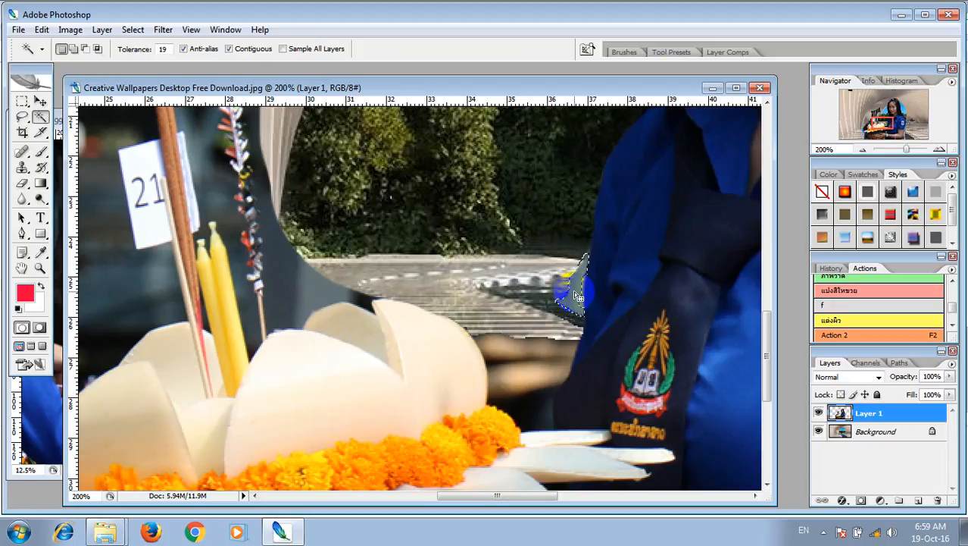
key(Delete)
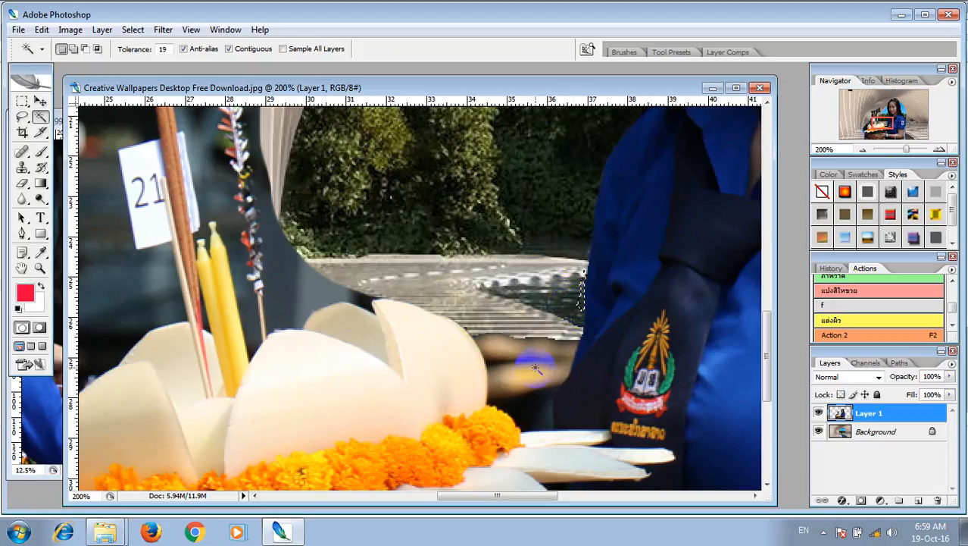
key(Delete)
Select the brown and dark background remnants between the white petals and the tie with the Magic Wand and delete them.
click(547, 356)
key(Delete)
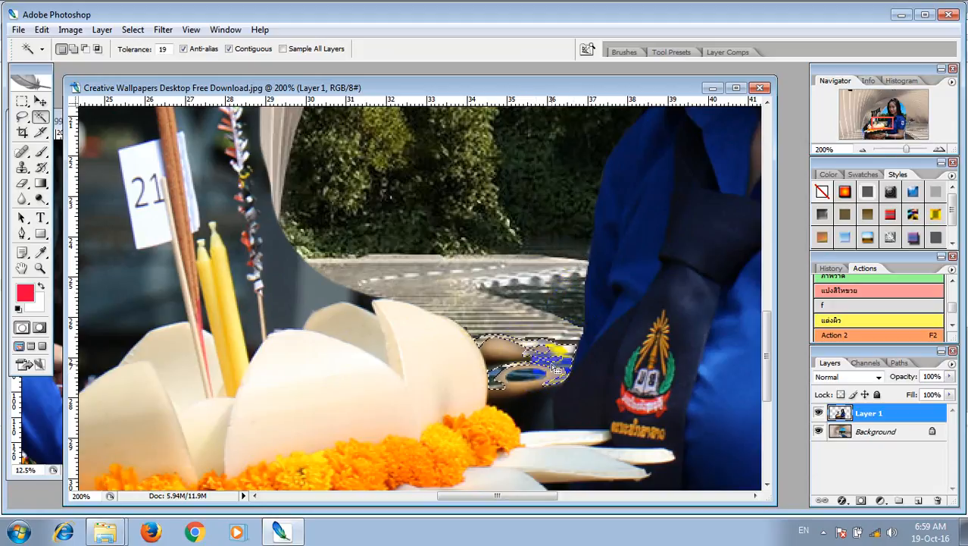
click(506, 342)
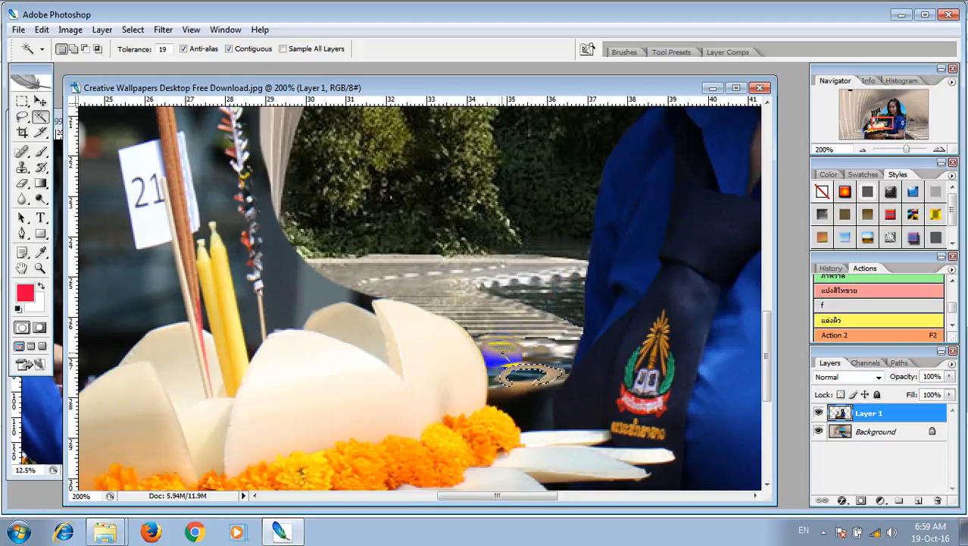
click(522, 385)
click(527, 406)
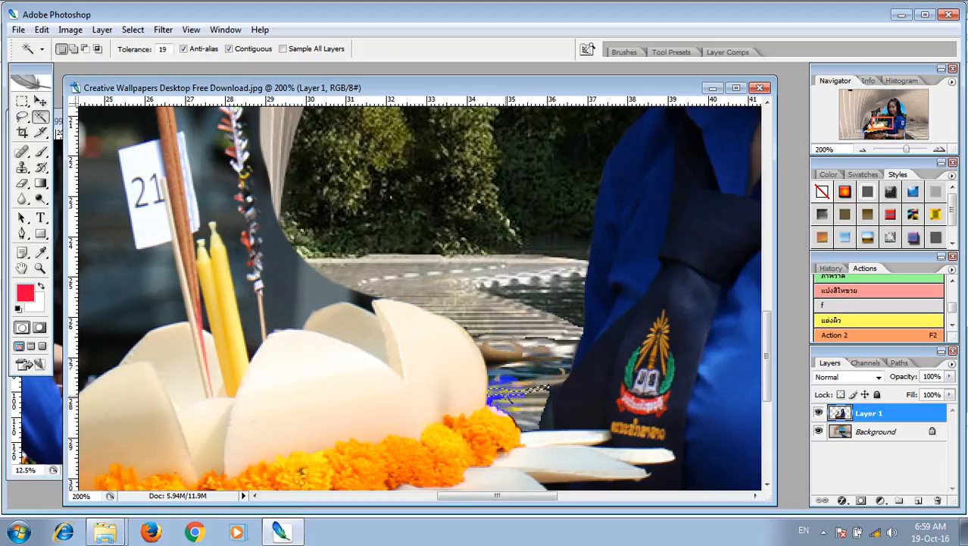
click(551, 422)
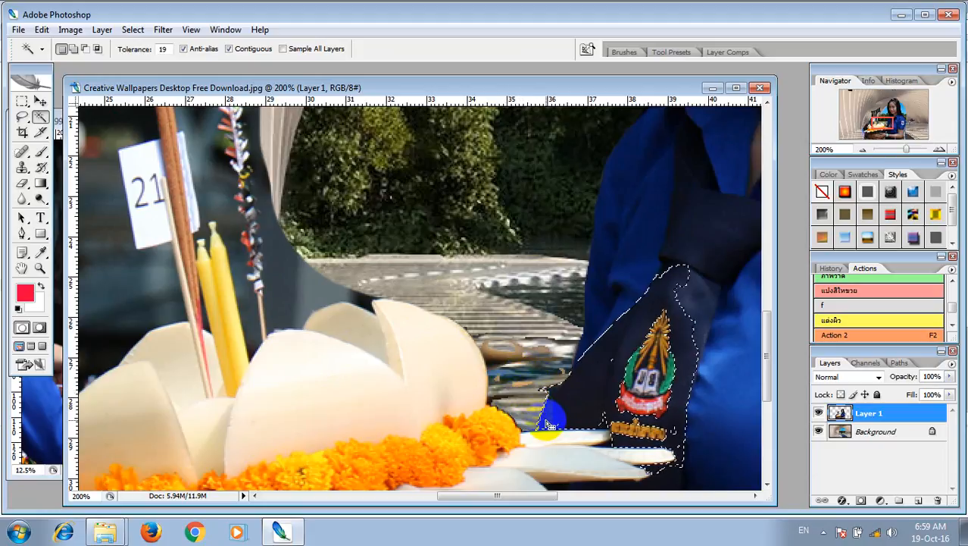
click(515, 361)
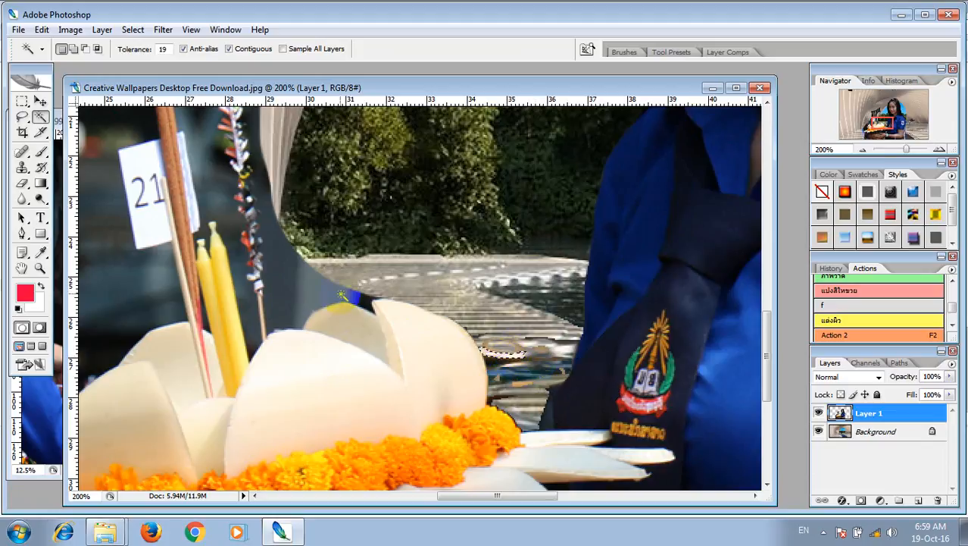
key(Delete)
Delete the grey and dark background between the white petals and the beaded stick, continuing up along the stick's edge.
click(280, 288)
key(Delete)
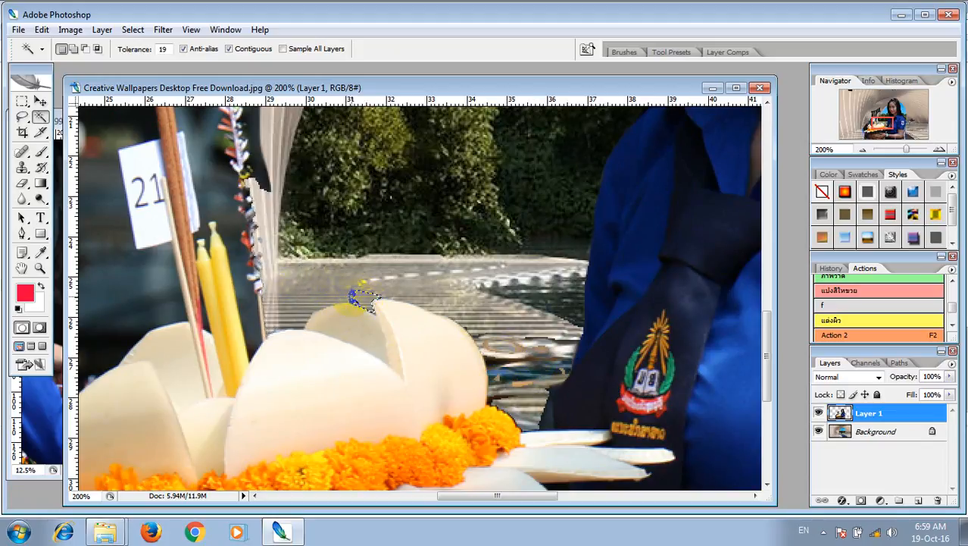
scroll(367, 298, up, 4)
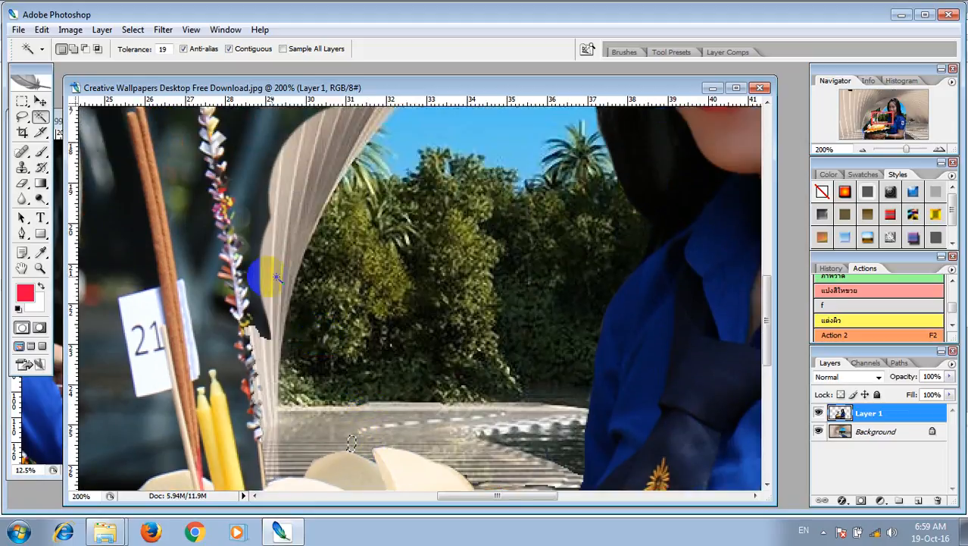
click(273, 173)
key(Delete)
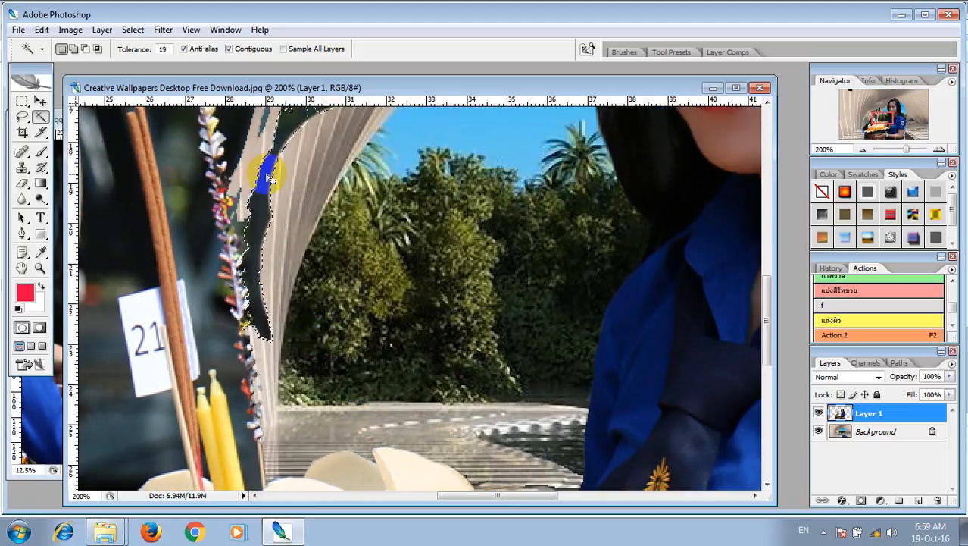
click(259, 182)
key(Delete)
click(260, 283)
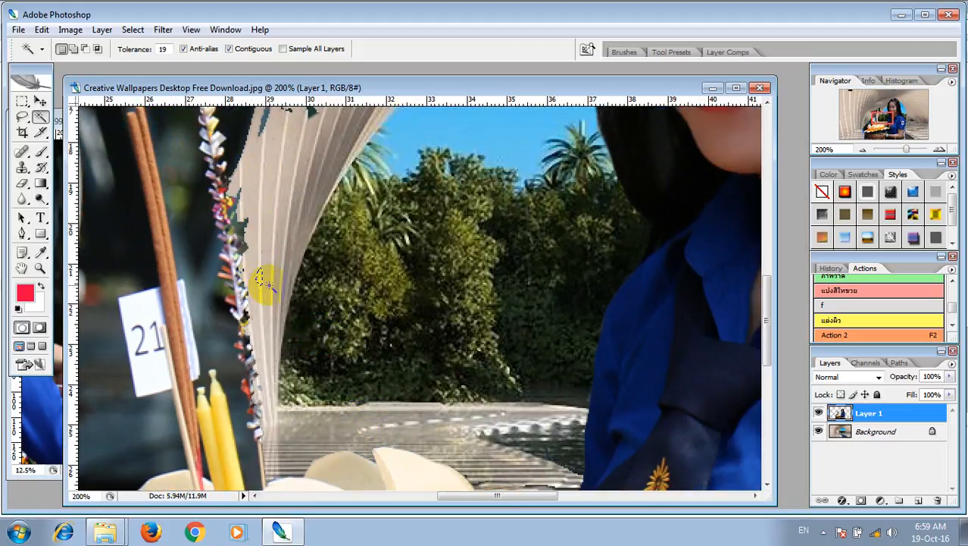
Delete the dark background patches around the tip of the beaded stick and across to the incense sticks.
scroll(273, 242, up, 3)
click(324, 184)
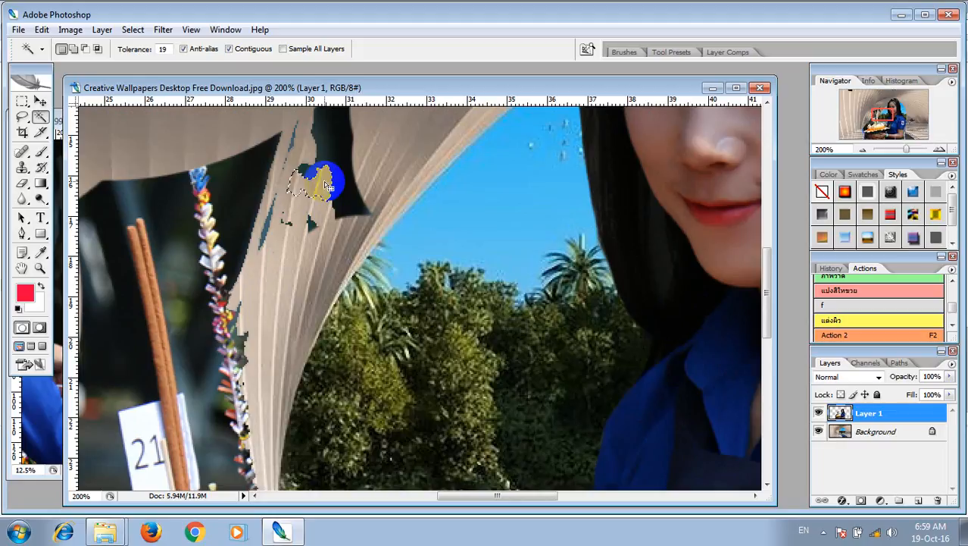
key(Delete)
click(256, 188)
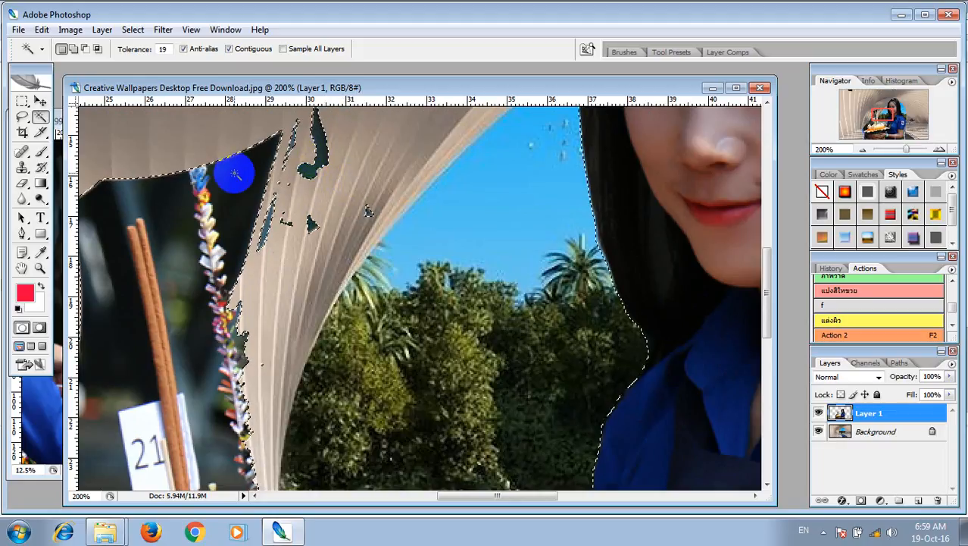
click(173, 205)
key(Delete)
Select the dark green and grey background between the incense sticks and the beaded stick and delete it.
click(175, 286)
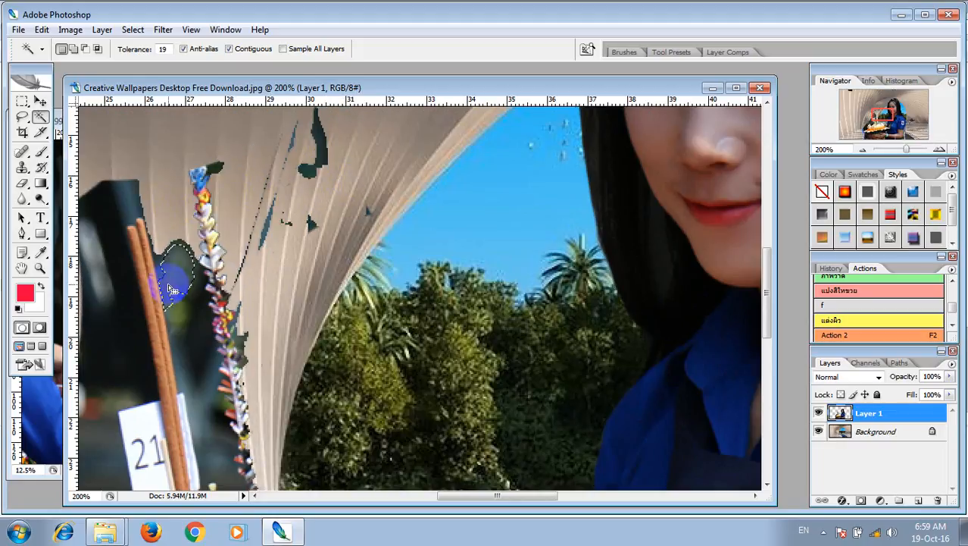
key(Delete)
click(188, 317)
key(Delete)
click(174, 326)
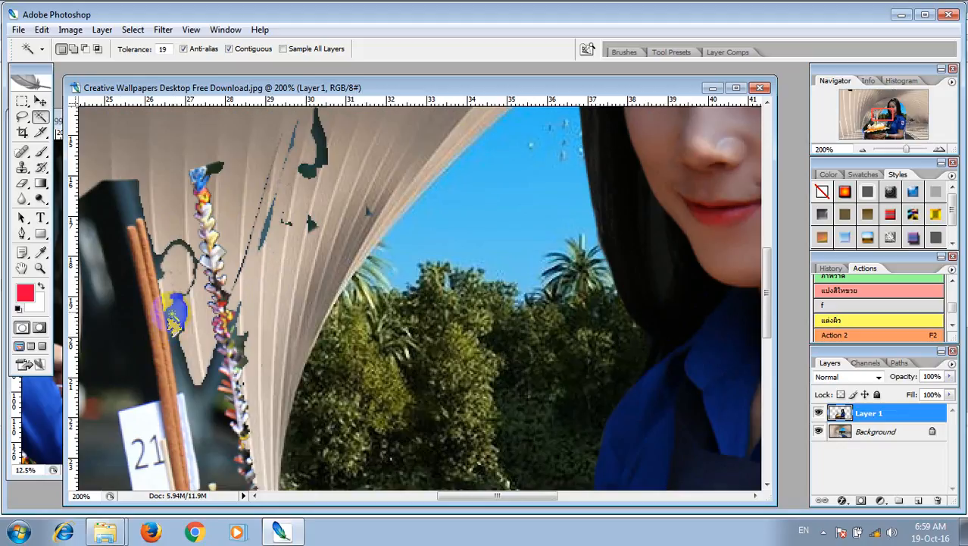
Delete the dark background on the outer side of the incense sticks and the thin slivers around their tips.
click(118, 247)
key(Delete)
click(133, 199)
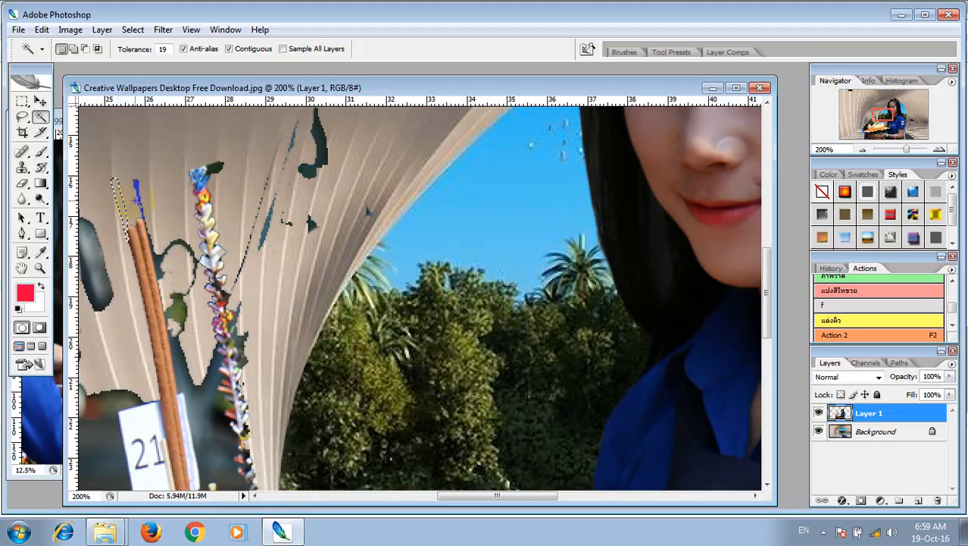
click(136, 200)
click(136, 194)
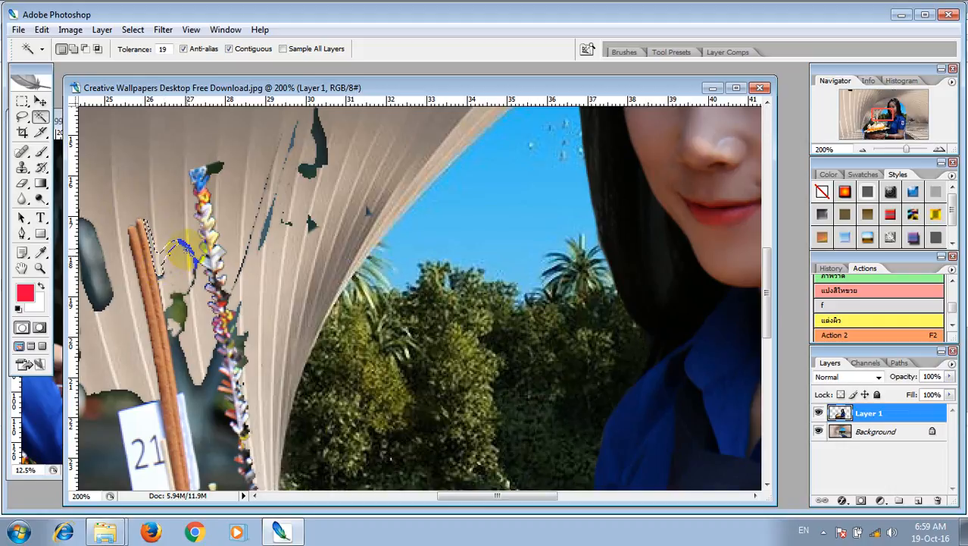
Delete the curved and green remnants left between the incense sticks and the beaded stick, down toward the number card.
click(184, 248)
click(177, 302)
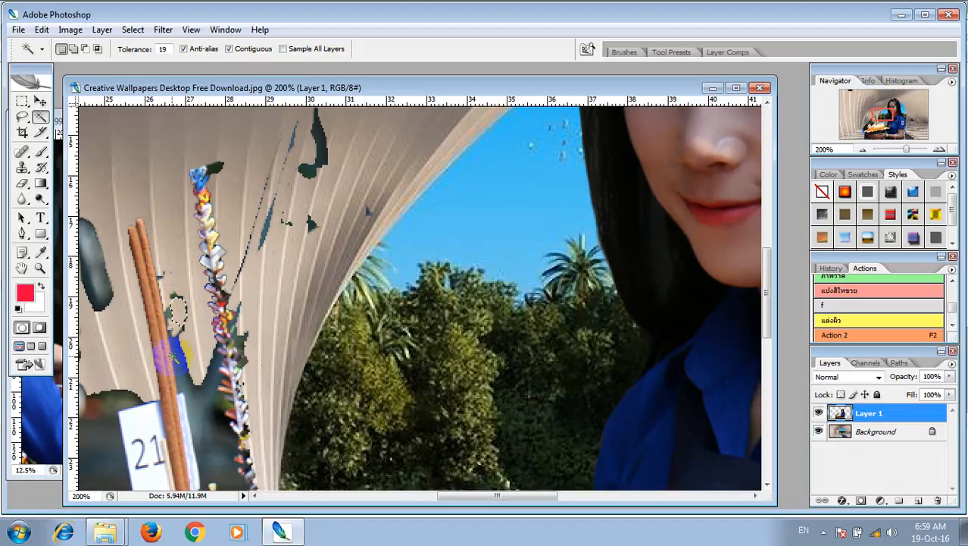
click(173, 356)
key(Delete)
Delete the remnants between the number card and beaded stick, plus the stray dark fragments over the striped arch.
click(195, 423)
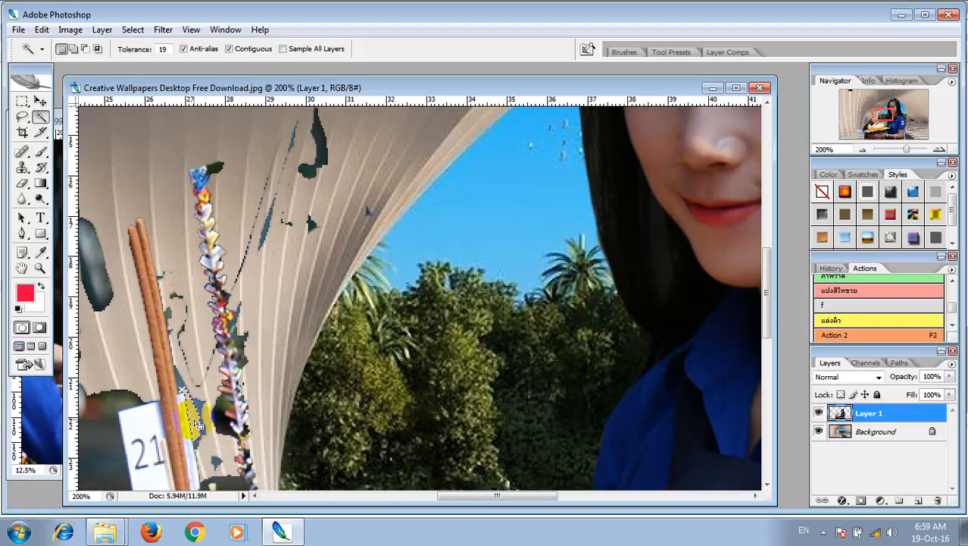
click(223, 409)
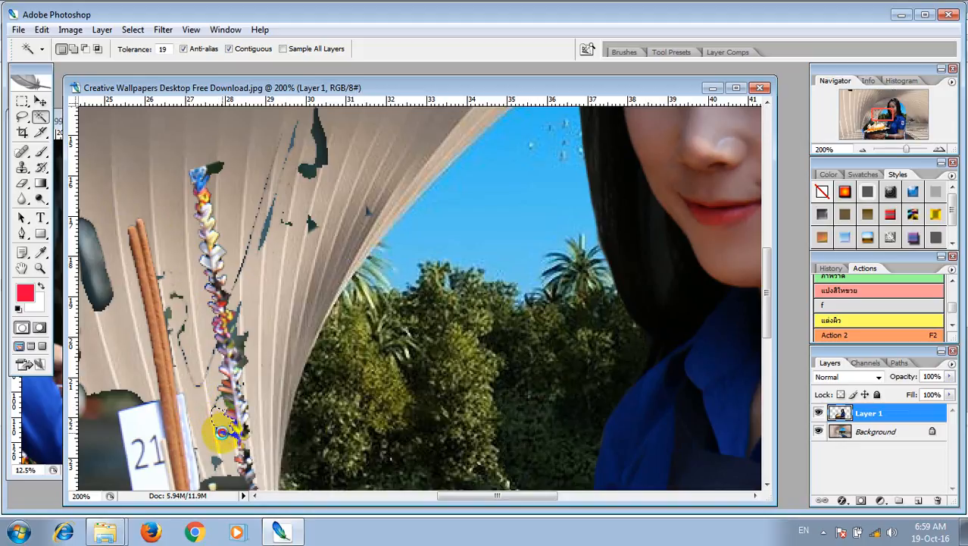
click(218, 391)
click(225, 403)
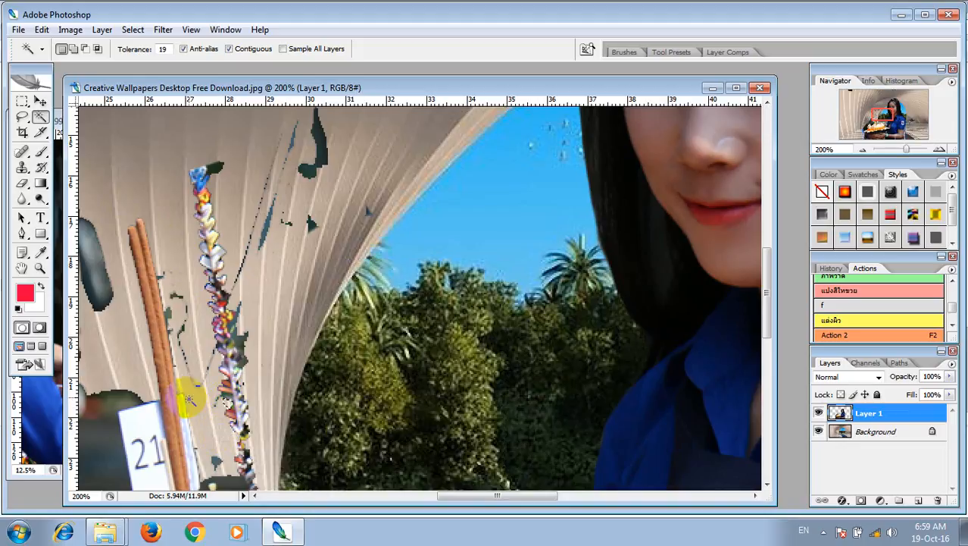
click(322, 176)
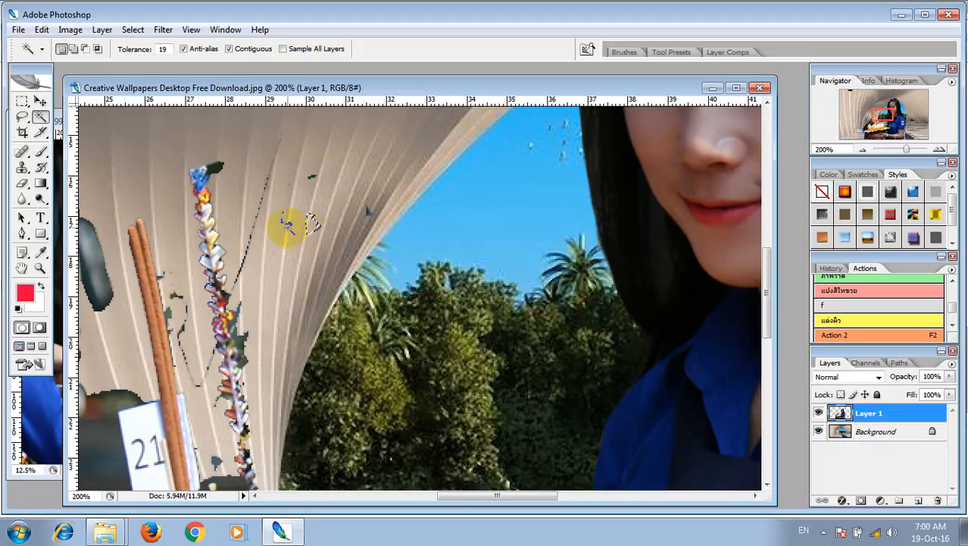
click(287, 225)
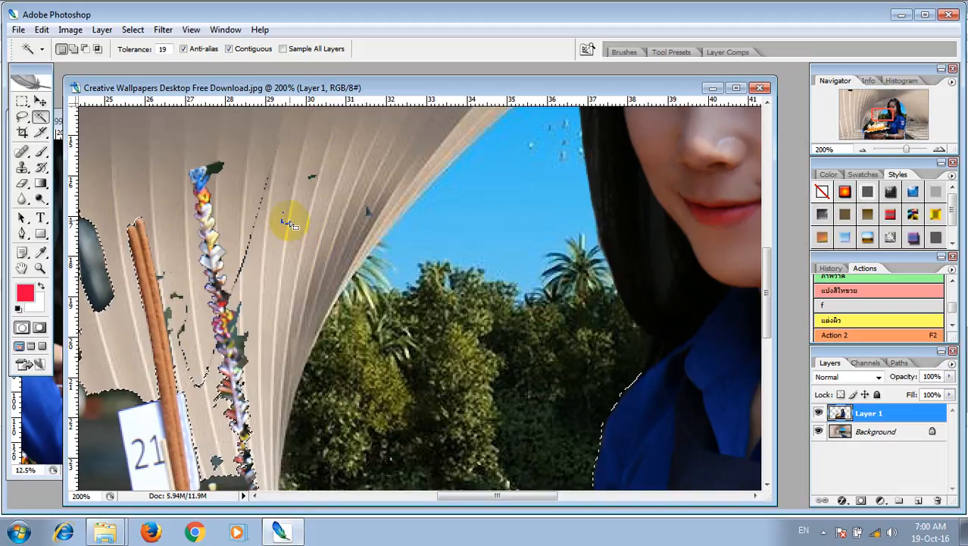
Delete the dark and grey background patches on the outer side of the incense sticks and number card.
scroll(291, 224, down, 2)
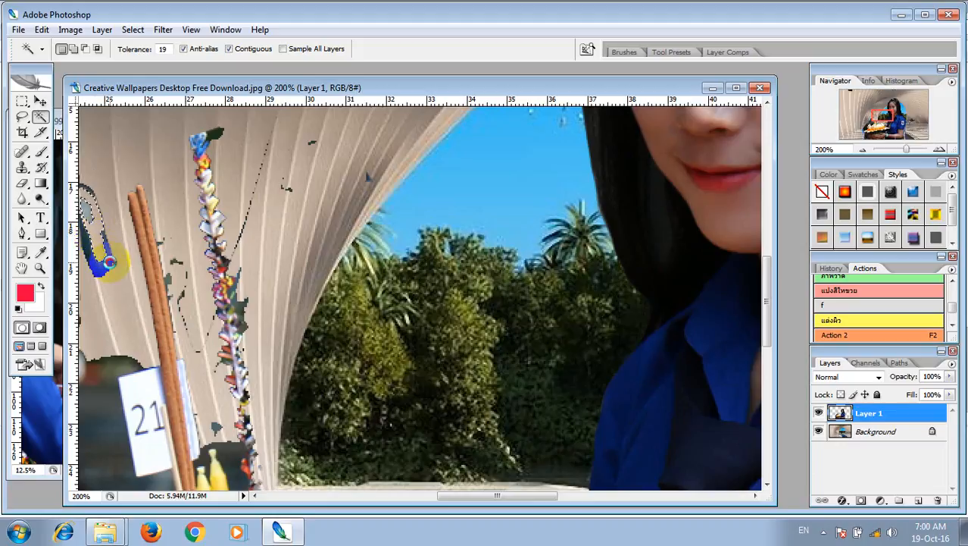
click(106, 392)
key(Delete)
click(112, 450)
key(Delete)
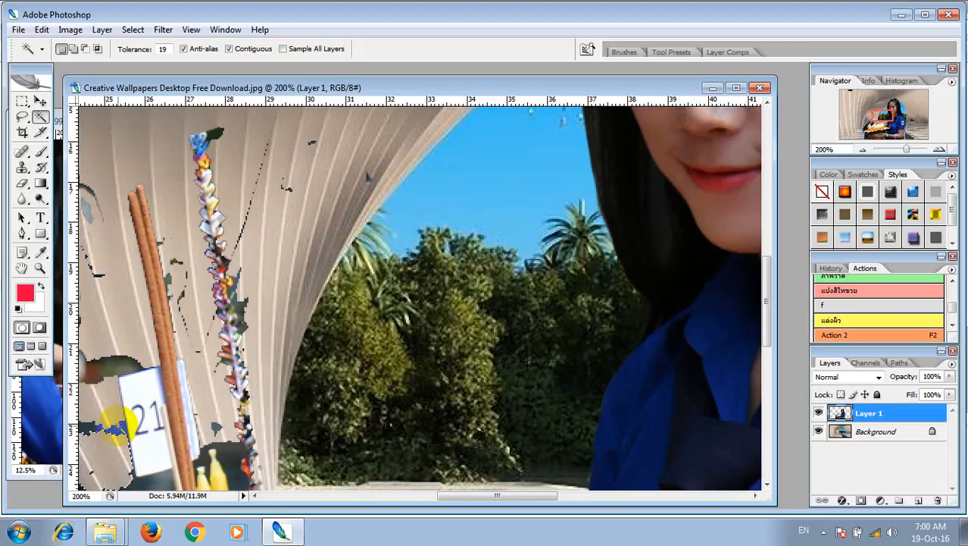
key(Delete)
click(124, 376)
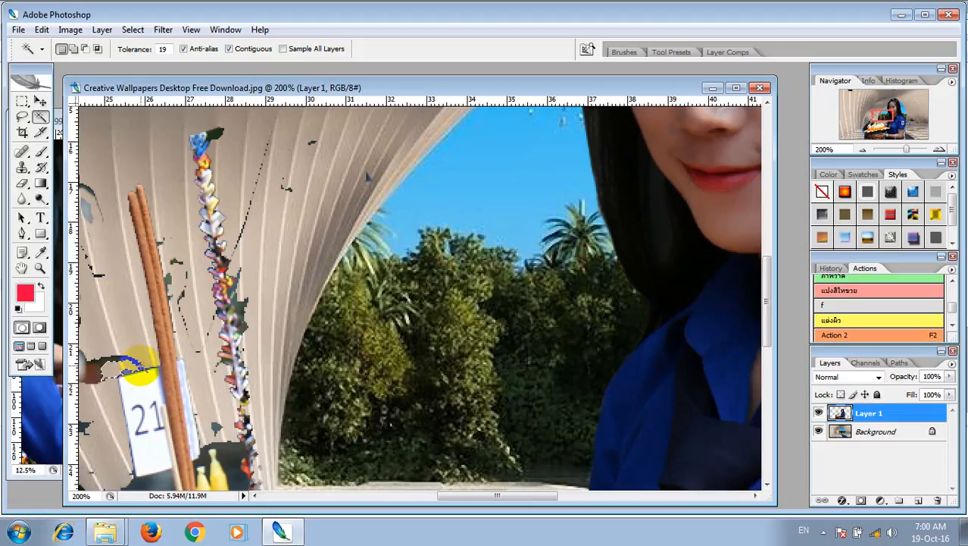
Select the dark background below the number card and above the outer white petals and delete it.
scroll(140, 364, down, 10)
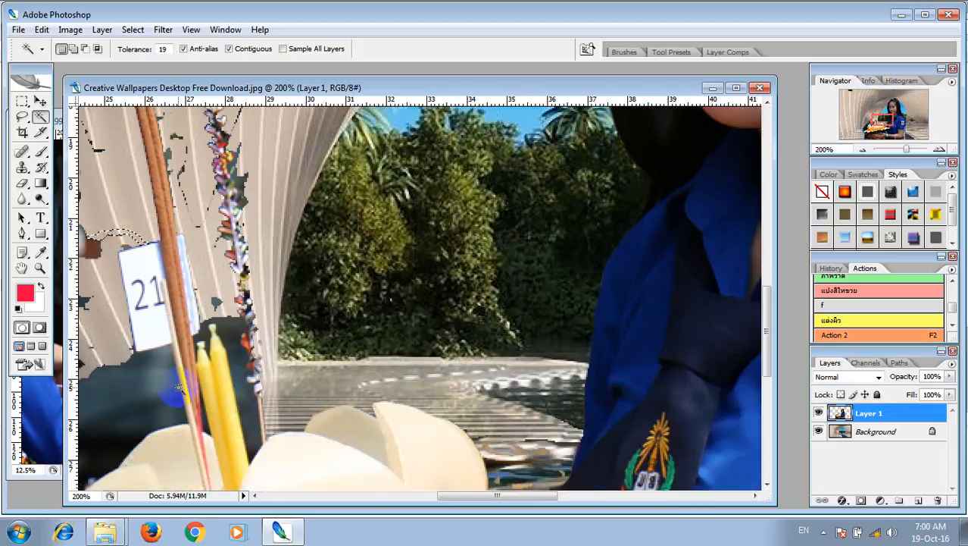
click(131, 339)
click(157, 327)
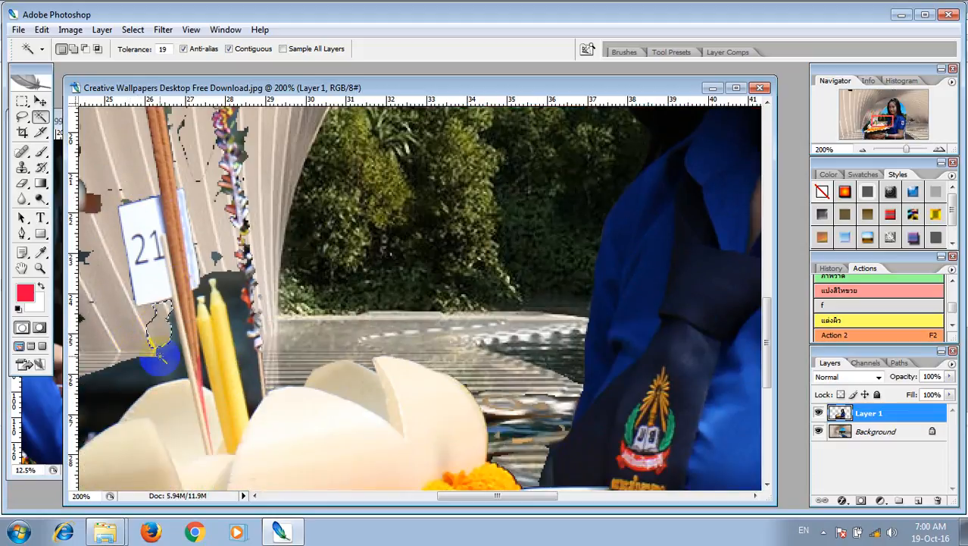
key(Delete)
click(121, 377)
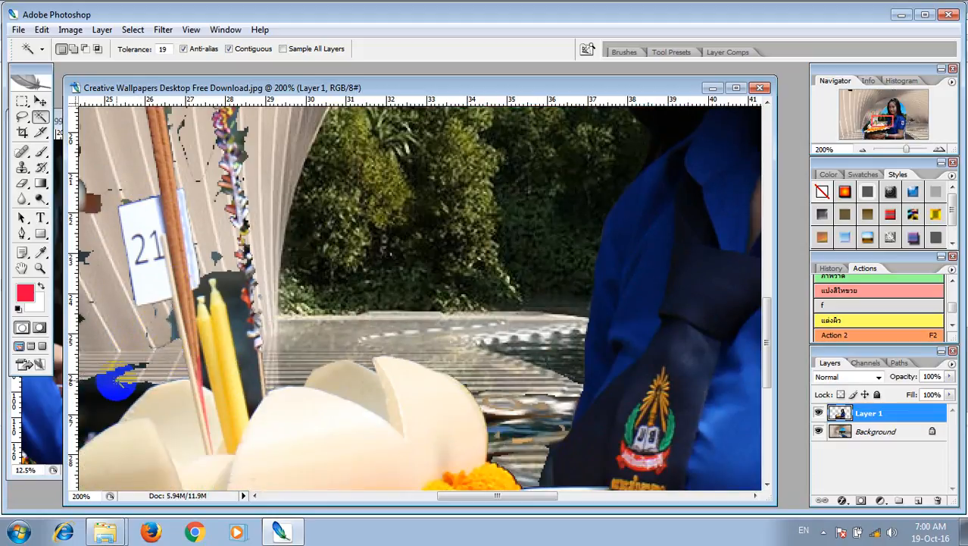
key(Delete)
click(110, 404)
key(Delete)
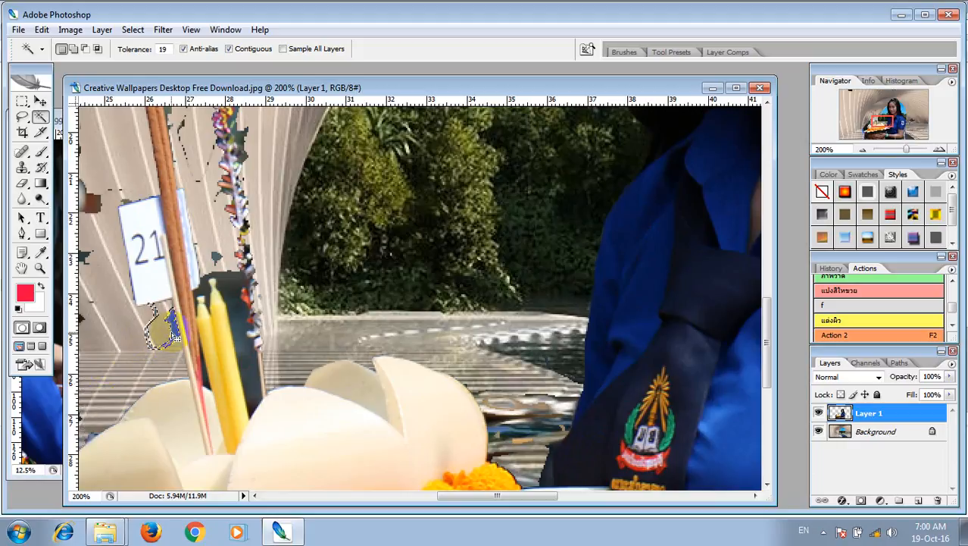
Delete the dark background around the yellow candles, between them and the beaded stick.
click(238, 306)
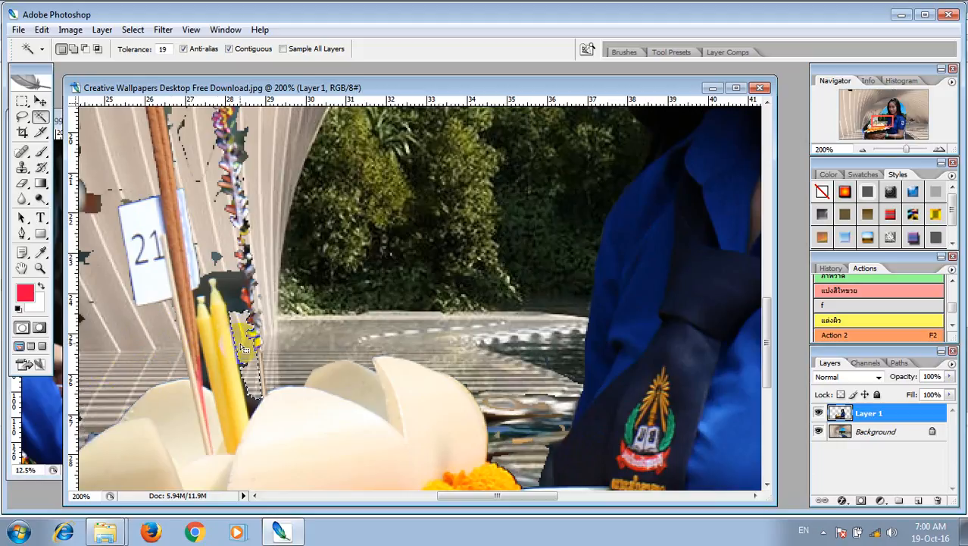
click(225, 295)
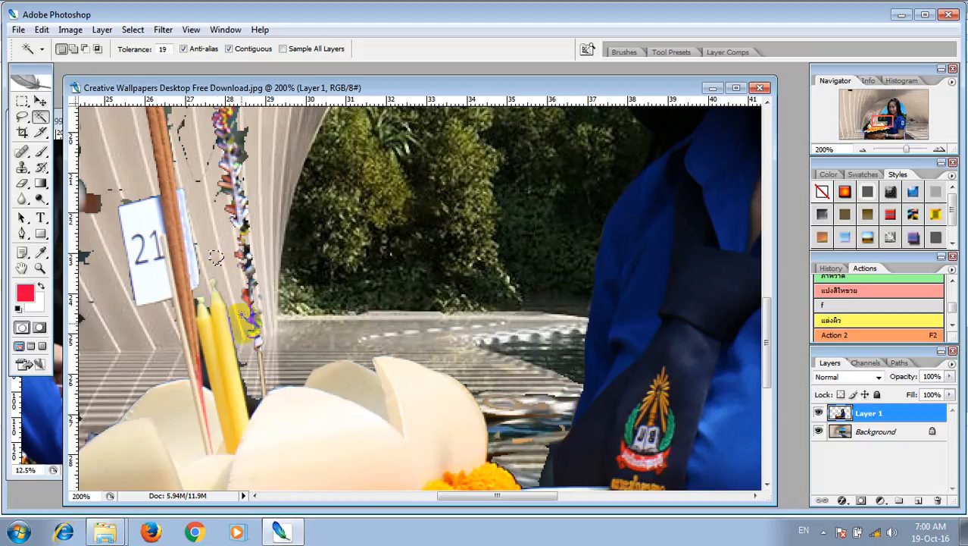
click(250, 405)
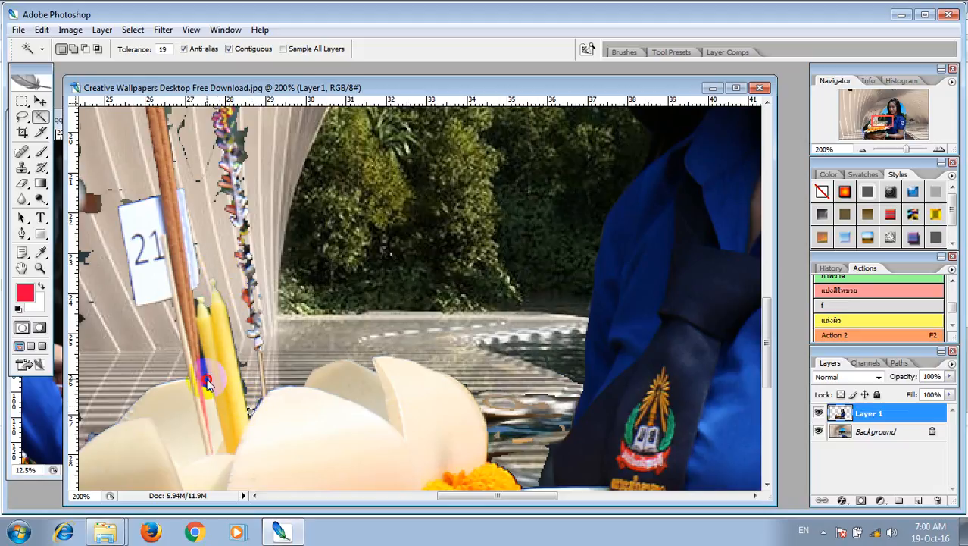
Try to delete the dark area beneath the flower petals, above the hand and basket, using a Magic Wand selection.
scroll(210, 391, down, 5)
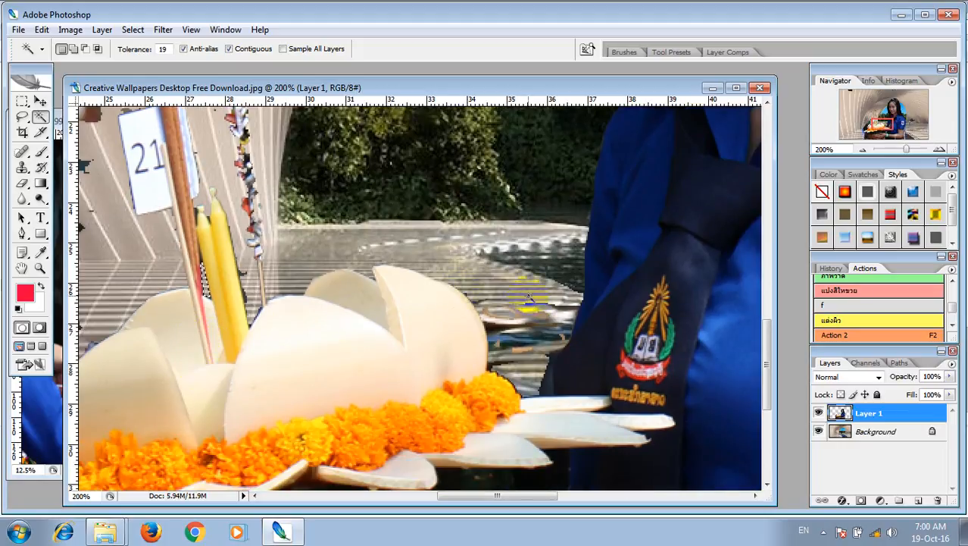
scroll(528, 319, down, 4)
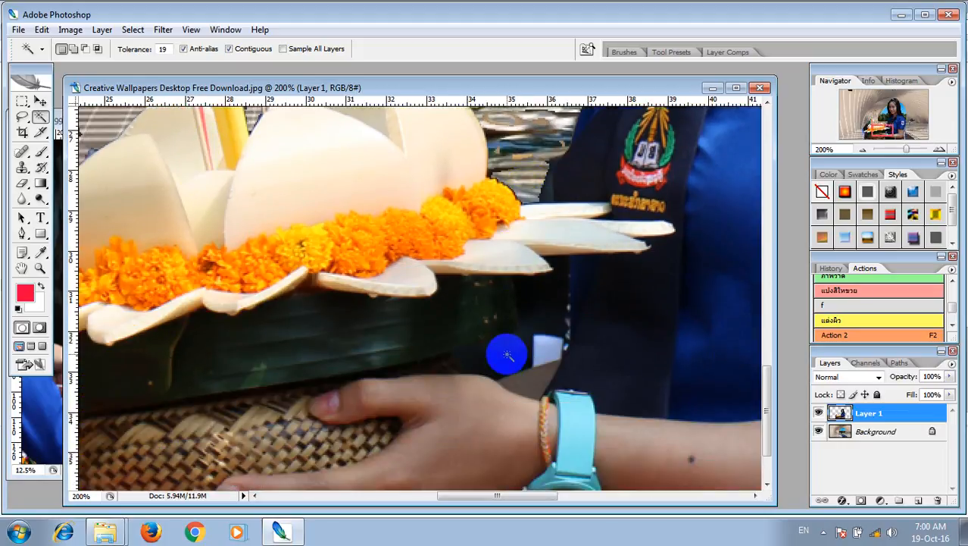
click(507, 353)
key(Delete)
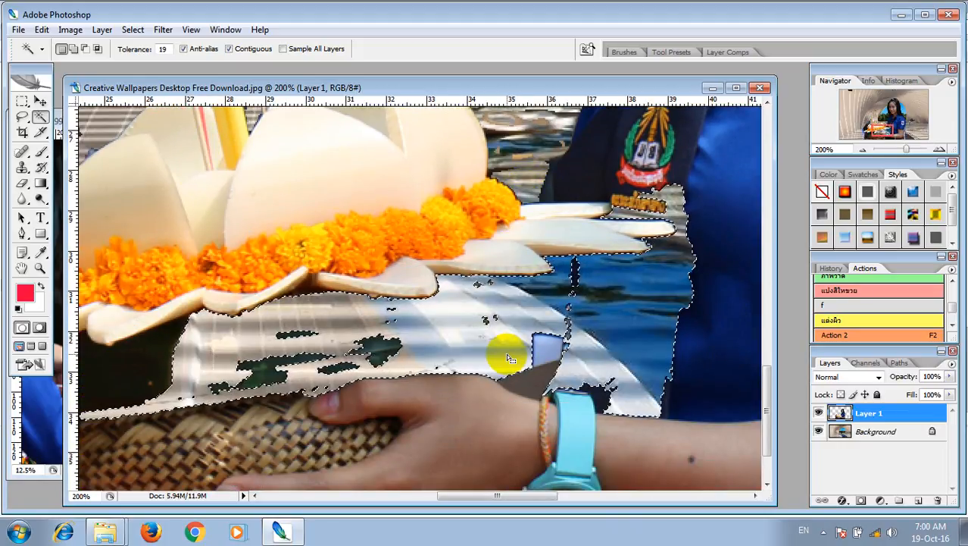
key(ctrl+z)
scroll(508, 344, down, 3)
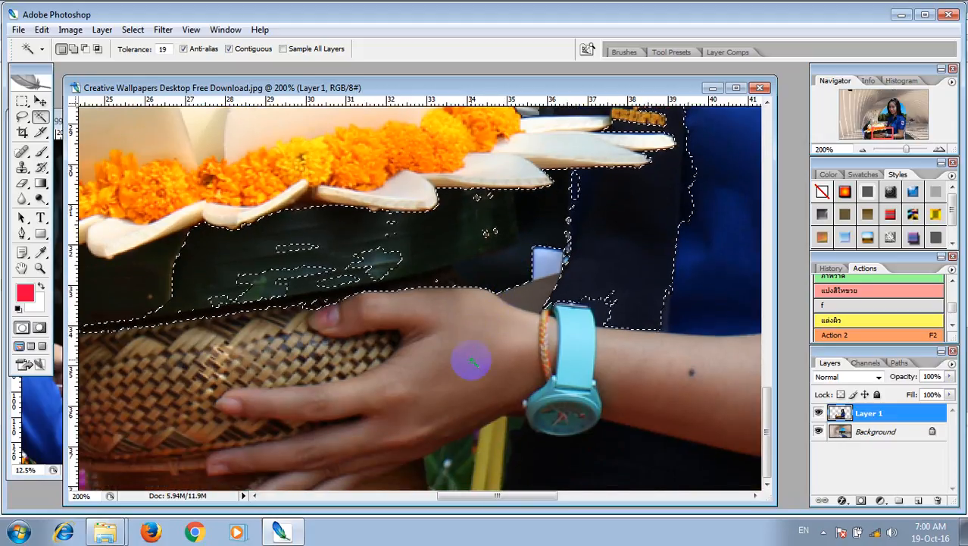
Erase the blue and dark background on the outer side of the lowest petals and basket with a 65 px Eraser.
drag(476, 496, 392, 481)
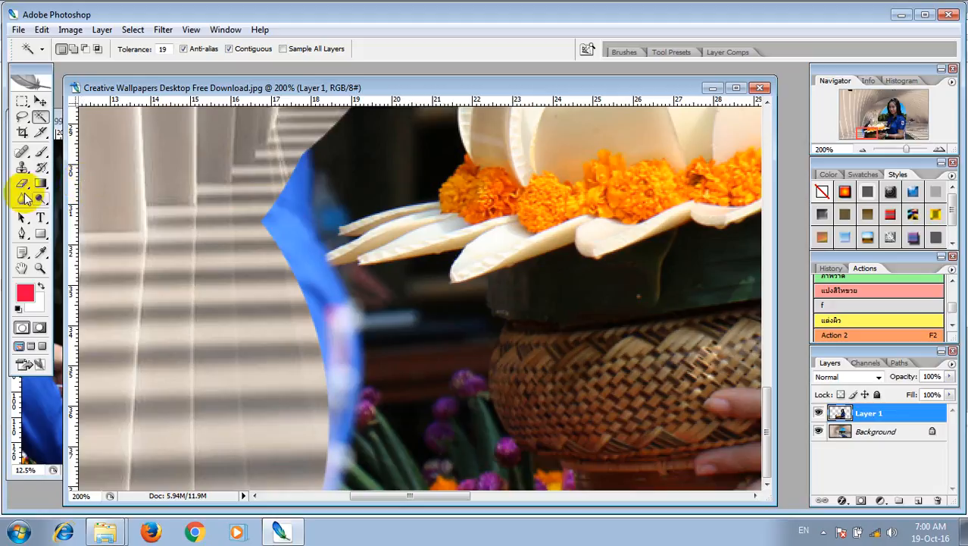
click(21, 184)
right_click(302, 191)
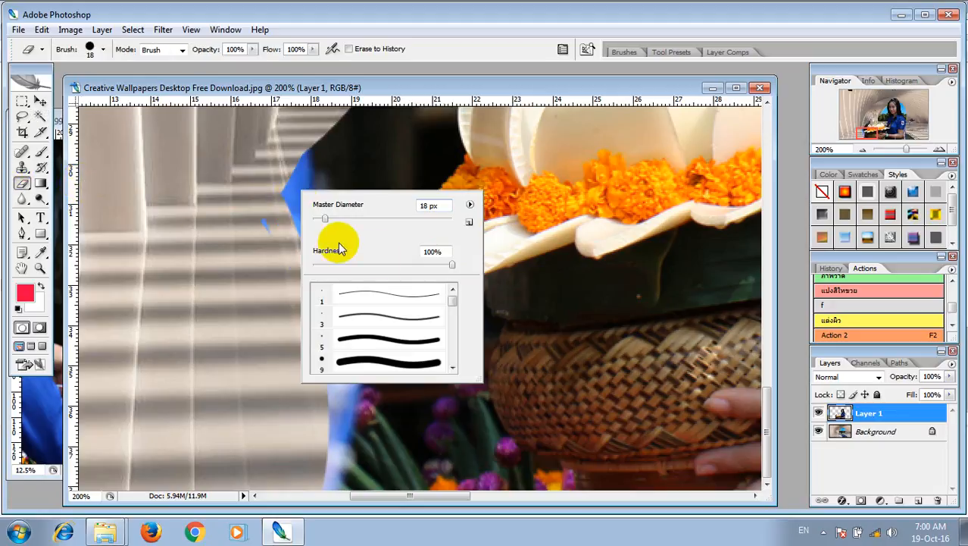
click(358, 220)
mouse_move(300, 180)
mouse_down()
mouse_move(294, 224)
mouse_move(274, 237)
mouse_move(313, 338)
mouse_move(403, 326)
mouse_move(363, 346)
mouse_move(307, 340)
mouse_move(304, 284)
mouse_move(271, 342)
mouse_move(349, 422)
mouse_move(317, 382)
mouse_move(292, 458)
mouse_move(291, 406)
mouse_move(310, 388)
mouse_move(369, 371)
mouse_move(385, 422)
mouse_move(394, 396)
mouse_move(458, 482)
mouse_move(478, 471)
mouse_move(452, 448)
mouse_move(422, 354)
mouse_move(334, 522)
mouse_move(338, 393)
mouse_move(354, 322)
mouse_move(396, 317)
mouse_move(431, 343)
mouse_move(411, 319)
mouse_move(429, 331)
mouse_move(466, 458)
mouse_up()
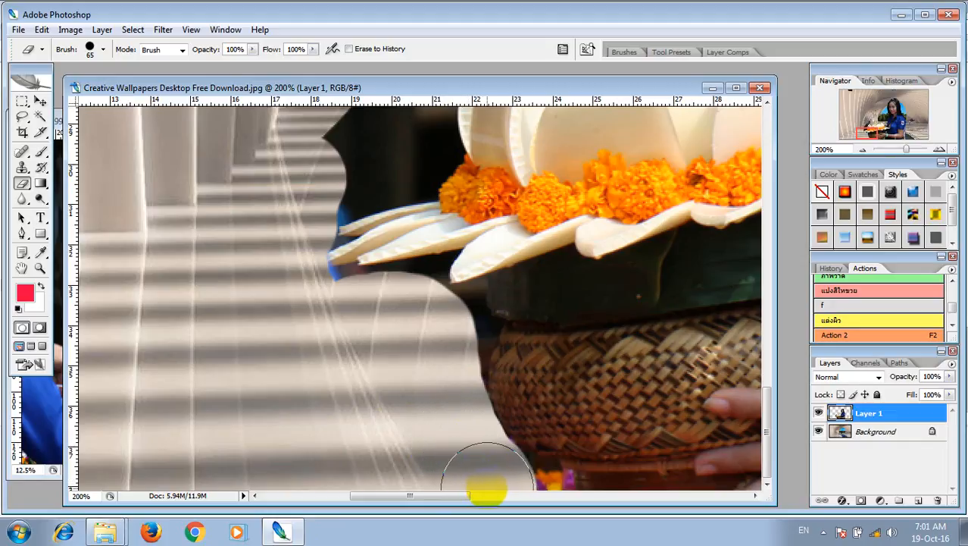
Erase the beaded garland and leftover background along the outer edge of the woman's elbow, upper arm and sleeve hem.
click(493, 495)
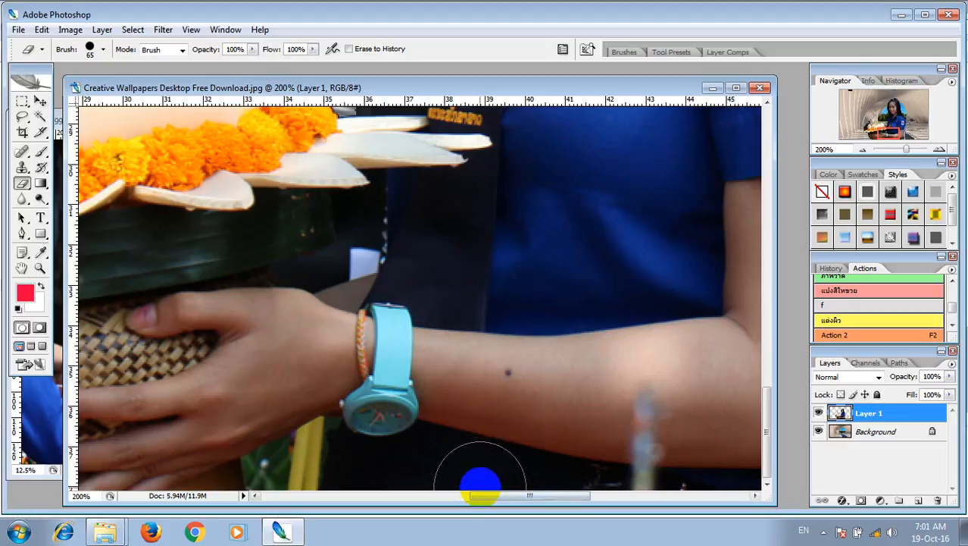
drag(487, 498, 573, 506)
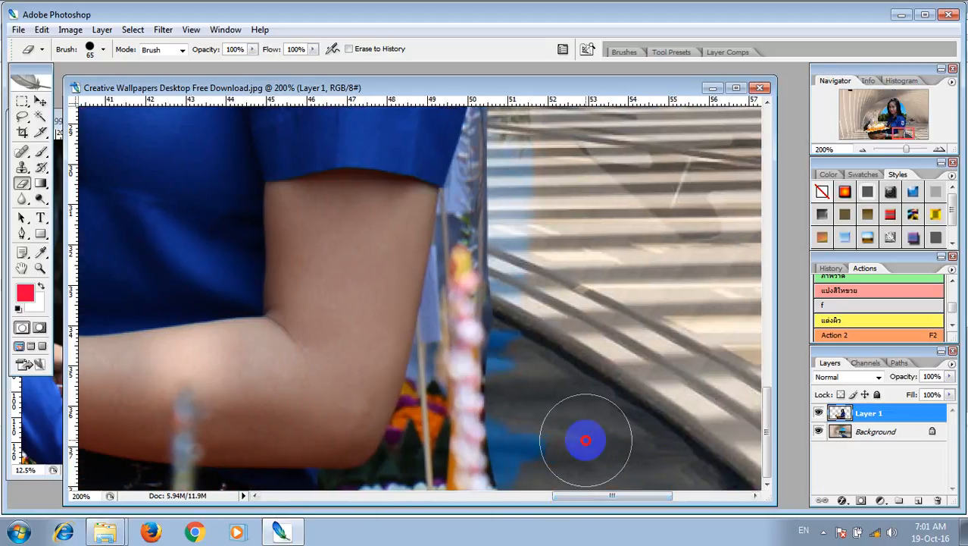
mouse_move(531, 404)
mouse_down()
mouse_move(515, 391)
mouse_move(502, 417)
mouse_move(485, 374)
mouse_move(502, 493)
mouse_move(502, 462)
mouse_up()
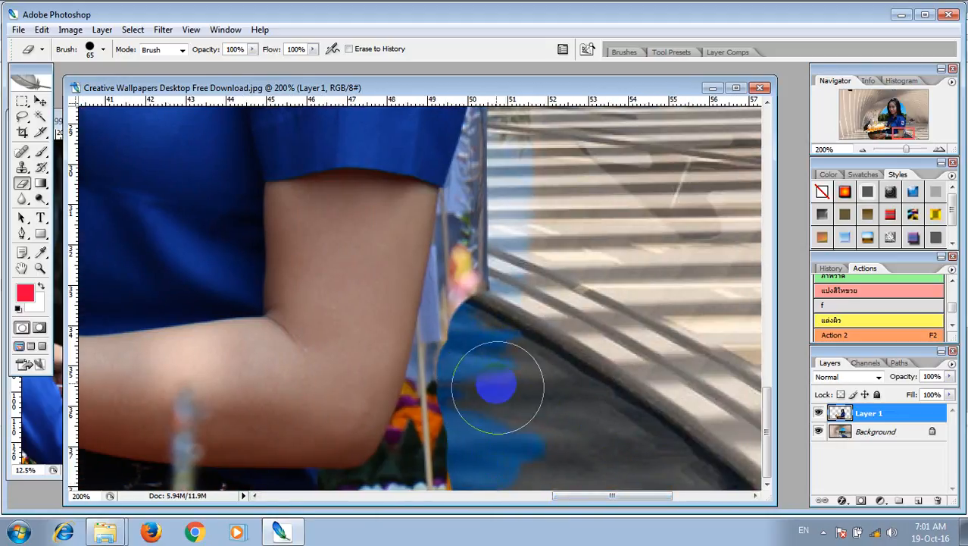
scroll(489, 375, up, 1)
mouse_move(482, 357)
mouse_down()
mouse_move(484, 268)
mouse_move(497, 329)
mouse_move(484, 282)
mouse_move(492, 415)
mouse_move(466, 322)
mouse_move(481, 325)
mouse_move(482, 246)
mouse_move(472, 315)
mouse_move(487, 361)
mouse_move(473, 292)
mouse_move(485, 220)
mouse_up()
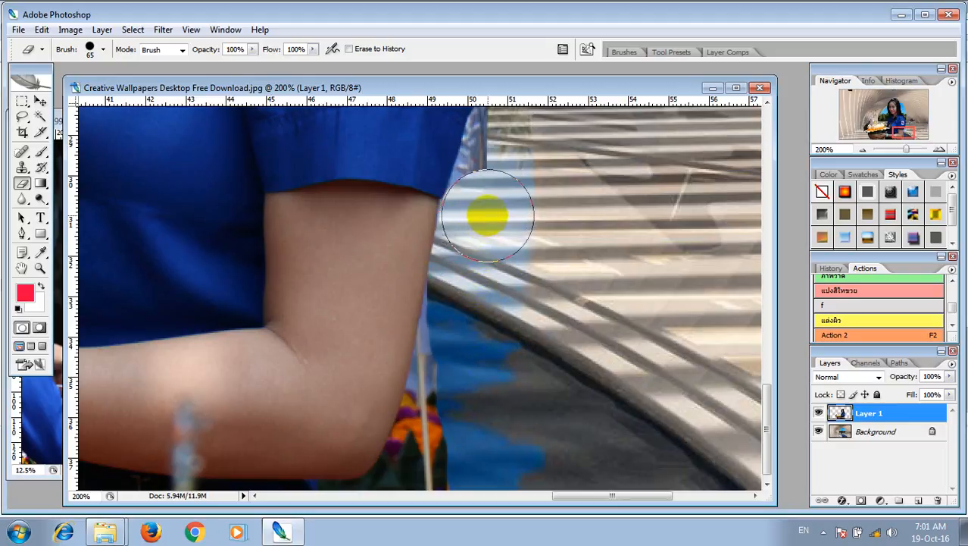
scroll(488, 216, up, 2)
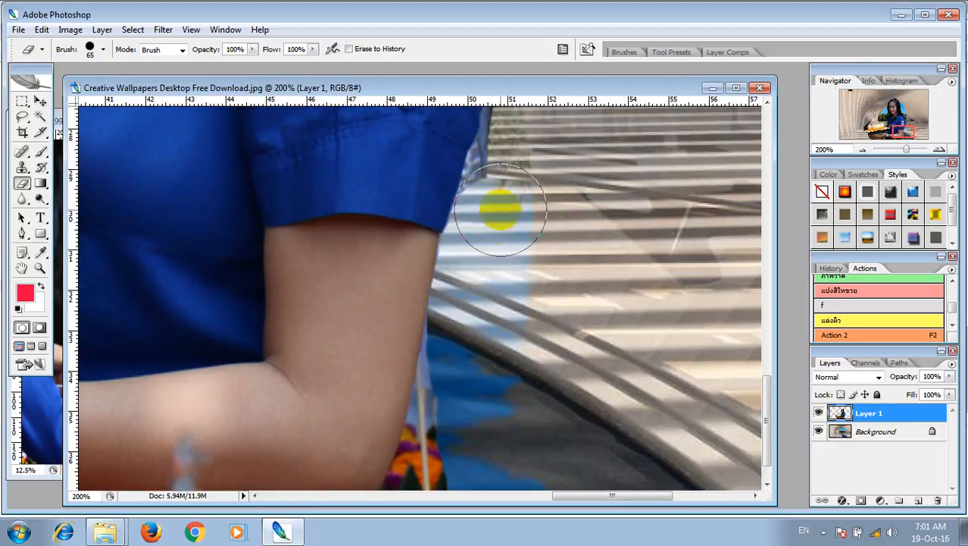
drag(502, 210, 519, 151)
Erase the leftover background fringe along the outer edge of the sleeve and shoulder beside the JPRL badge.
scroll(519, 151, up, 6)
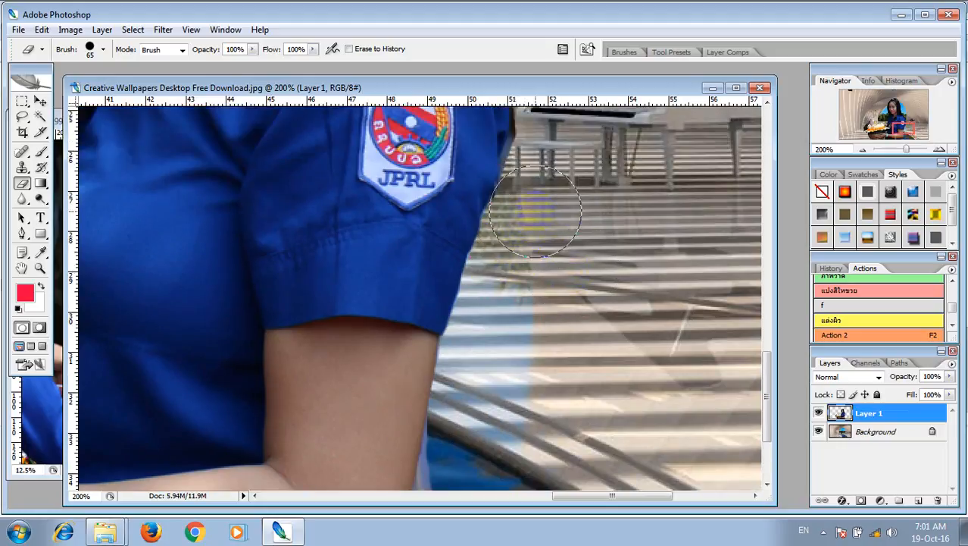
click(545, 187)
scroll(546, 185, up, 8)
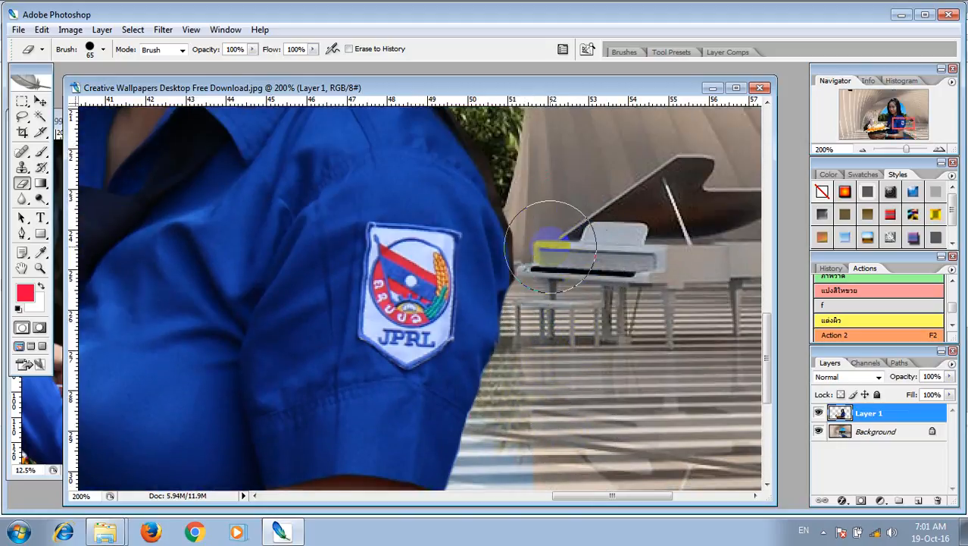
drag(550, 244, 559, 269)
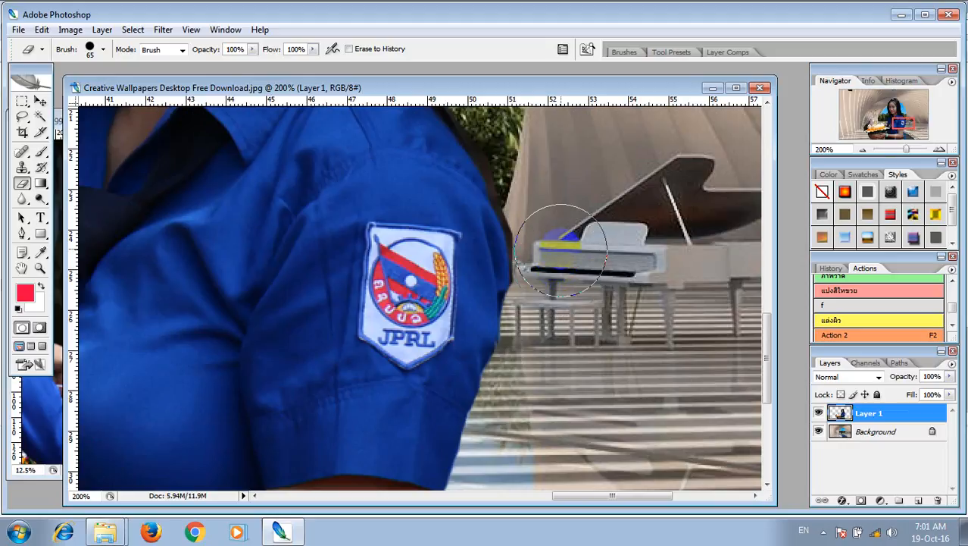
mouse_move(559, 233)
mouse_down()
mouse_move(566, 163)
mouse_move(516, 135)
mouse_move(549, 218)
mouse_up()
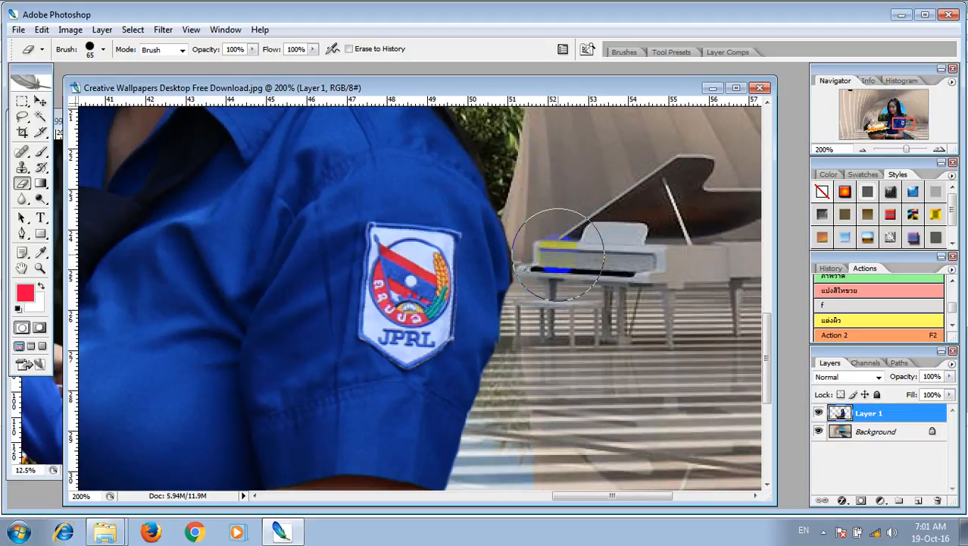
drag(559, 253, 541, 320)
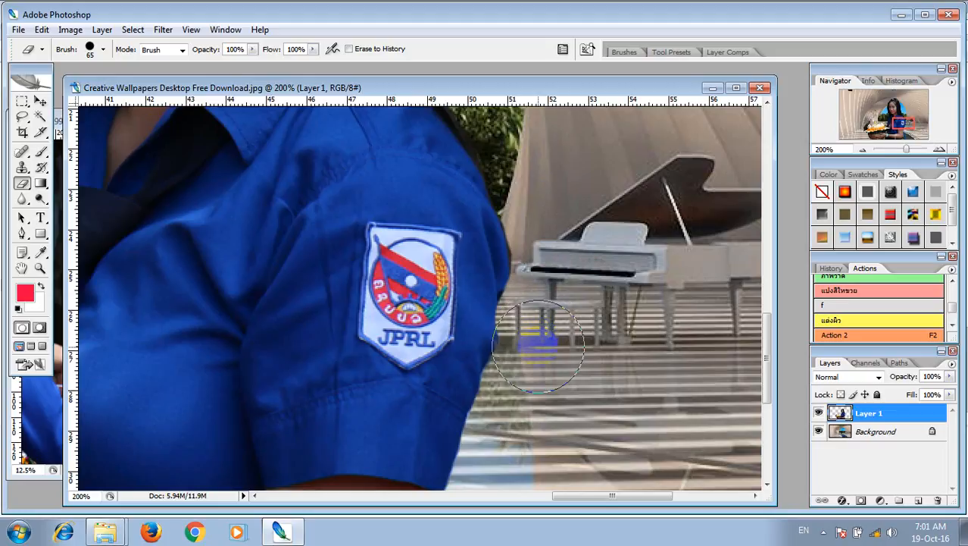
scroll(535, 341, up, 3)
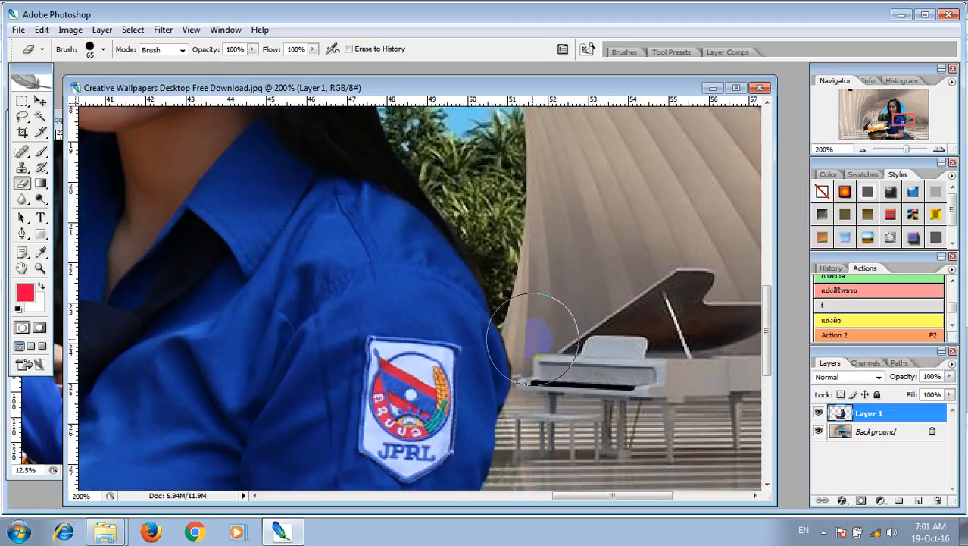
drag(551, 351, 547, 422)
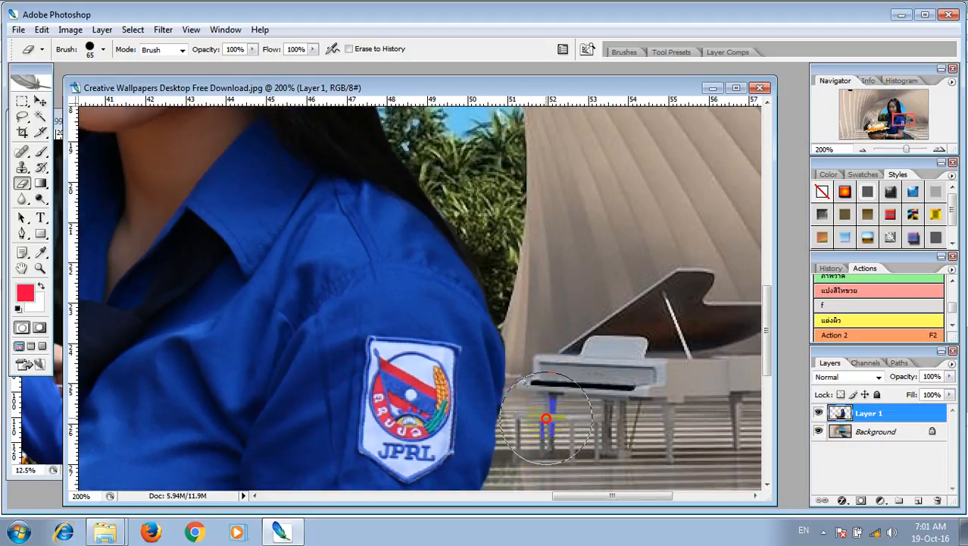
drag(554, 366, 550, 332)
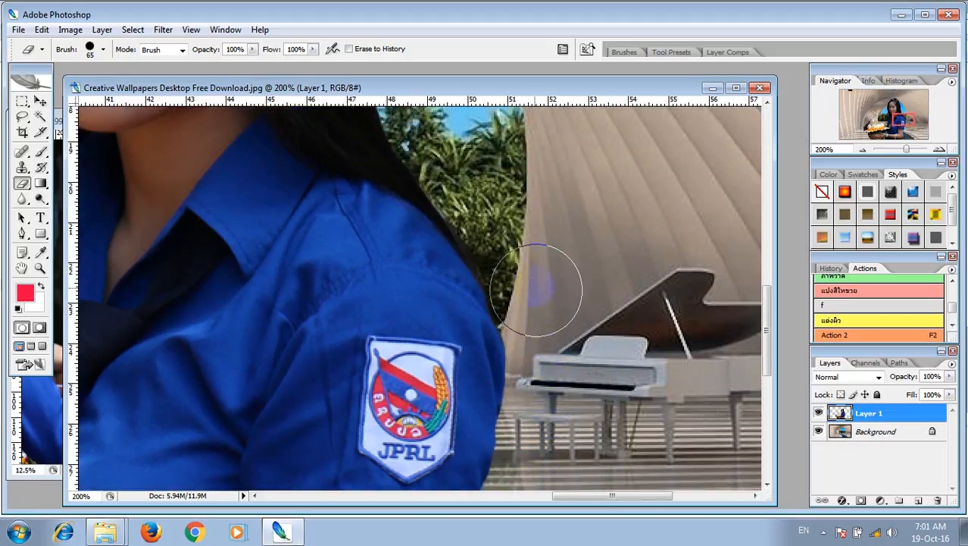
mouse_move(537, 289)
mouse_down()
mouse_move(512, 265)
mouse_move(475, 183)
mouse_up()
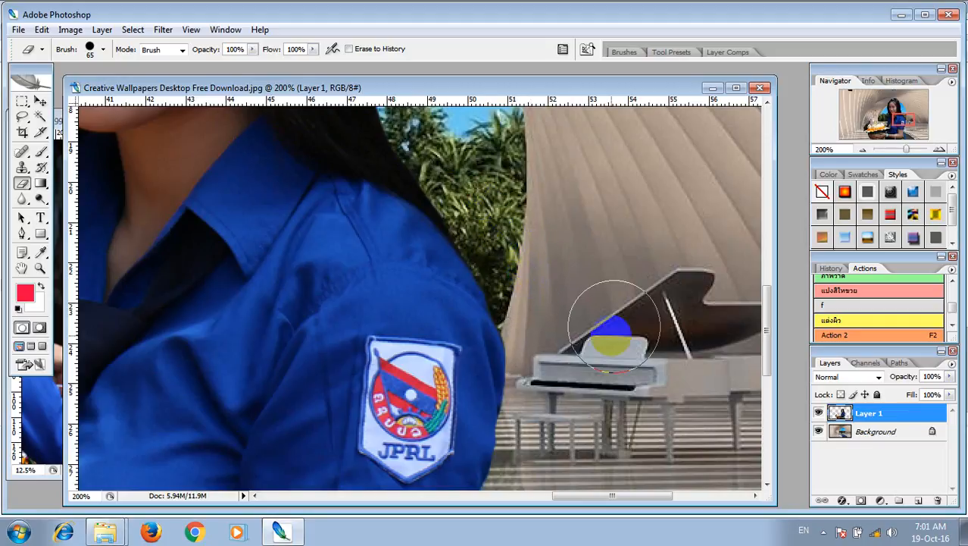
Erase the dark specks beside the number card and the dark background patch next to the outermost upright petals.
drag(573, 498, 417, 500)
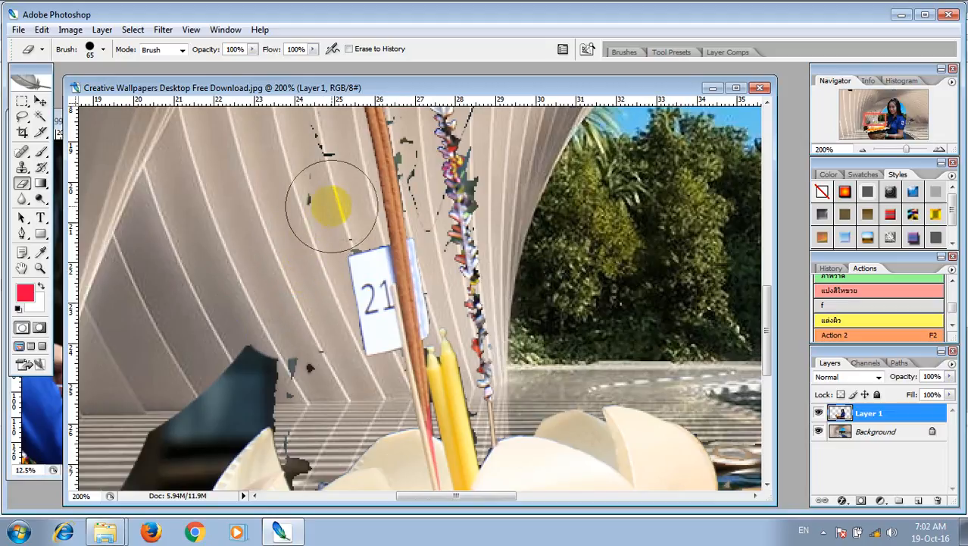
mouse_move(336, 206)
mouse_down()
mouse_move(313, 153)
mouse_move(271, 212)
mouse_move(288, 379)
mouse_up()
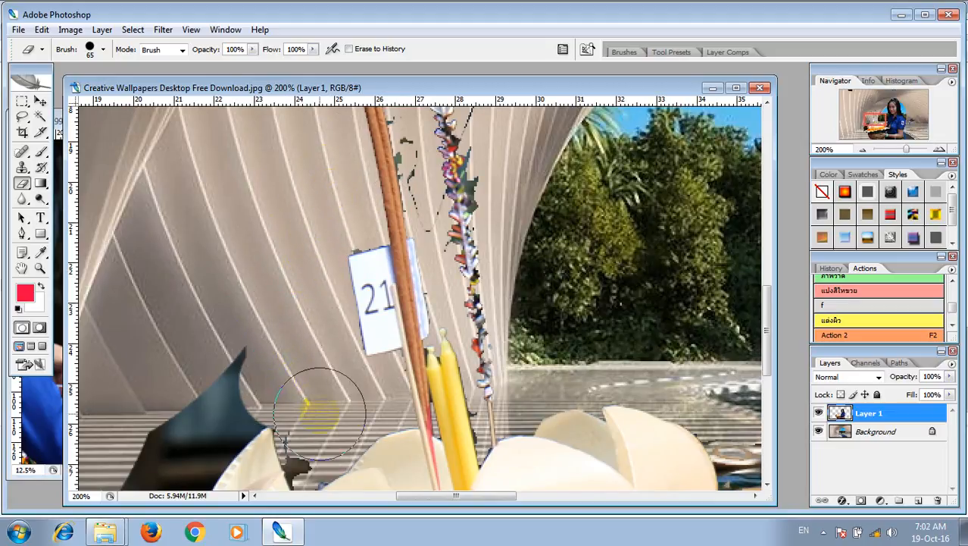
mouse_move(320, 417)
mouse_down()
mouse_move(243, 350)
mouse_move(240, 386)
mouse_move(228, 394)
mouse_move(206, 385)
mouse_move(216, 405)
mouse_move(187, 441)
mouse_up()
scroll(186, 379, down, 5)
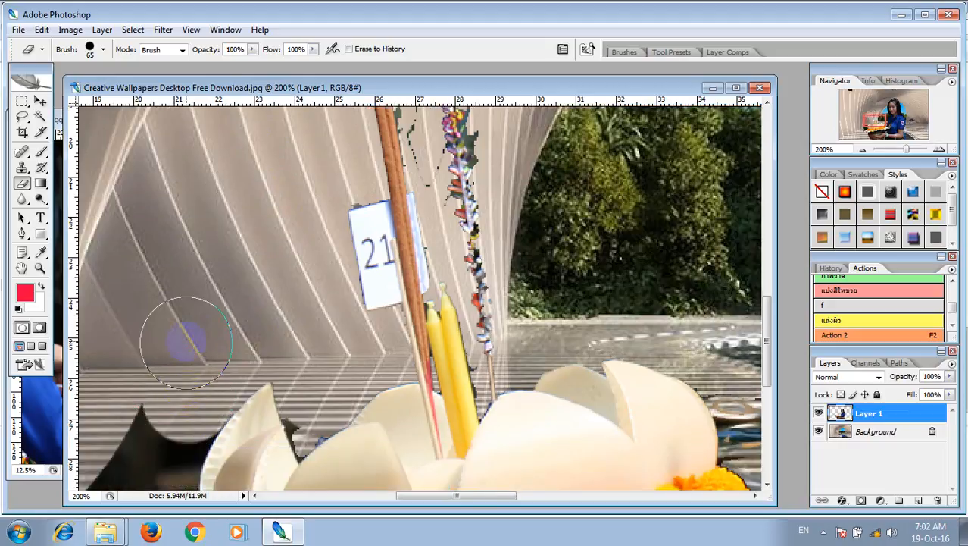
mouse_move(178, 318)
mouse_down()
mouse_move(124, 387)
mouse_move(151, 379)
mouse_up()
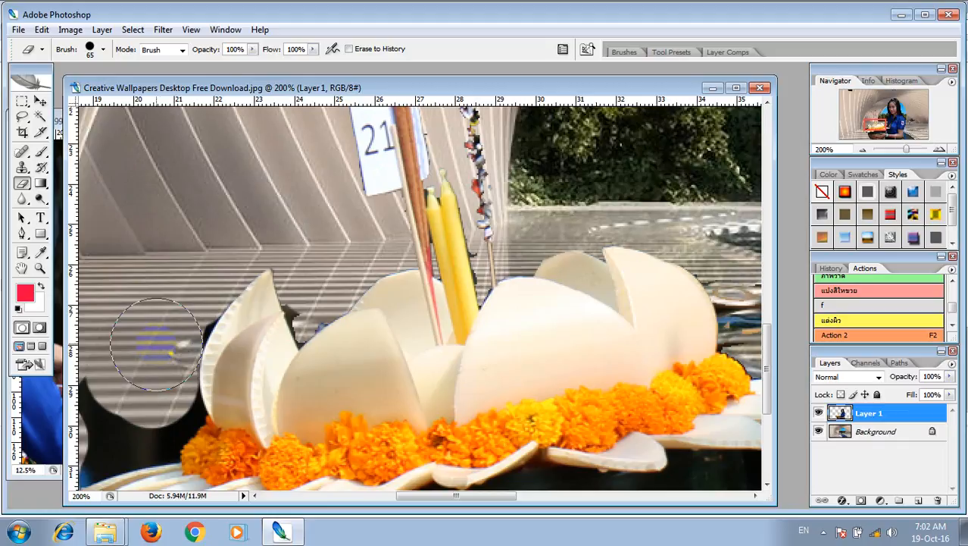
drag(161, 324, 169, 312)
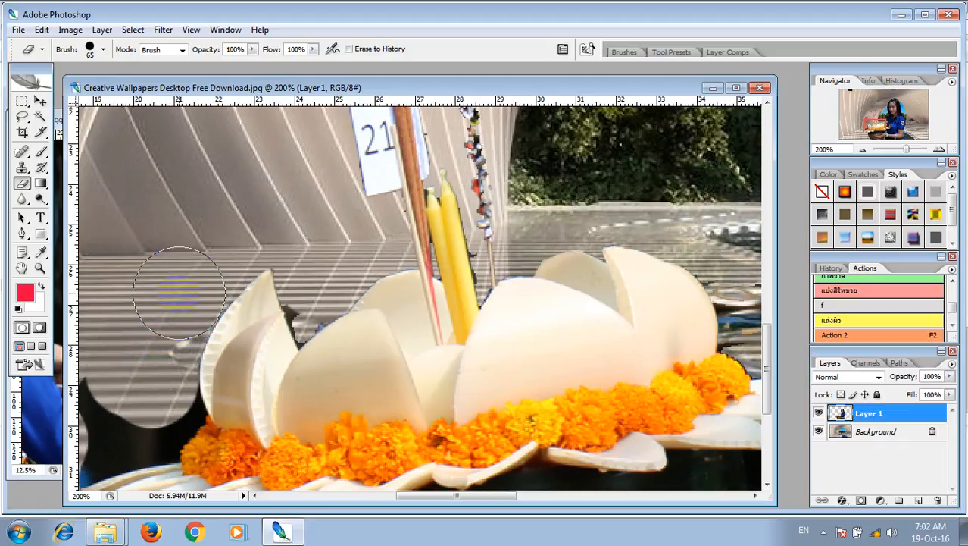
drag(152, 388, 156, 403)
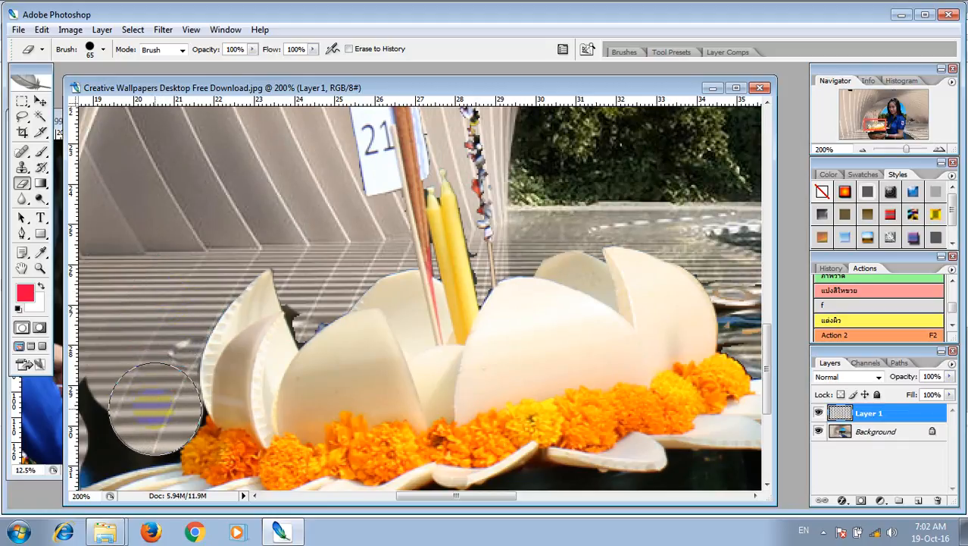
scroll(152, 394, down, 3)
drag(135, 353, 121, 338)
Clean the dark remnants out of the gap between the outer upright petals using the Eraser at 23 px and 9 px.
right_click(329, 180)
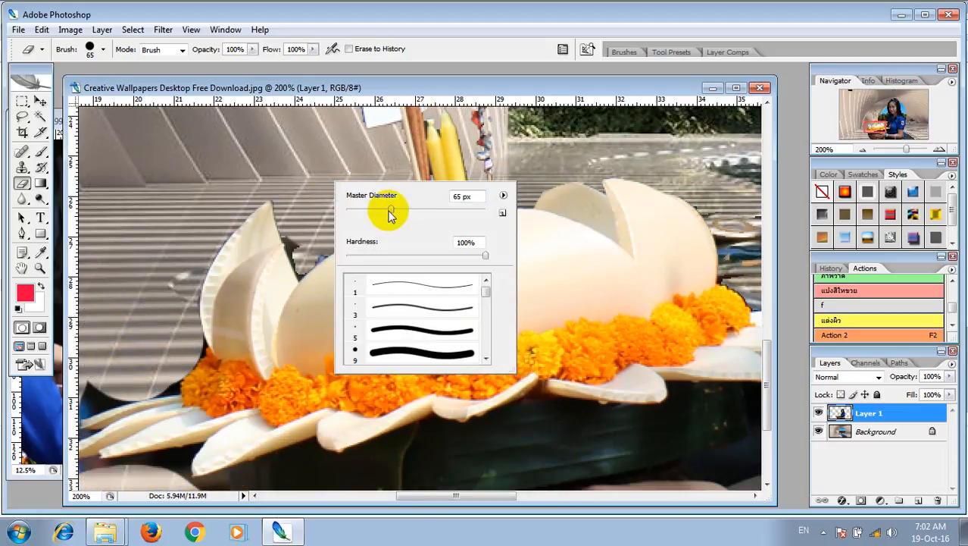
drag(391, 212, 359, 213)
click(304, 226)
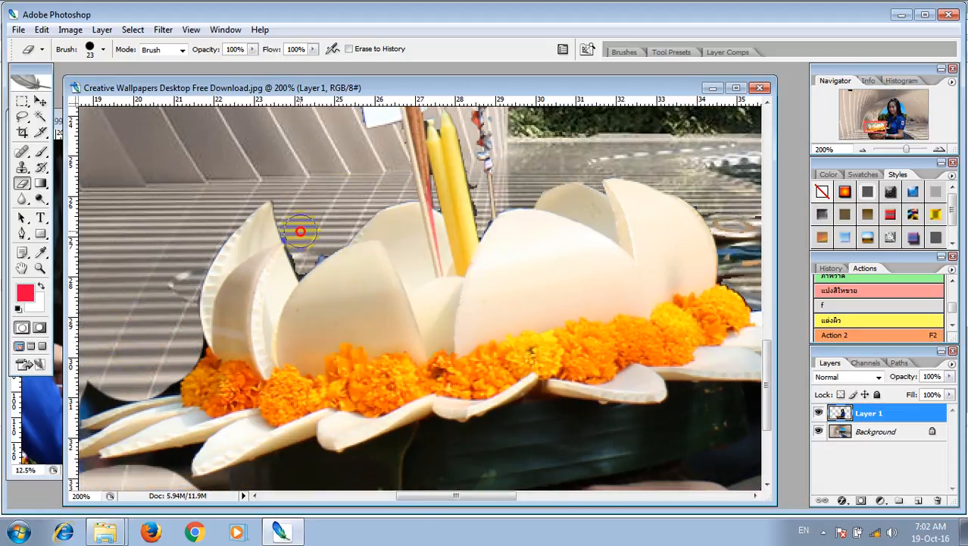
drag(297, 237, 301, 249)
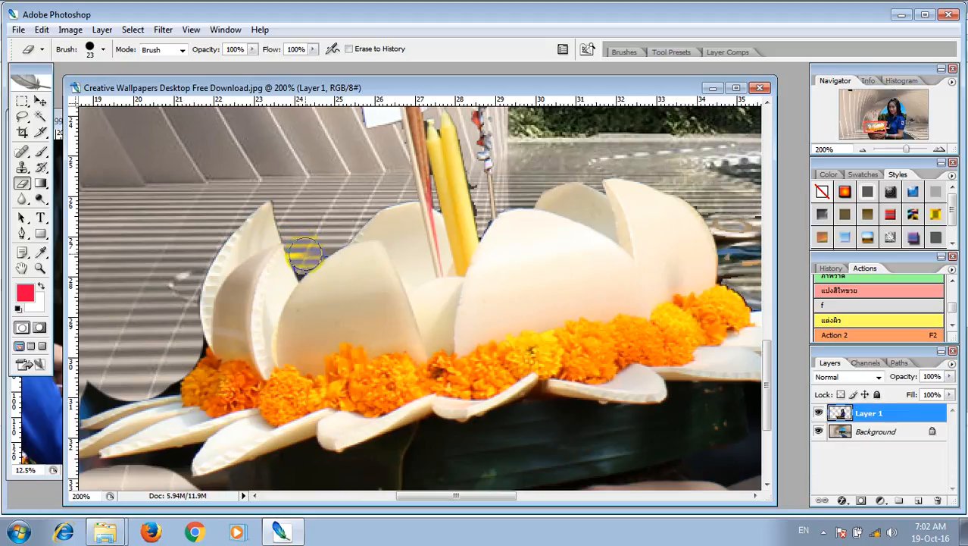
right_click(330, 210)
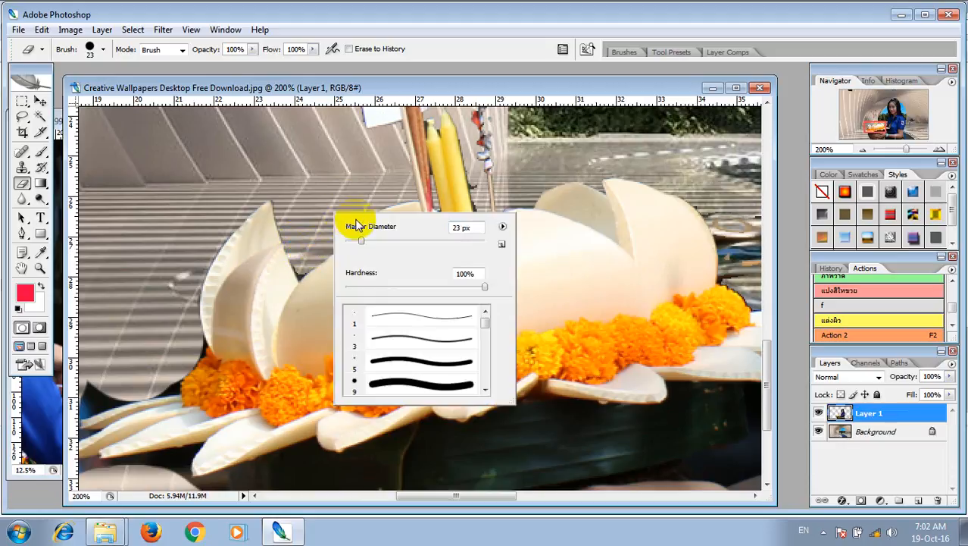
drag(355, 245, 351, 244)
click(299, 267)
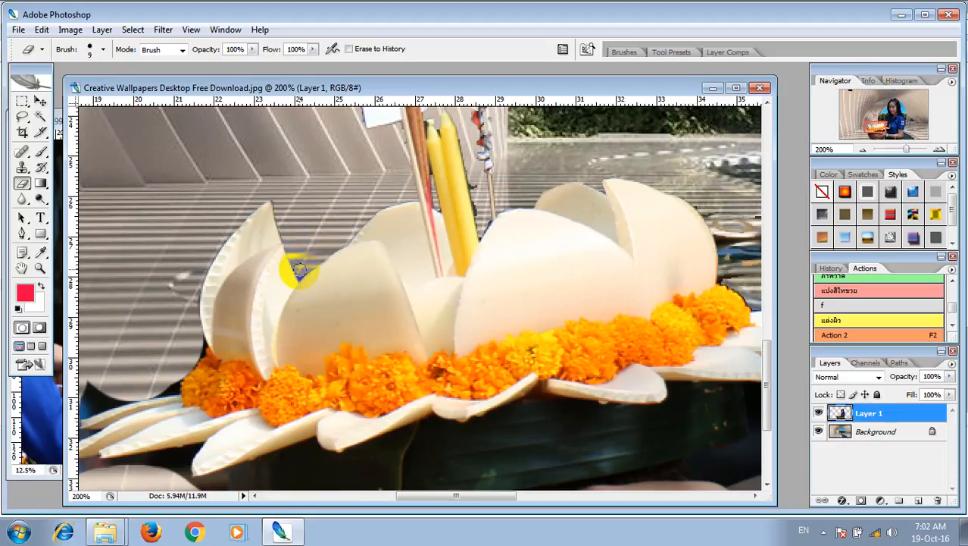
scroll(271, 231, down, 3)
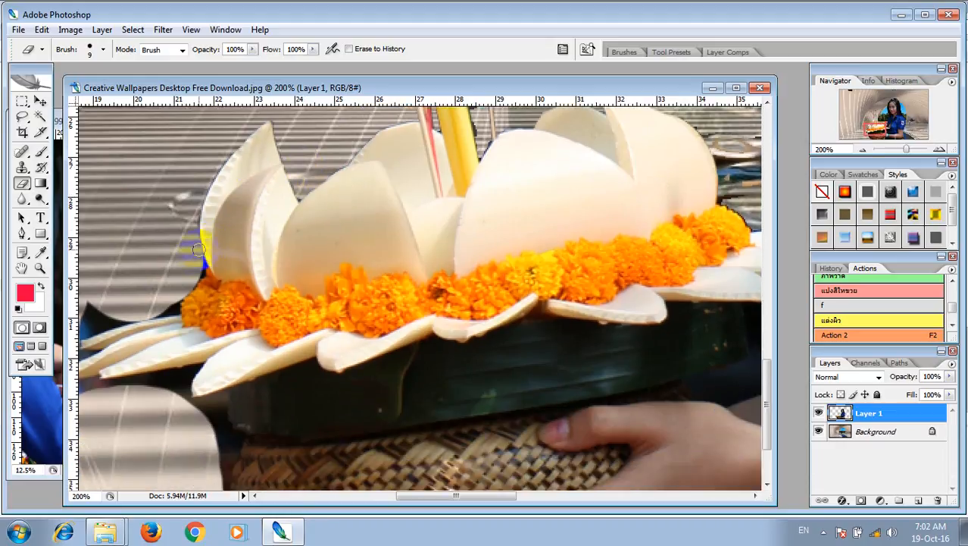
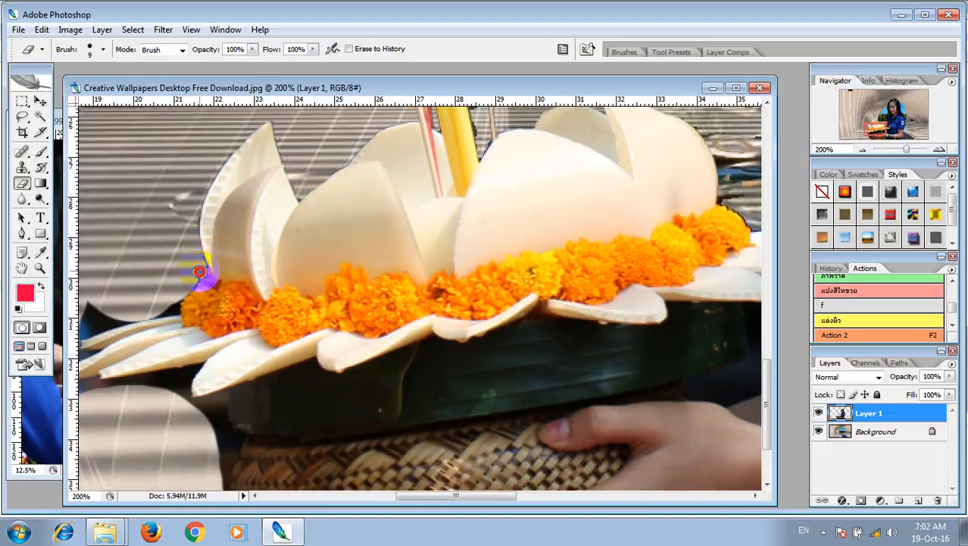
Erase the dark background above and around the outermost flat petal tips with a 19 px Eraser.
right_click(139, 289)
click(166, 316)
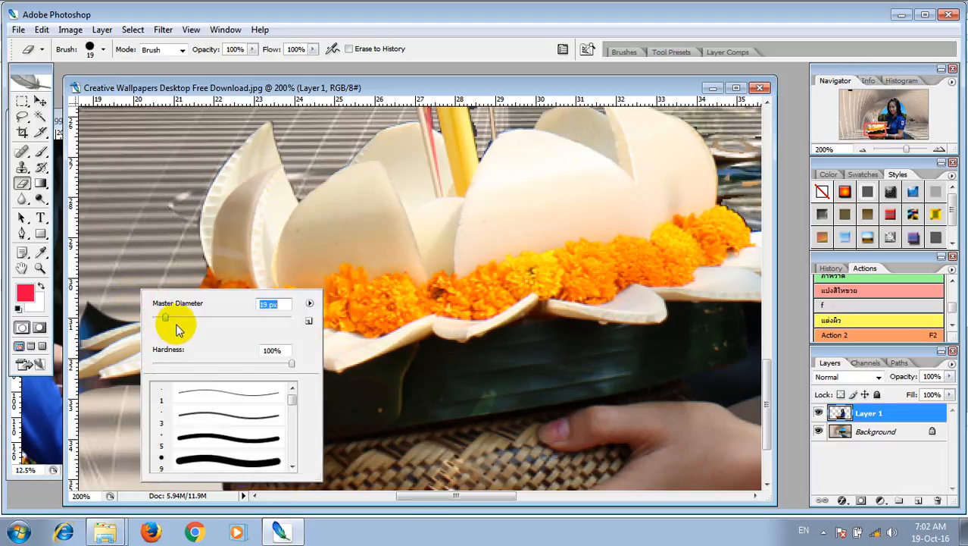
drag(411, 496, 378, 495)
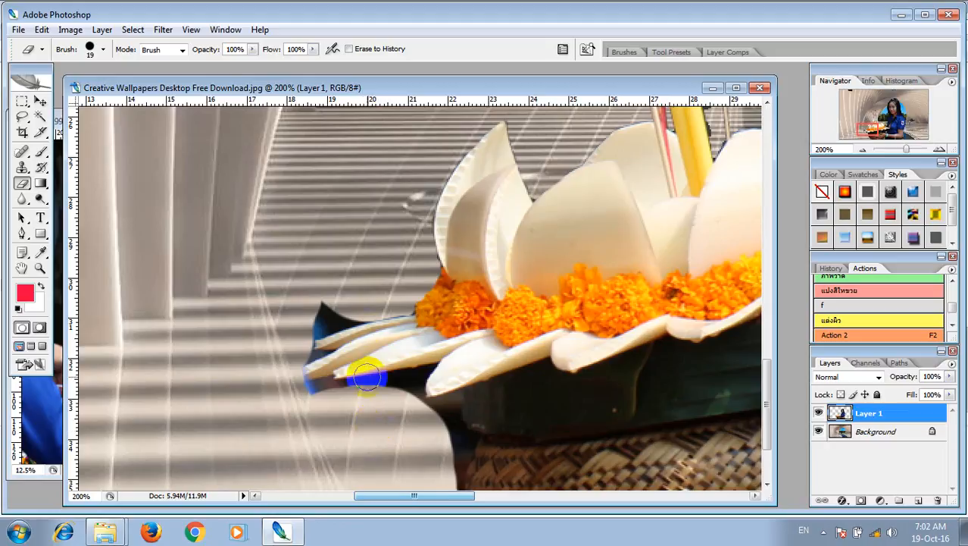
mouse_move(370, 304)
mouse_down()
mouse_move(323, 323)
mouse_move(337, 311)
mouse_move(396, 303)
mouse_move(308, 331)
mouse_move(292, 350)
mouse_move(306, 392)
mouse_move(408, 386)
mouse_move(343, 394)
mouse_move(376, 392)
mouse_up()
Erase the dark background beneath the outer flat petals and beside the basket's upper rim with a 48 px Eraser.
right_click(379, 394)
click(416, 348)
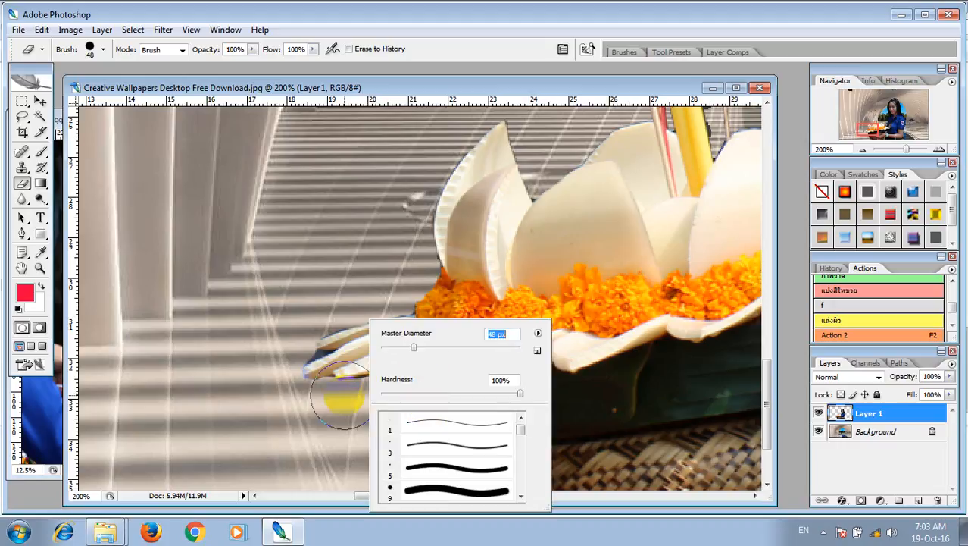
click(342, 419)
mouse_move(369, 409)
mouse_down()
mouse_move(393, 409)
mouse_move(441, 445)
mouse_up()
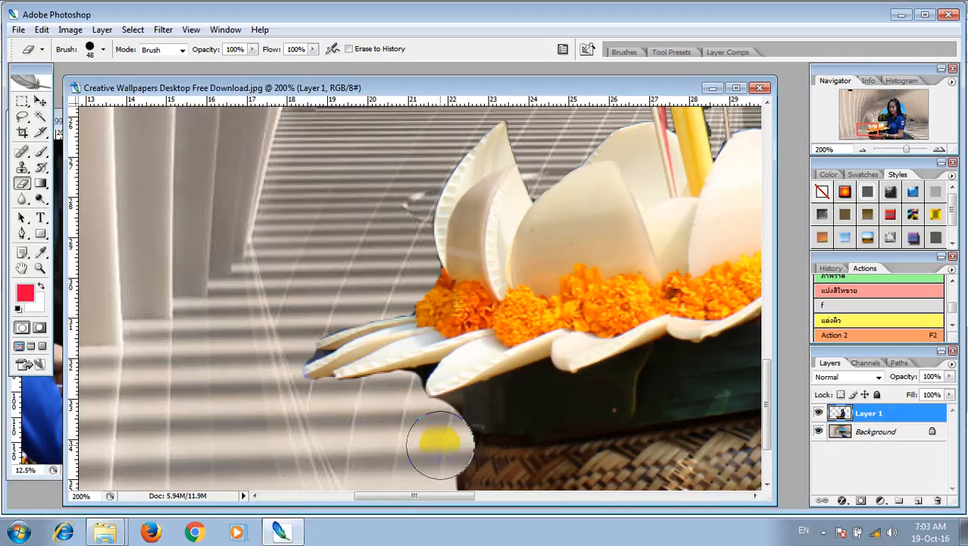
scroll(427, 444, down, 3)
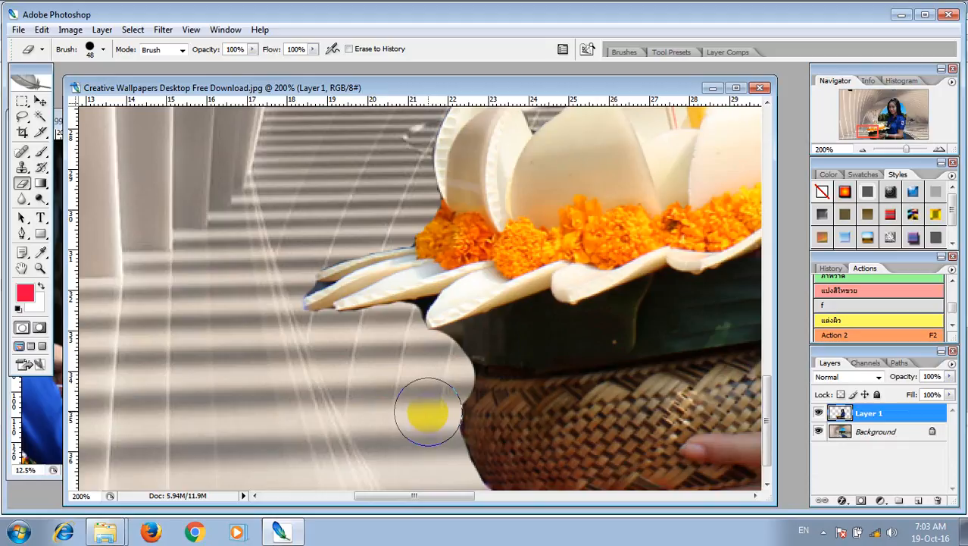
Erase the remaining dark background beneath the flat petals and along the basket's upper edge, reducing the Eraser to 8 px for the tight gaps.
mouse_move(427, 410)
mouse_down()
mouse_move(432, 391)
mouse_move(424, 443)
mouse_move(393, 415)
mouse_up()
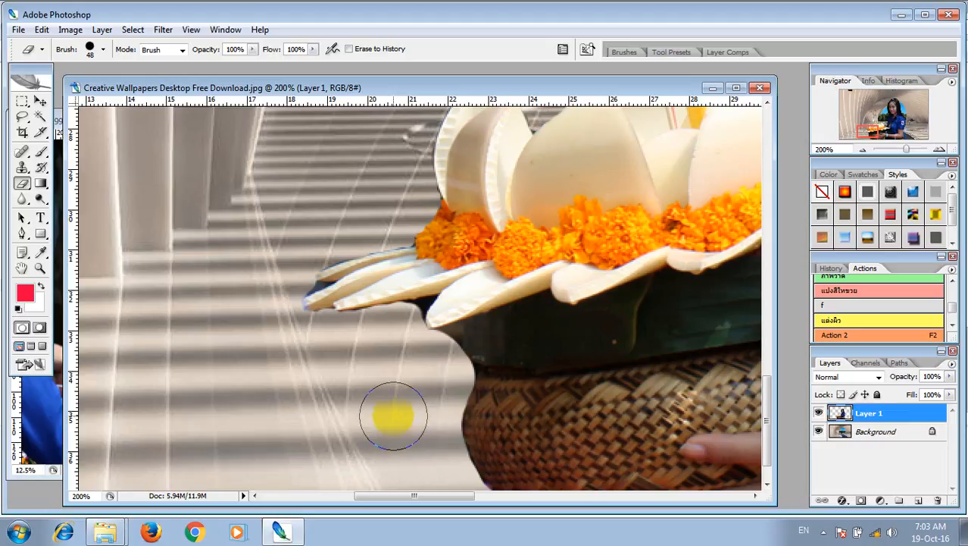
right_click(394, 415)
mouse_move(426, 346)
mouse_down()
mouse_move(441, 349)
mouse_move(435, 336)
mouse_move(448, 339)
mouse_move(436, 345)
mouse_move(417, 313)
mouse_up()
click(373, 350)
right_click(410, 367)
click(411, 348)
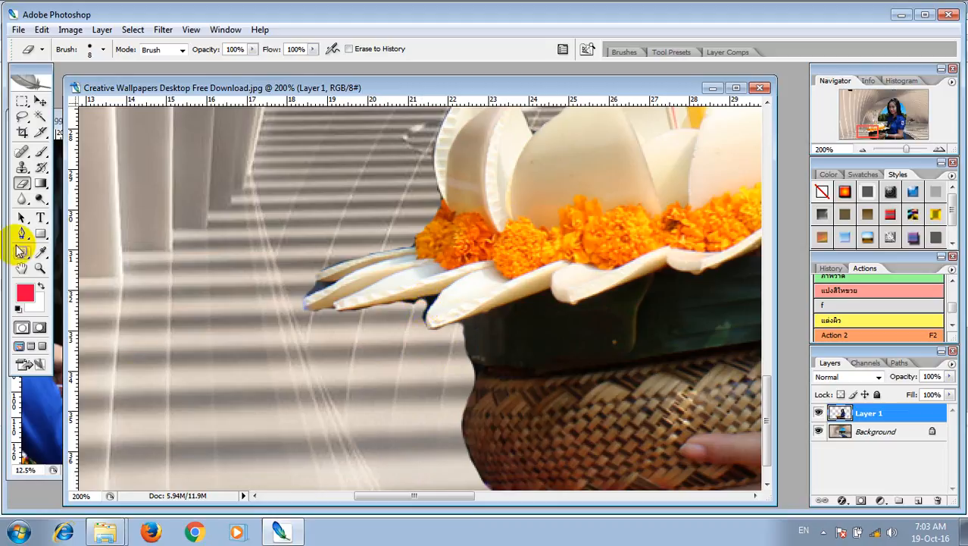
Select the dark remnants between the flat petals, at their tips and by the basket's lower edge with the Magic Wand, deleting those around the petals.
click(22, 234)
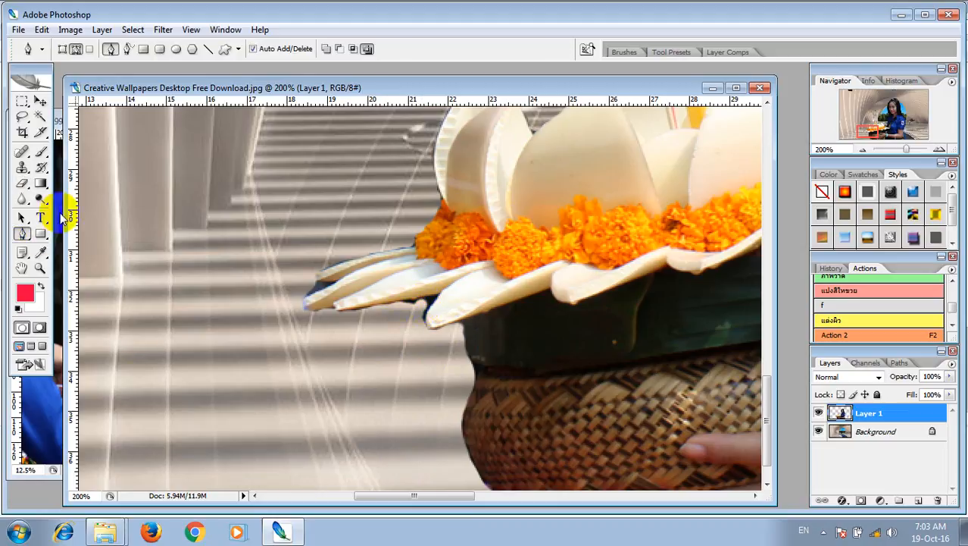
click(40, 116)
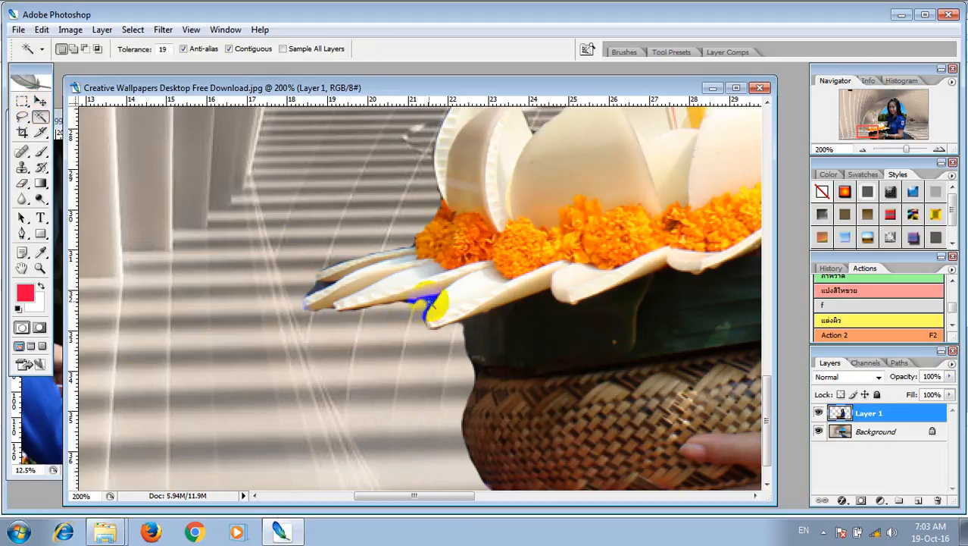
key(Home)
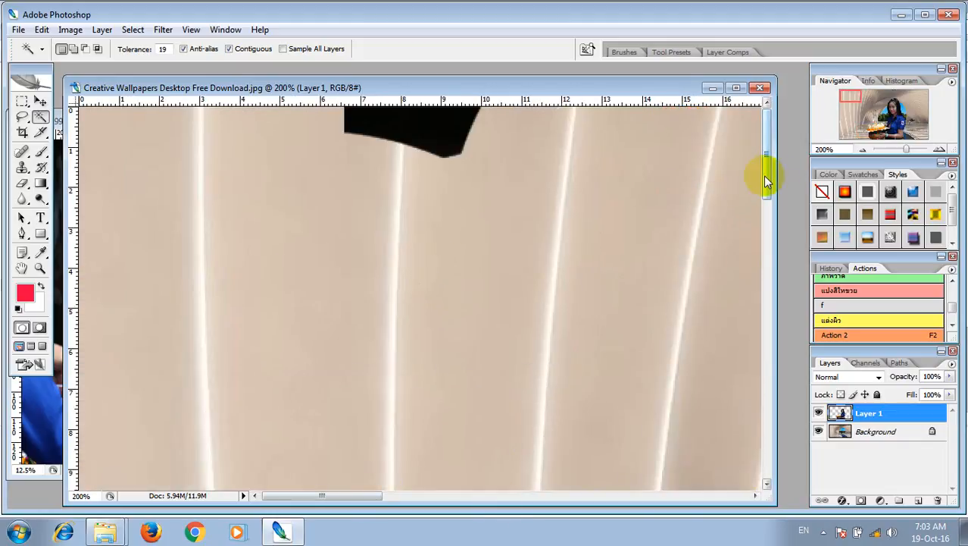
drag(767, 182, 774, 497)
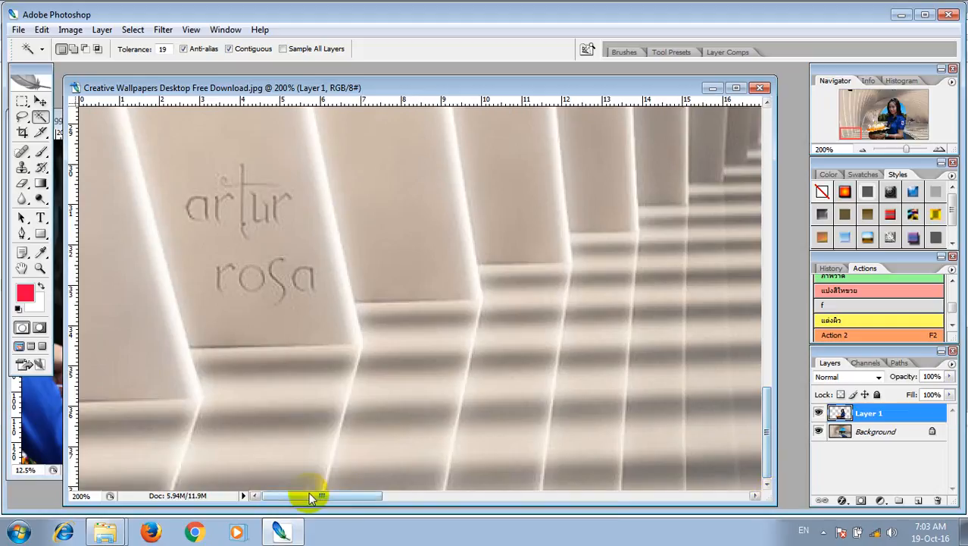
drag(311, 496, 424, 495)
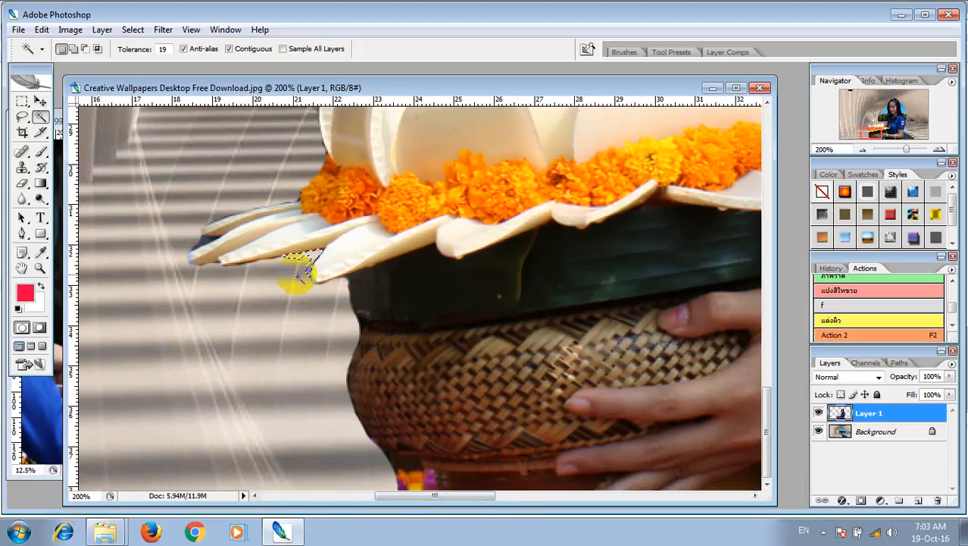
click(204, 241)
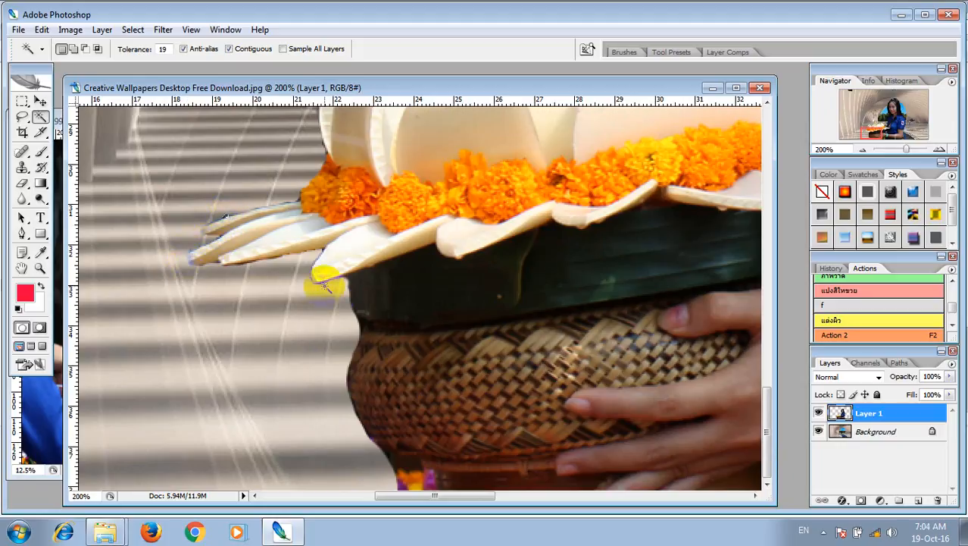
click(385, 450)
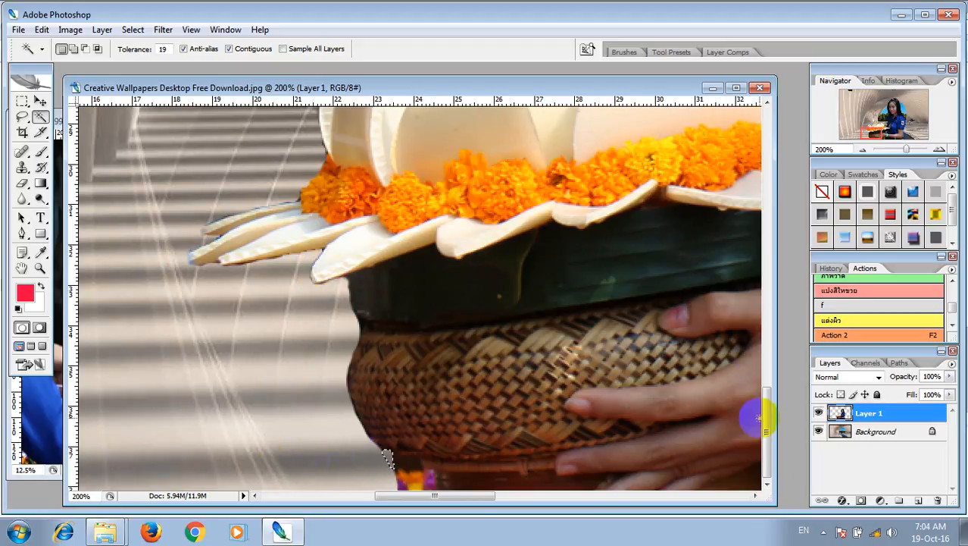
Erase the stray patches and specks around the tops of the incense sticks and flower garland with a 67 px Eraser.
drag(767, 428, 798, 282)
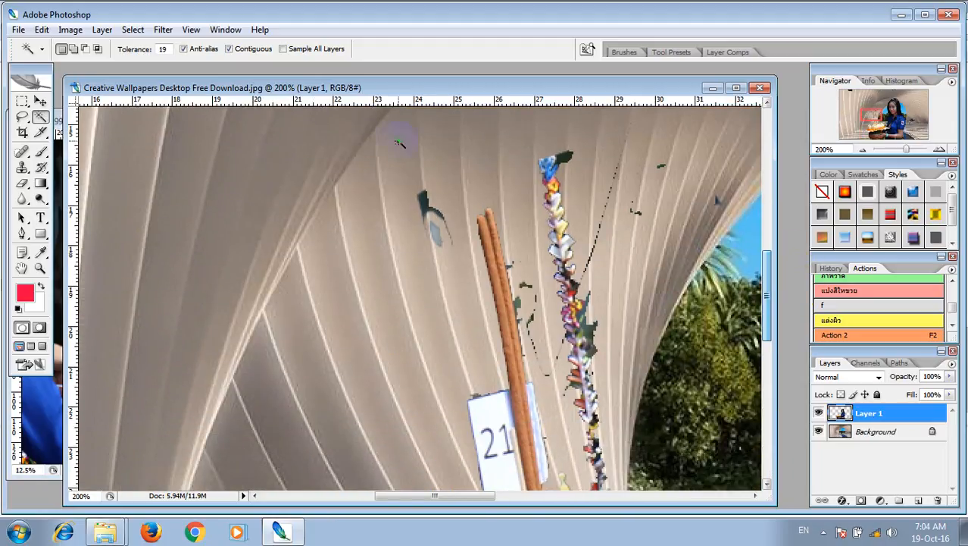
click(157, 209)
click(154, 209)
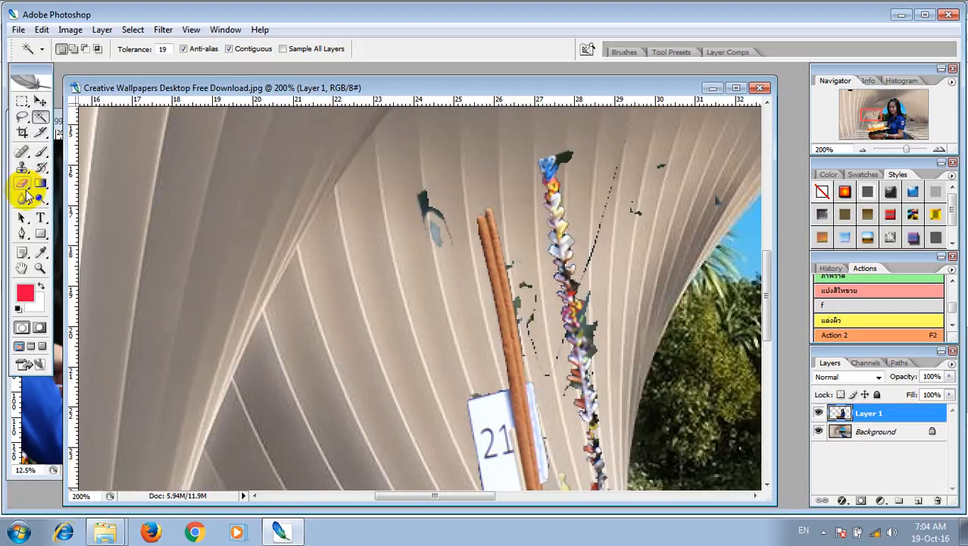
click(22, 184)
right_click(329, 177)
click(388, 203)
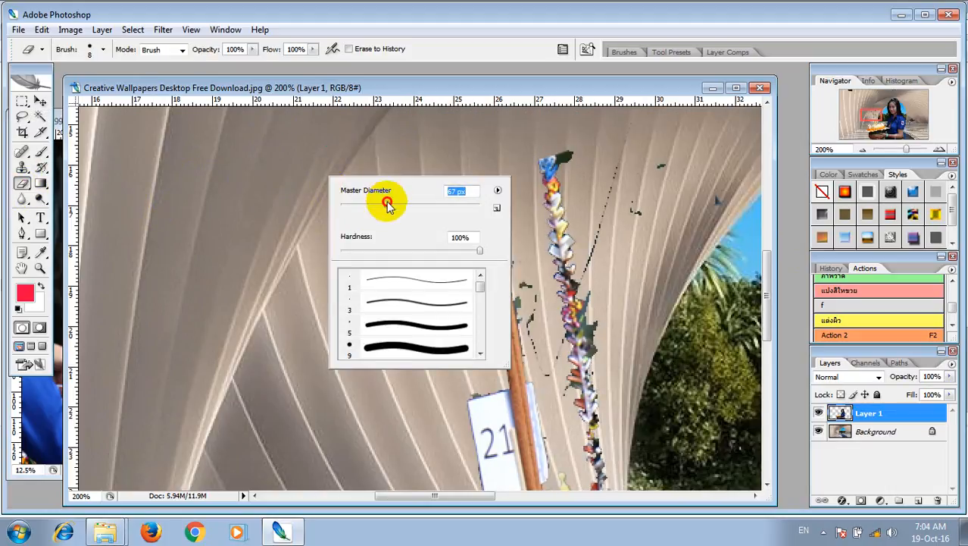
click(295, 183)
mouse_move(367, 186)
mouse_down()
mouse_move(398, 201)
mouse_move(410, 221)
mouse_move(420, 310)
mouse_move(446, 357)
mouse_move(463, 292)
mouse_move(555, 228)
mouse_move(630, 218)
mouse_move(620, 244)
mouse_move(638, 336)
mouse_move(692, 287)
mouse_move(698, 222)
mouse_move(601, 147)
mouse_up()
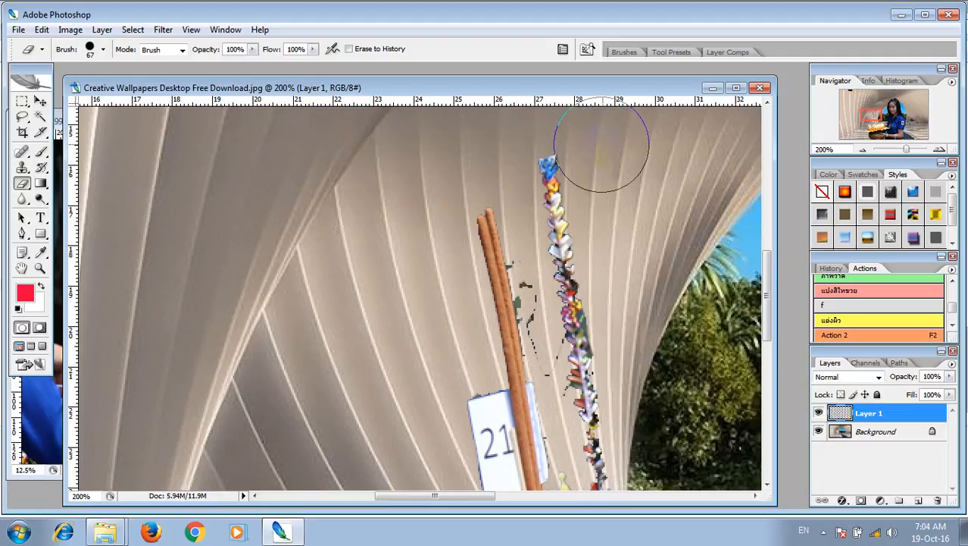
Erase the dark specks between the incense sticks and the flower garland with a 29 px Eraser.
right_click(433, 238)
click(402, 237)
click(470, 163)
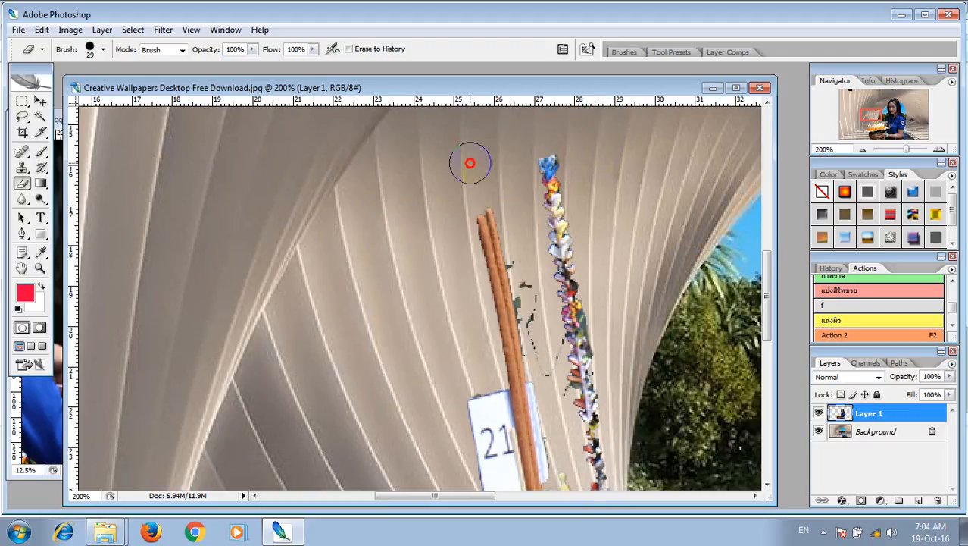
mouse_move(516, 218)
mouse_down()
mouse_move(537, 281)
mouse_move(528, 262)
mouse_move(540, 371)
mouse_move(536, 357)
mouse_up()
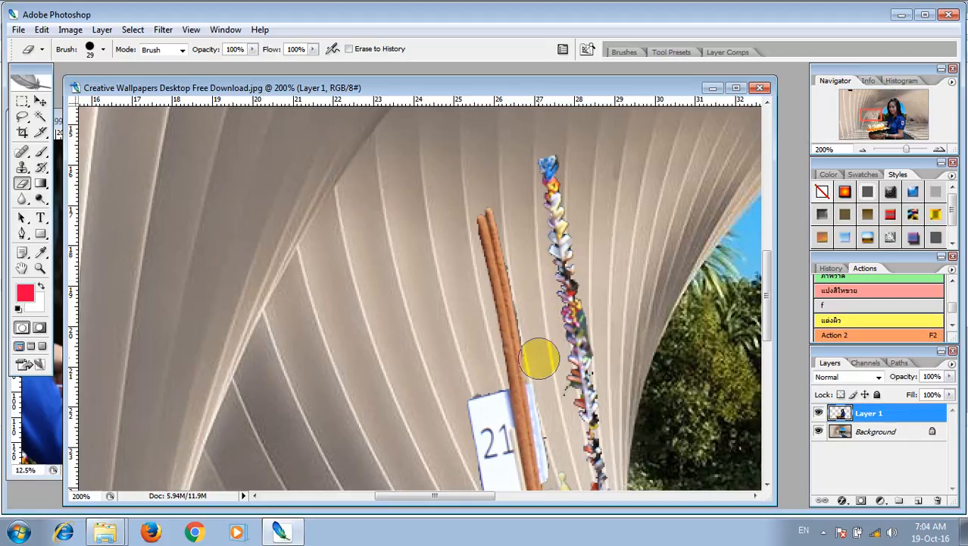
Erase the dark remnants between the yellow candles and the garland's stick with a 10 px Eraser.
scroll(545, 333, down, 5)
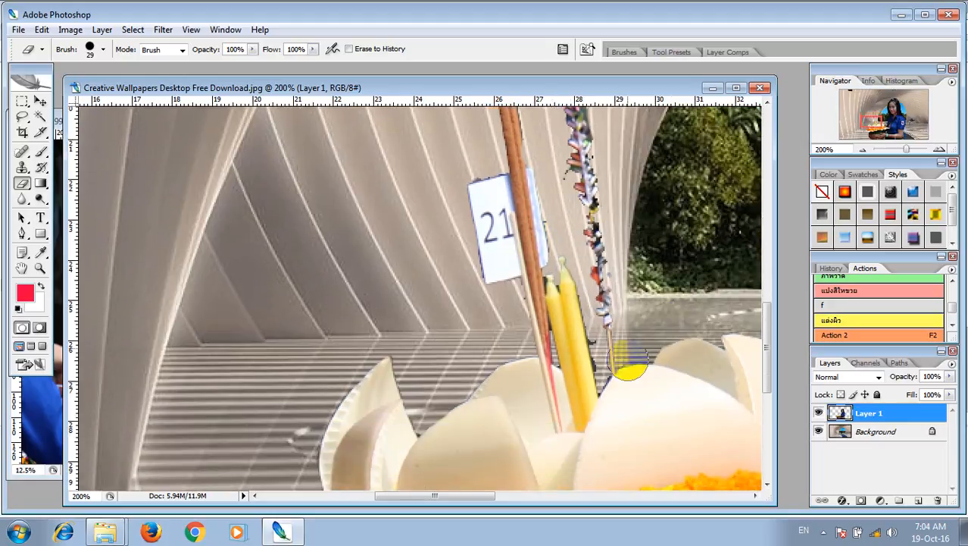
scroll(628, 359, down, 1)
right_click(680, 291)
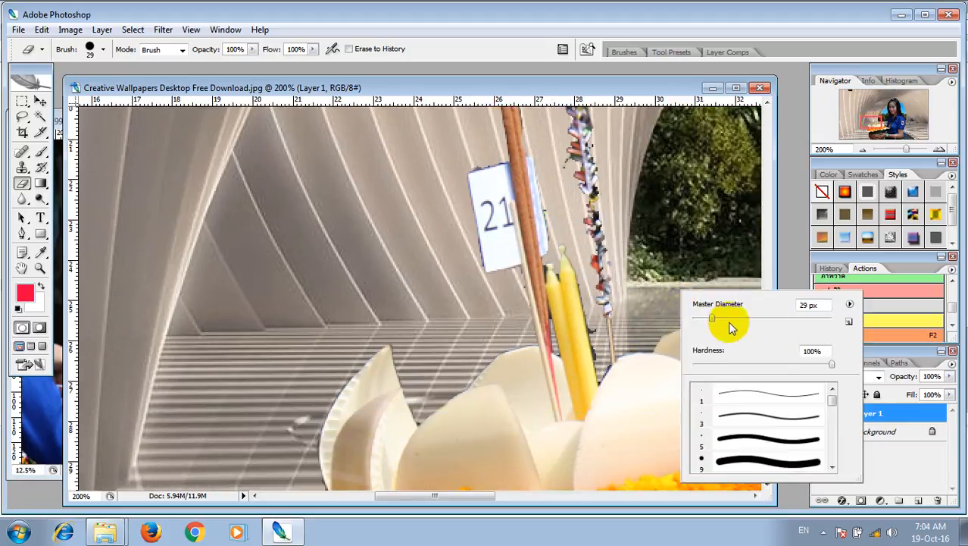
click(699, 317)
click(597, 331)
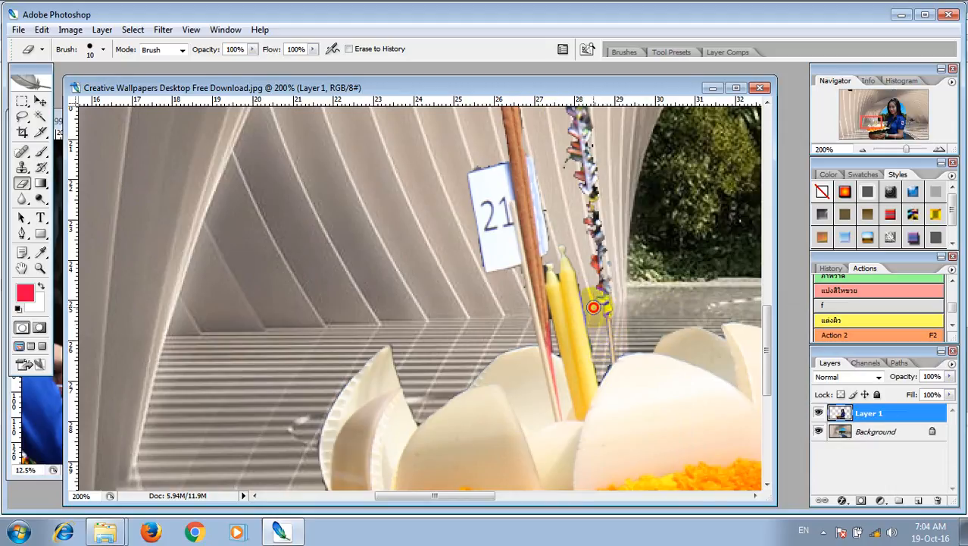
mouse_move(593, 307)
mouse_down()
mouse_move(588, 283)
mouse_move(588, 301)
mouse_up()
drag(589, 288, 583, 277)
Erase background remnants between the large upright petal and the woman's tie using the Eraser at 10 px, 66 px and 42 px.
scroll(682, 364, down, 1)
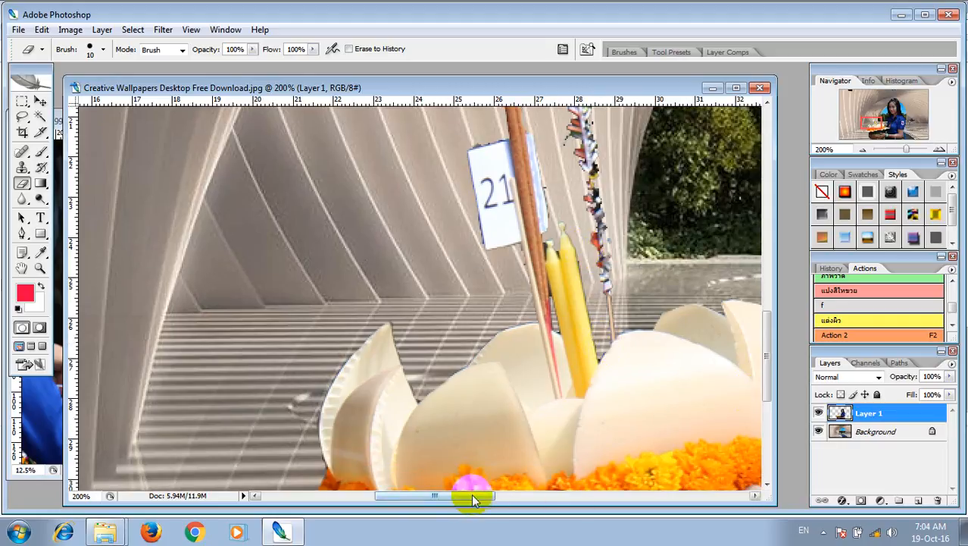
drag(475, 498, 552, 498)
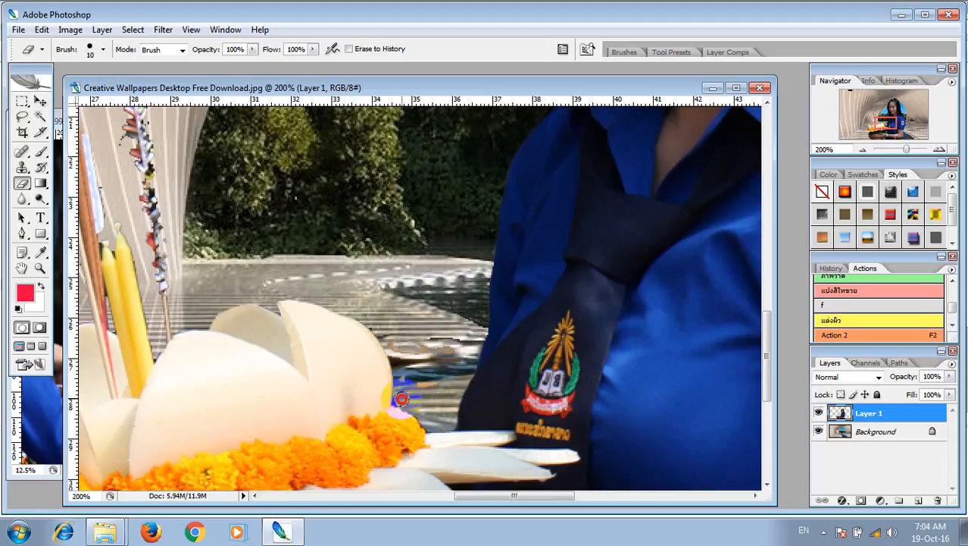
mouse_move(399, 400)
mouse_down()
mouse_move(439, 368)
mouse_move(474, 311)
mouse_move(471, 347)
mouse_move(386, 335)
mouse_move(377, 315)
mouse_move(398, 336)
mouse_move(425, 341)
mouse_up()
right_click(429, 300)
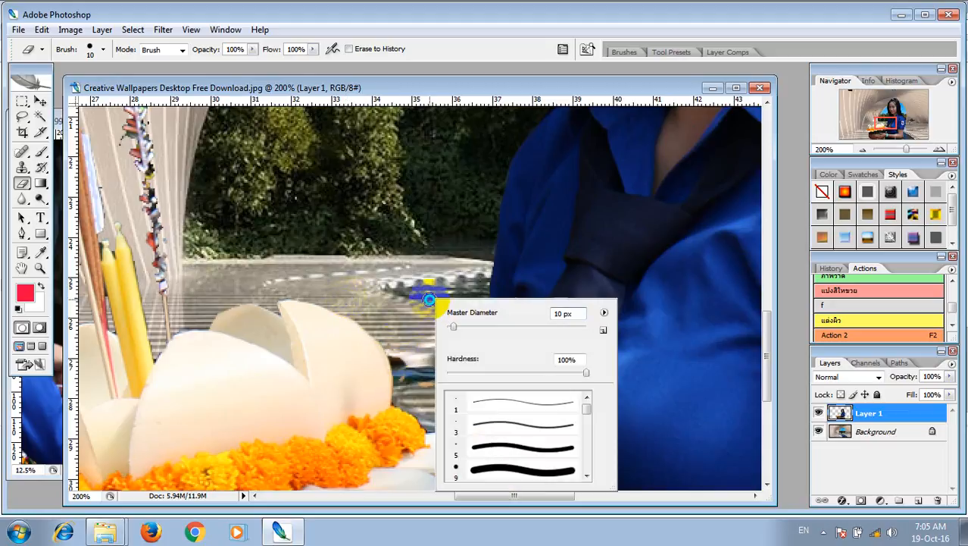
click(493, 325)
click(426, 287)
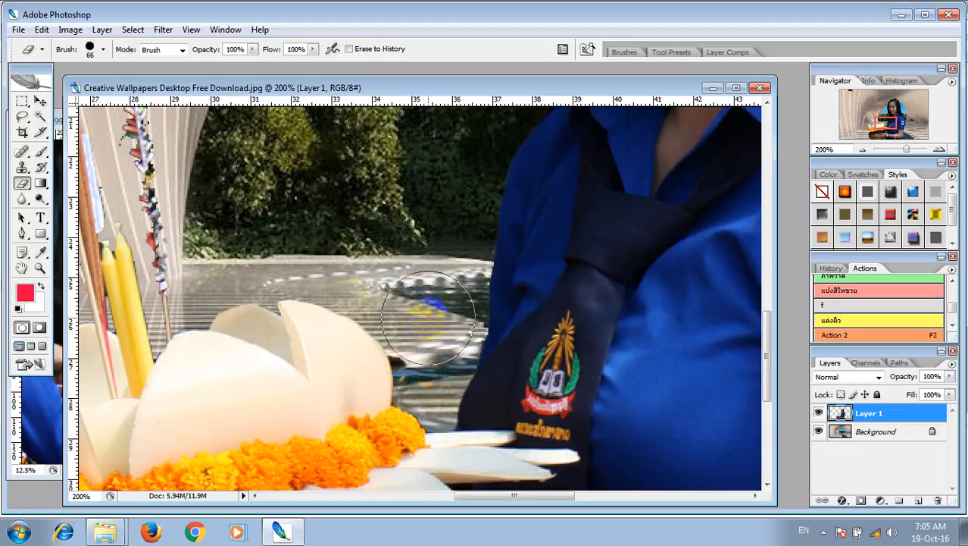
drag(428, 316, 434, 349)
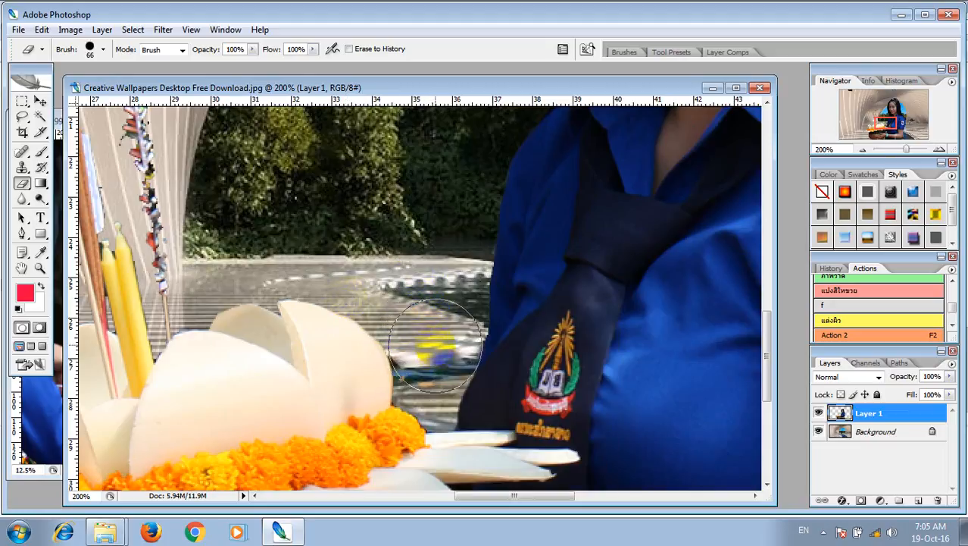
right_click(442, 314)
drag(486, 344, 482, 344)
click(423, 316)
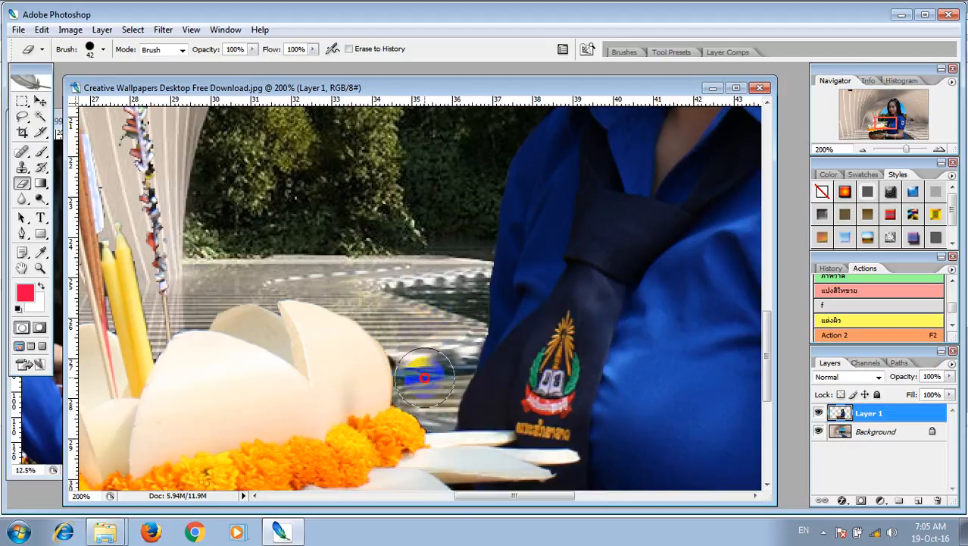
Set the Eraser's opacity to 20% and soften the hair edge from the forehead side up to the crown with the 42 px brush.
scroll(402, 288, up, 10)
scroll(417, 273, up, 3)
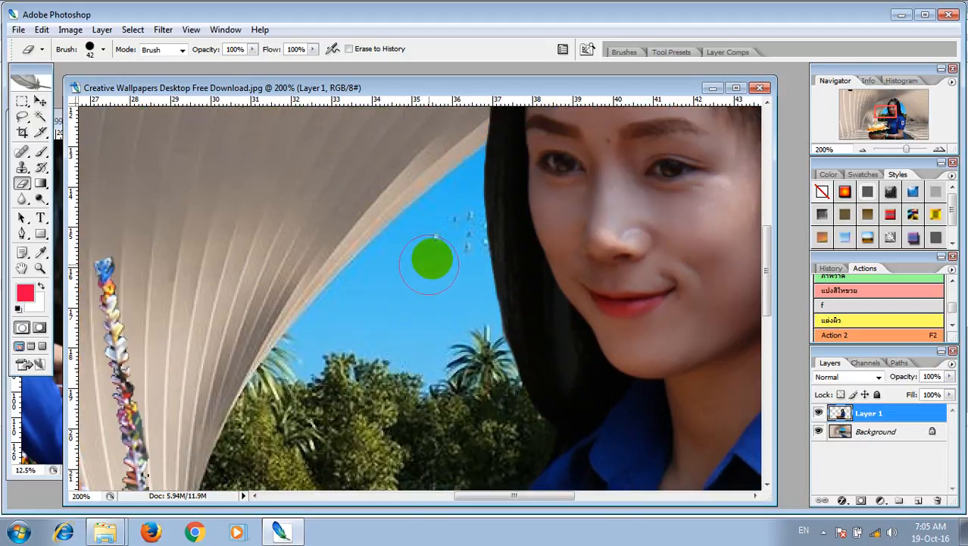
scroll(424, 253, up, 6)
scroll(397, 238, up, 5)
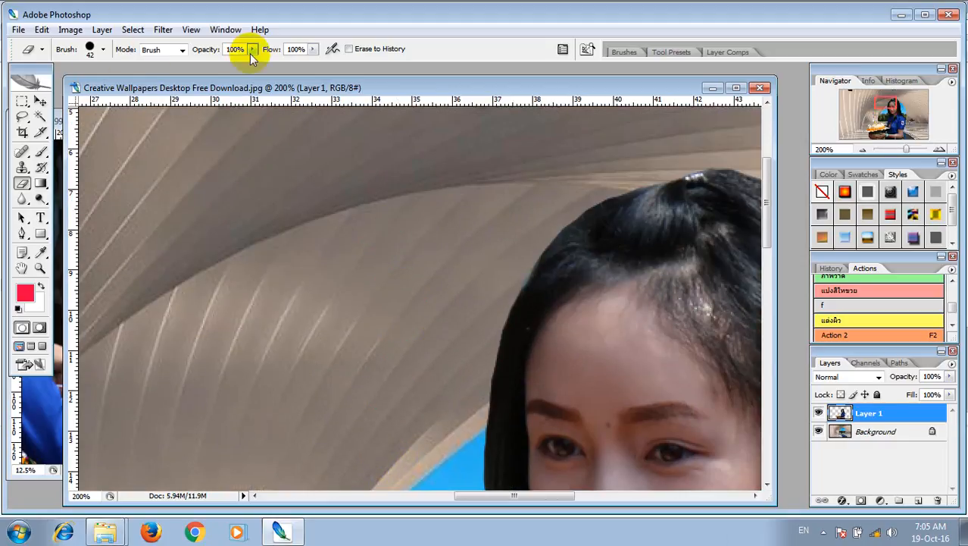
drag(250, 49, 200, 72)
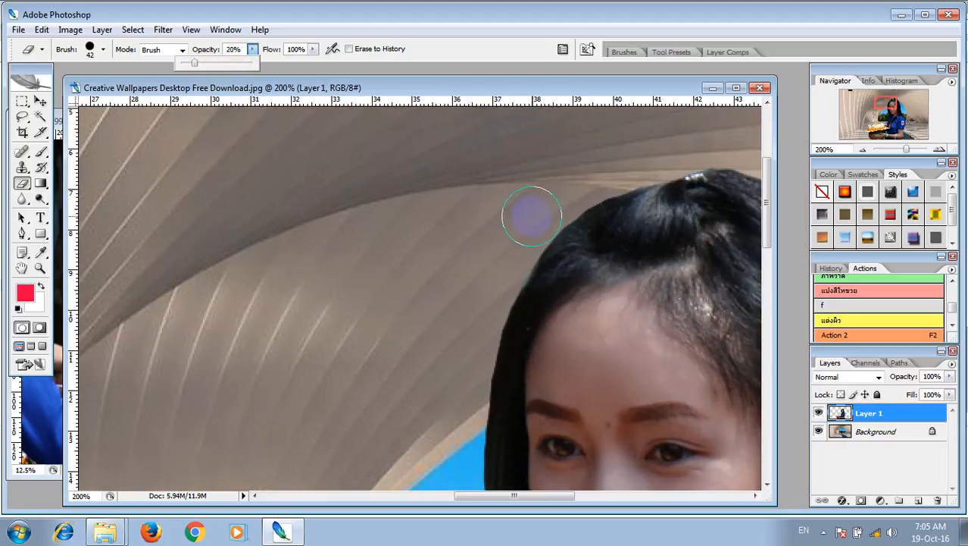
drag(531, 221, 502, 271)
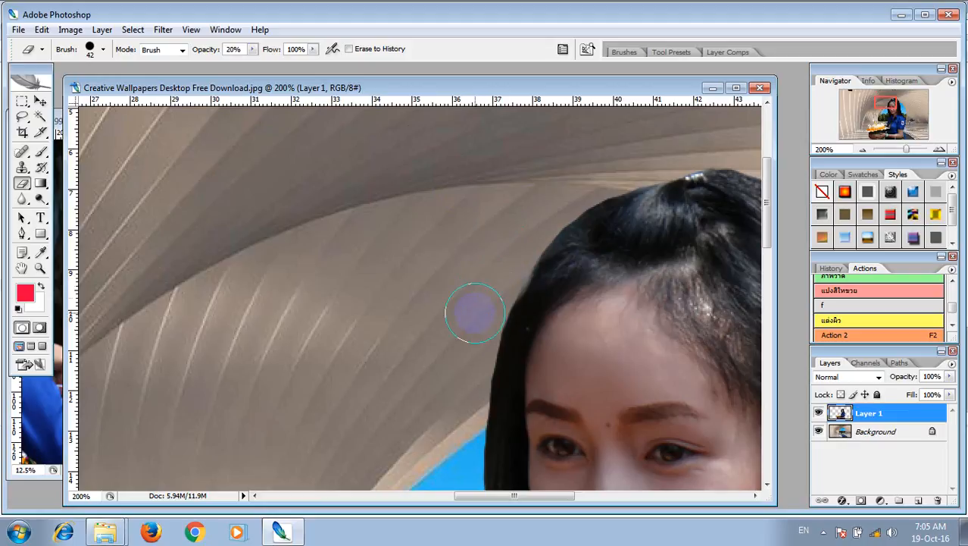
drag(475, 312, 456, 396)
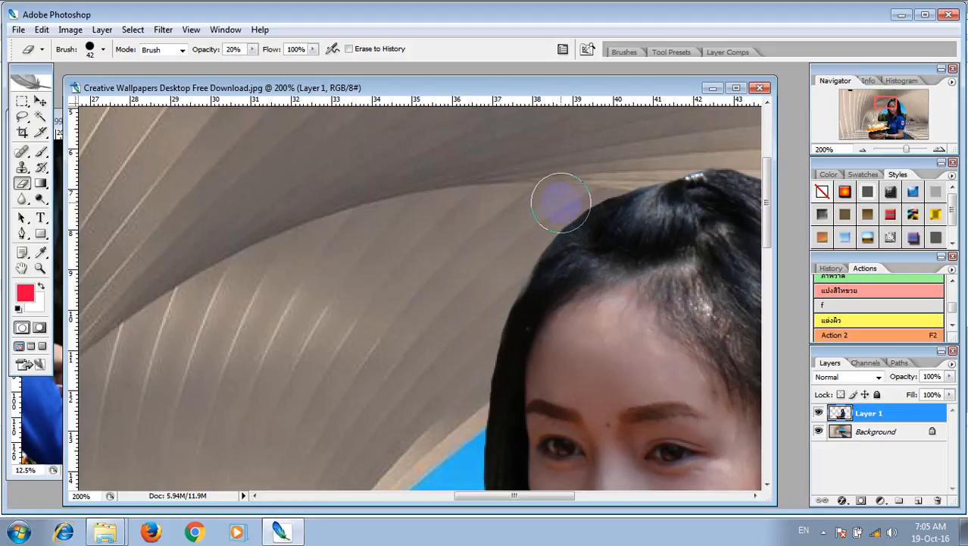
mouse_move(515, 239)
mouse_down()
mouse_move(592, 175)
mouse_move(722, 145)
mouse_up()
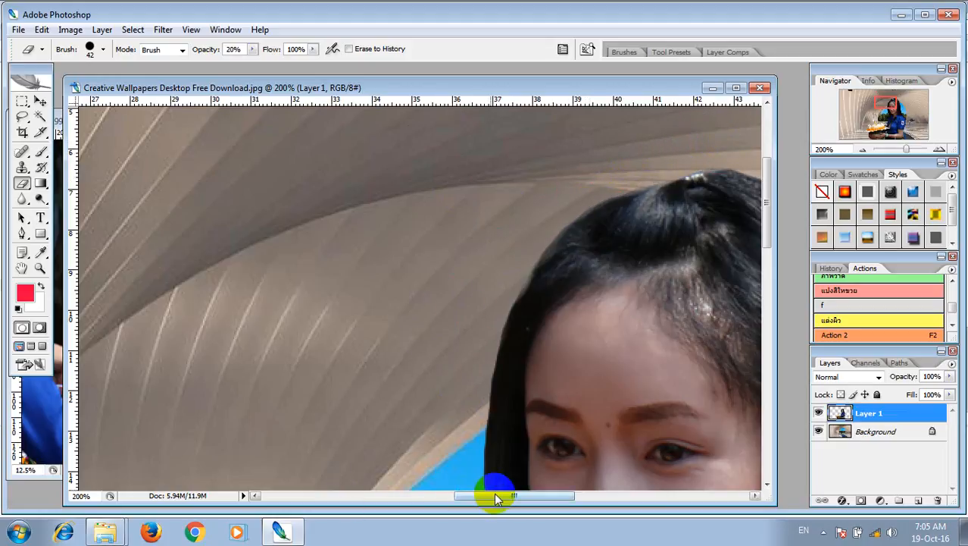
Soften the hair's outer edge on the other side of the head, from the crown down against the blue sky, at 20% opacity.
drag(495, 494, 545, 496)
drag(614, 342, 588, 269)
mouse_move(571, 227)
mouse_down()
mouse_move(502, 156)
mouse_move(444, 139)
mouse_move(525, 169)
mouse_move(557, 199)
mouse_move(612, 309)
mouse_move(634, 429)
mouse_move(646, 429)
mouse_up()
Soften the edge of the shoulder and badge sleeve beside the white piano with the 42 px Eraser at 20% opacity.
scroll(646, 428, down, 1)
scroll(647, 428, down, 10)
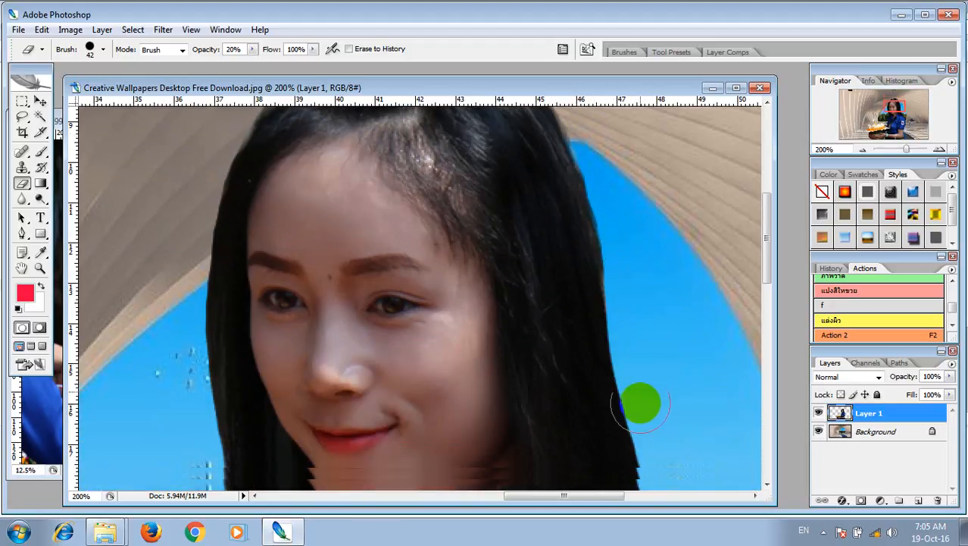
scroll(668, 502, down, 1)
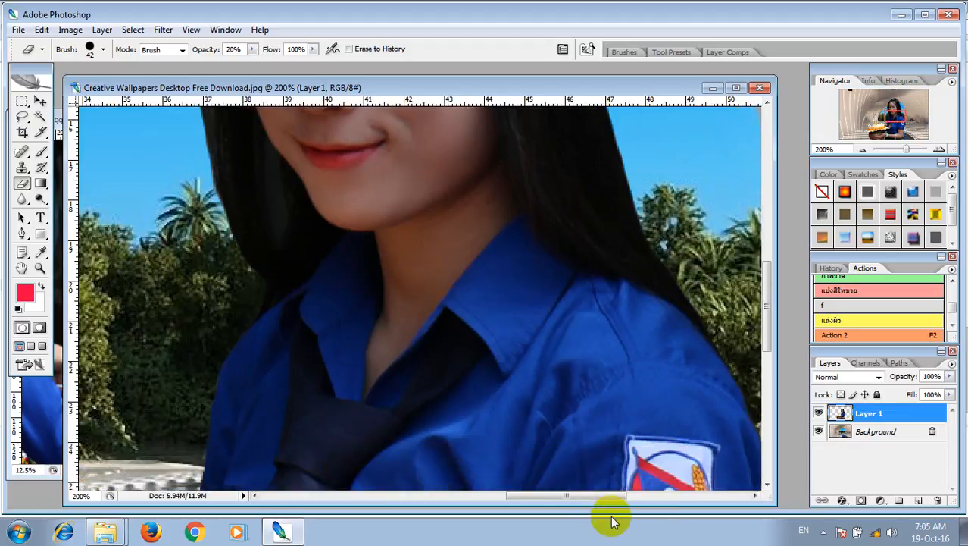
drag(584, 497, 621, 498)
scroll(639, 454, down, 2)
scroll(638, 455, down, 1)
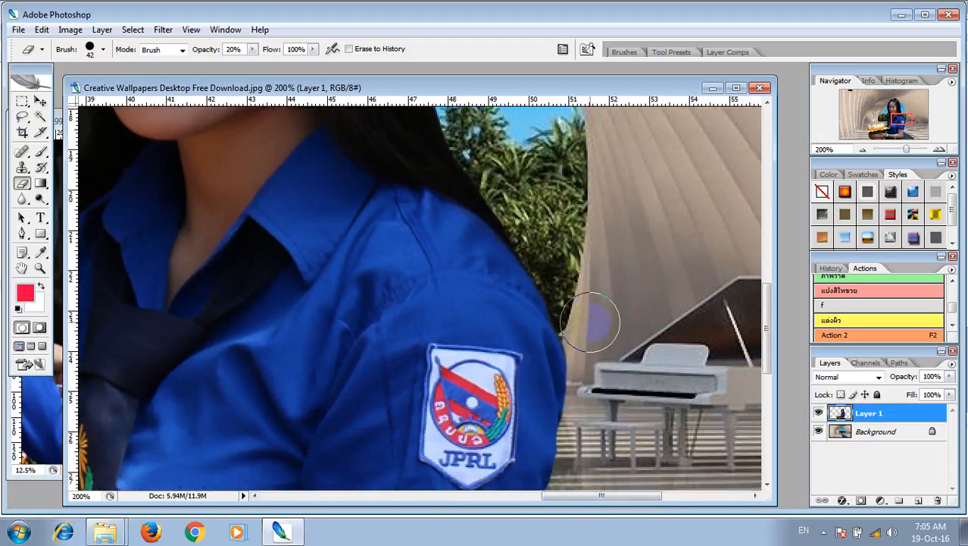
click(591, 336)
drag(591, 334, 587, 428)
Fade the original background along the lower sleeve and bare upper arm with the 42 px Eraser at 20% opacity.
scroll(587, 428, down, 5)
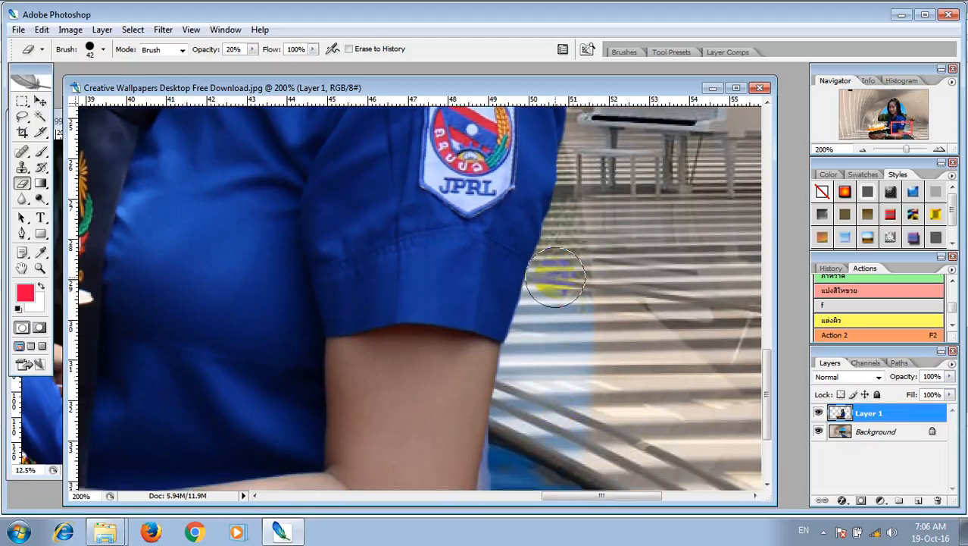
mouse_move(555, 277)
mouse_down()
mouse_move(531, 356)
mouse_move(533, 394)
mouse_move(513, 338)
mouse_move(527, 483)
mouse_up()
scroll(530, 363, down, 2)
scroll(527, 478, down, 1)
mouse_move(534, 441)
mouse_down()
mouse_move(532, 402)
mouse_move(527, 441)
mouse_move(535, 433)
mouse_move(540, 454)
mouse_move(543, 438)
mouse_move(547, 474)
mouse_move(536, 443)
mouse_up()
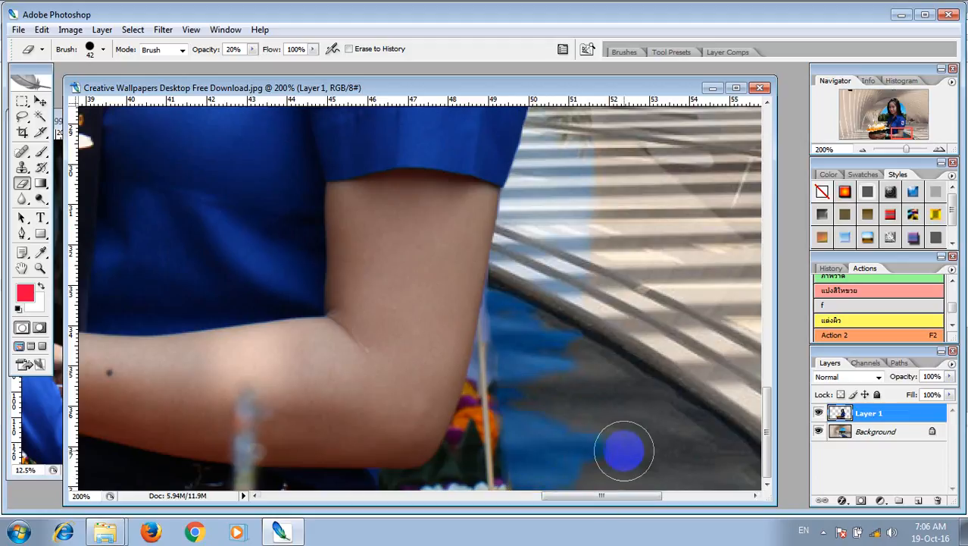
Move the woman's layer toward the right side of the background scene, uncovering more of the blue sky and palm trees.
scroll(626, 455, down, 2)
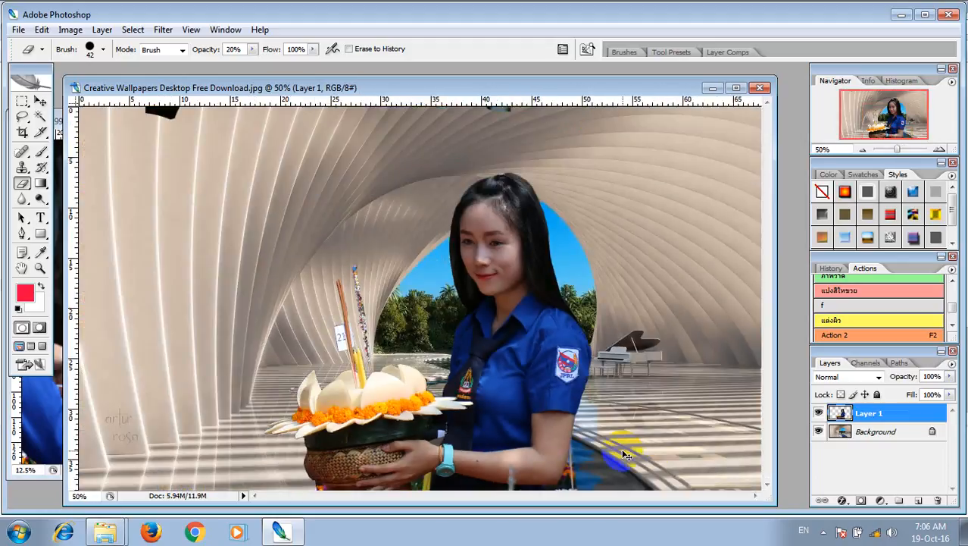
scroll(626, 454, down, 1)
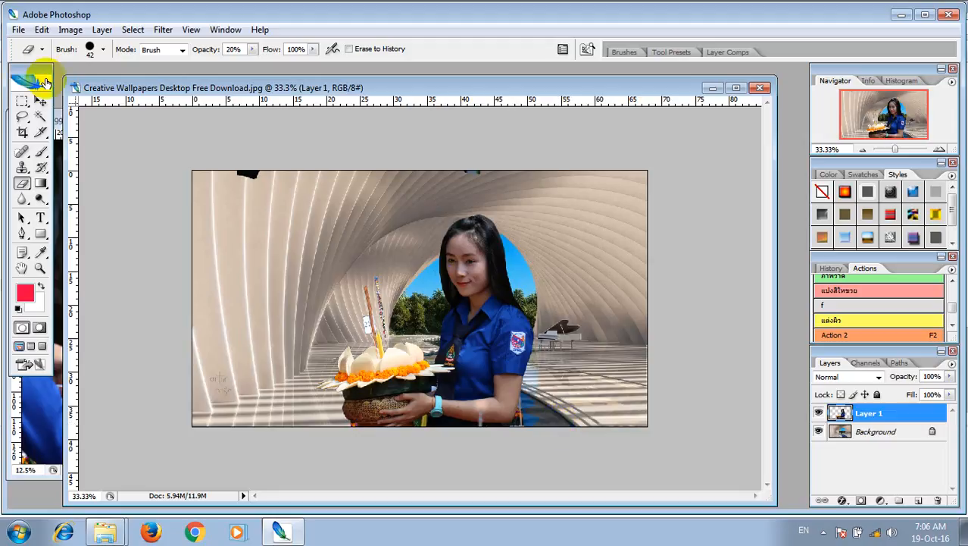
click(41, 101)
drag(491, 354, 557, 359)
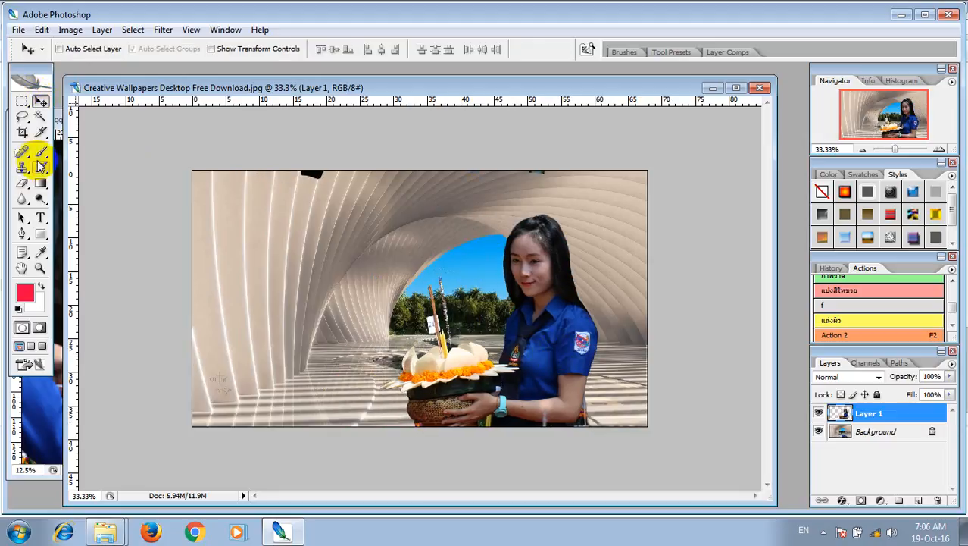
drag(546, 331, 566, 335)
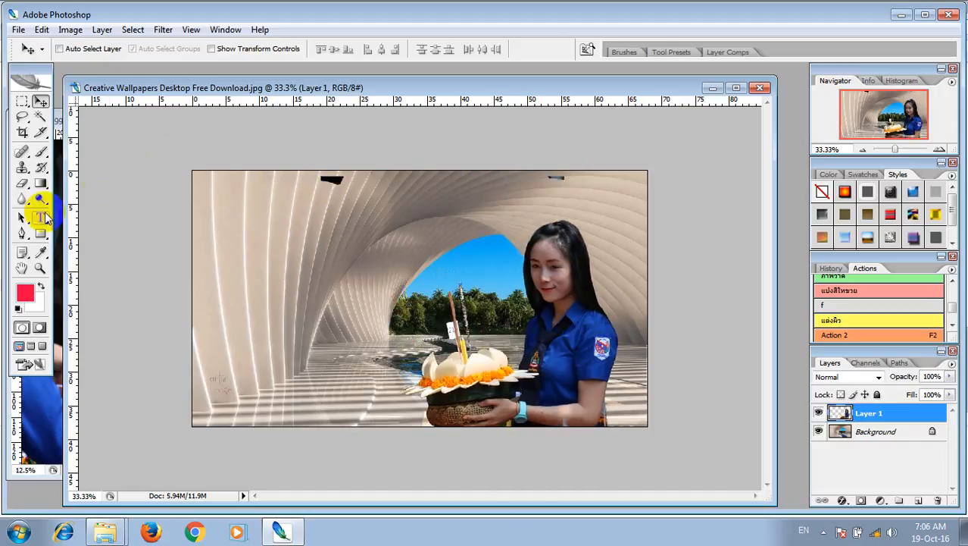
Set the Eraser to 100% opacity and 98 px, and erase the dark leftover patches along the image's upper edge.
click(22, 184)
drag(314, 190, 348, 183)
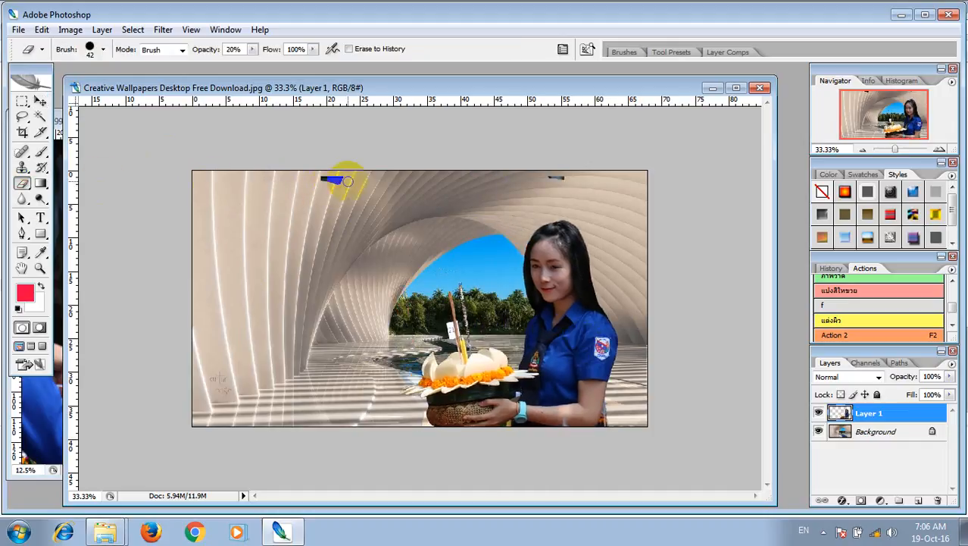
mouse_move(252, 49)
mouse_down()
mouse_move(272, 76)
mouse_move(365, 77)
mouse_up()
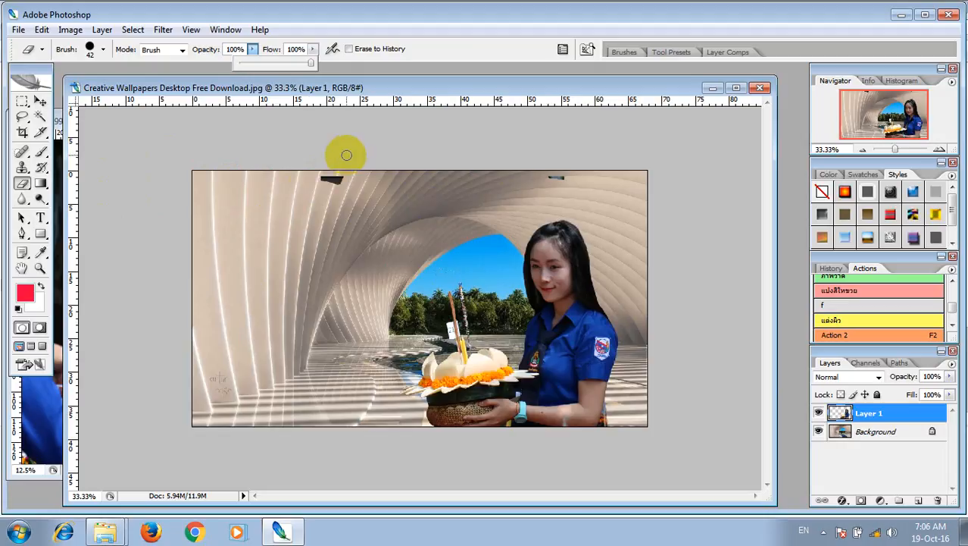
right_click(306, 187)
drag(352, 215, 387, 216)
drag(321, 176, 595, 172)
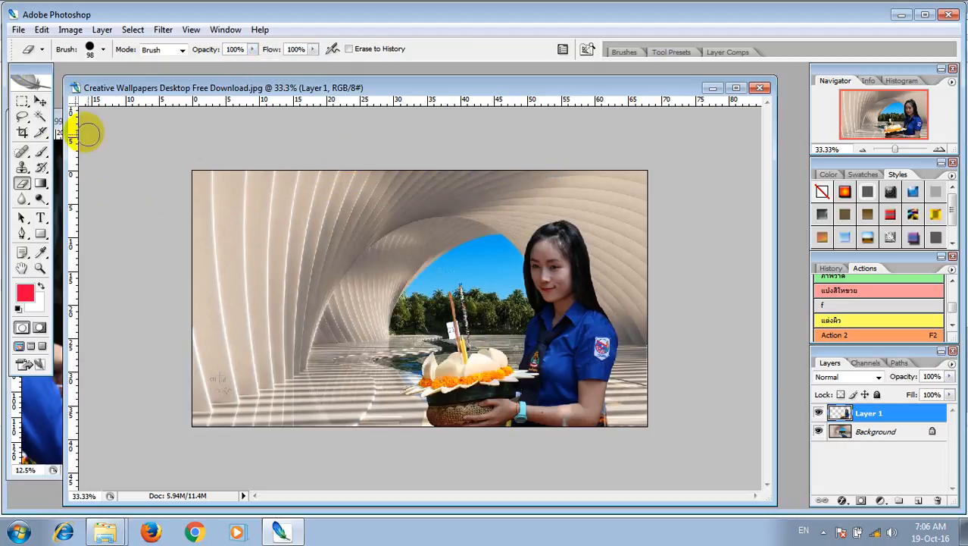
Shift the woman up and back toward the archway, and erase the leftover flowers beside the bowl's base with the 98 px Eraser.
click(40, 101)
drag(549, 369, 505, 351)
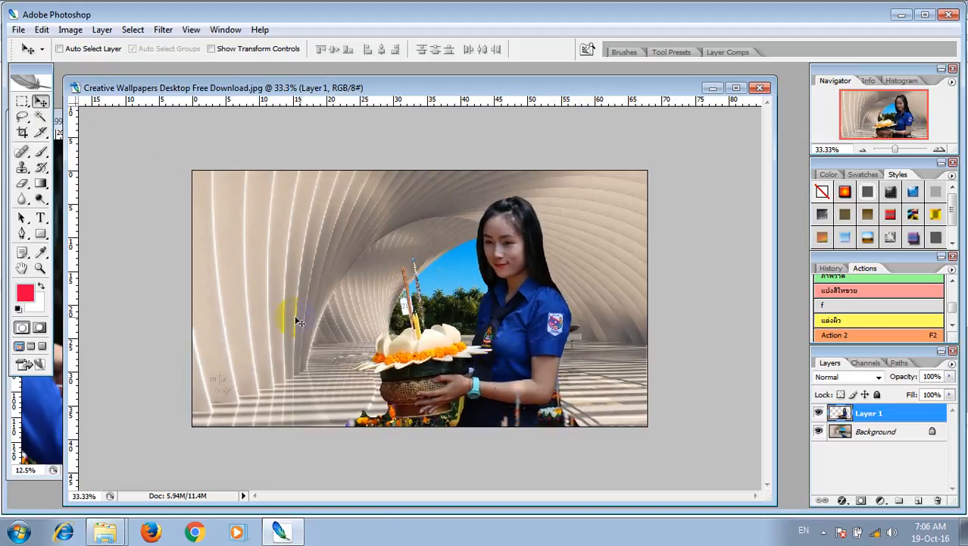
click(22, 183)
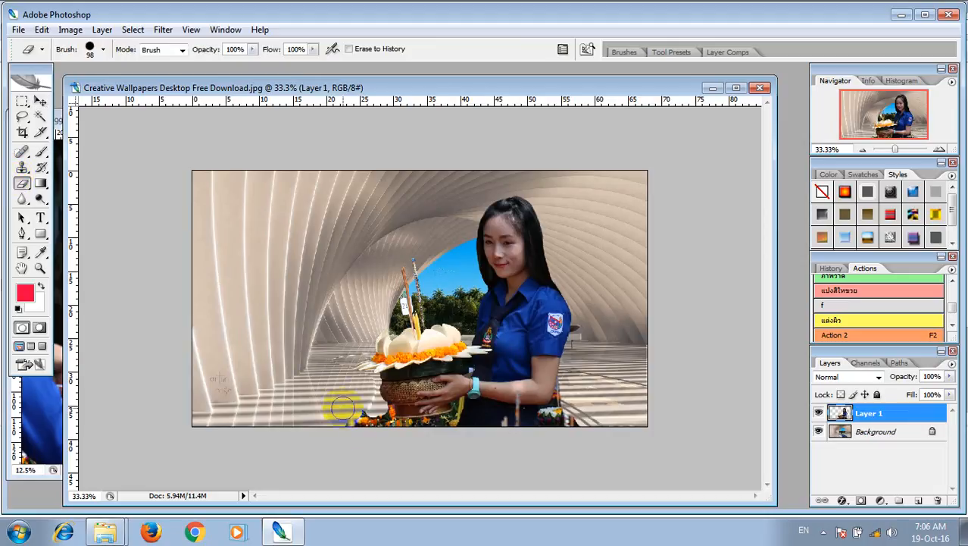
drag(342, 400, 383, 417)
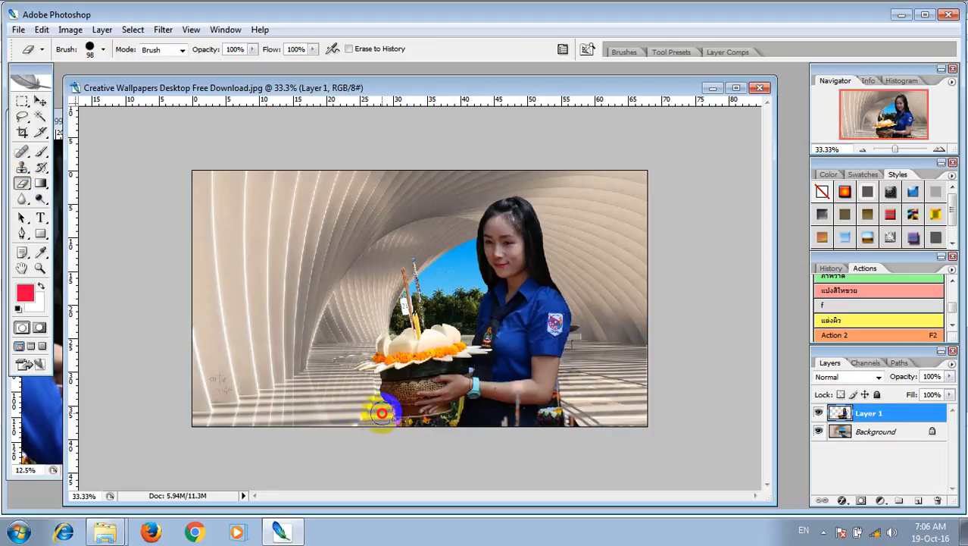
drag(382, 414, 385, 426)
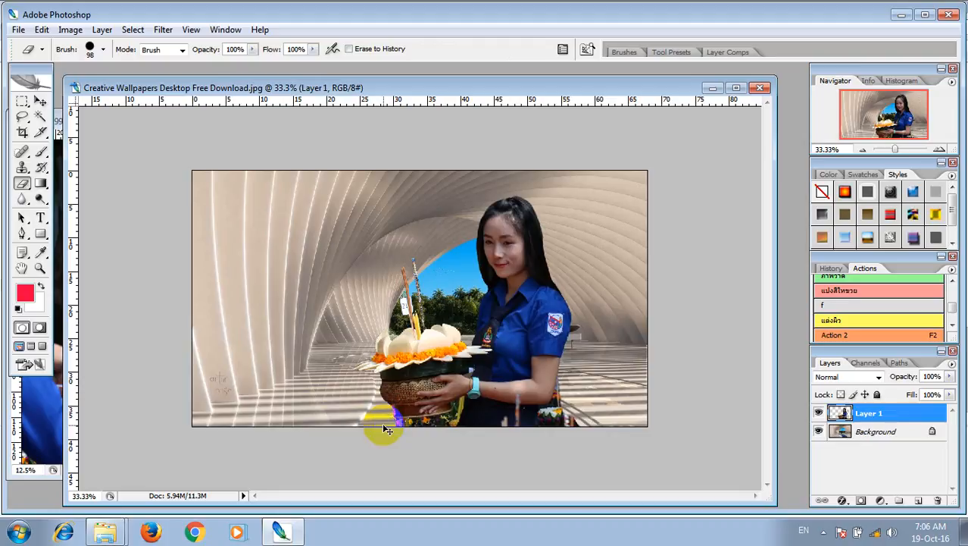
Reduce the Eraser to 39 px and erase the flowers and original background around and below the bowl's base.
key(ctrl+plus)
key(ctrl+plus)
scroll(425, 417, down, 3)
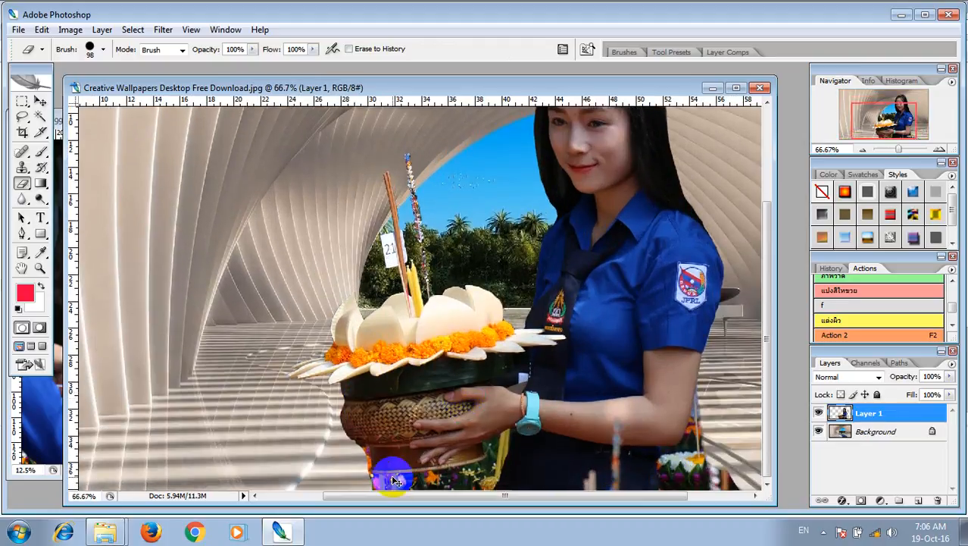
key(ctrl+plus)
scroll(409, 455, down, 3)
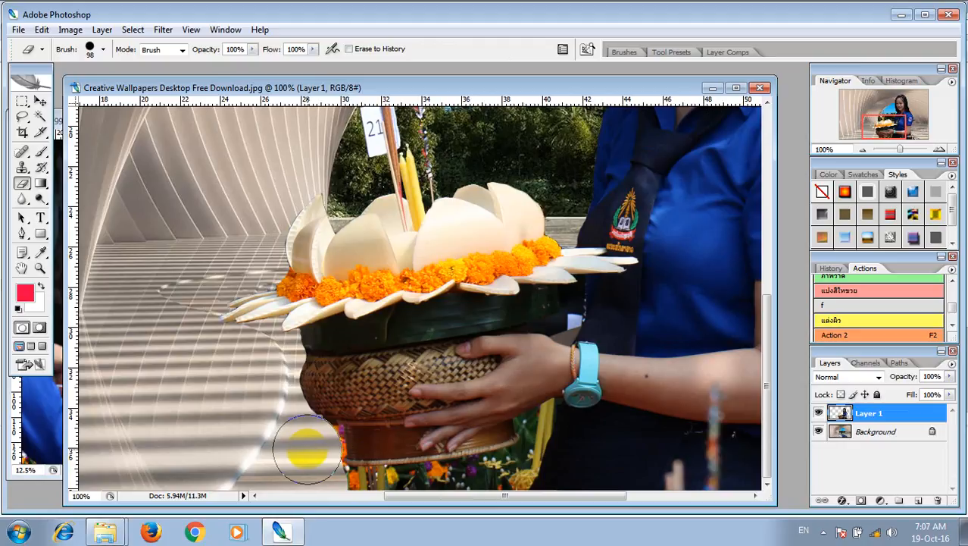
right_click(269, 444)
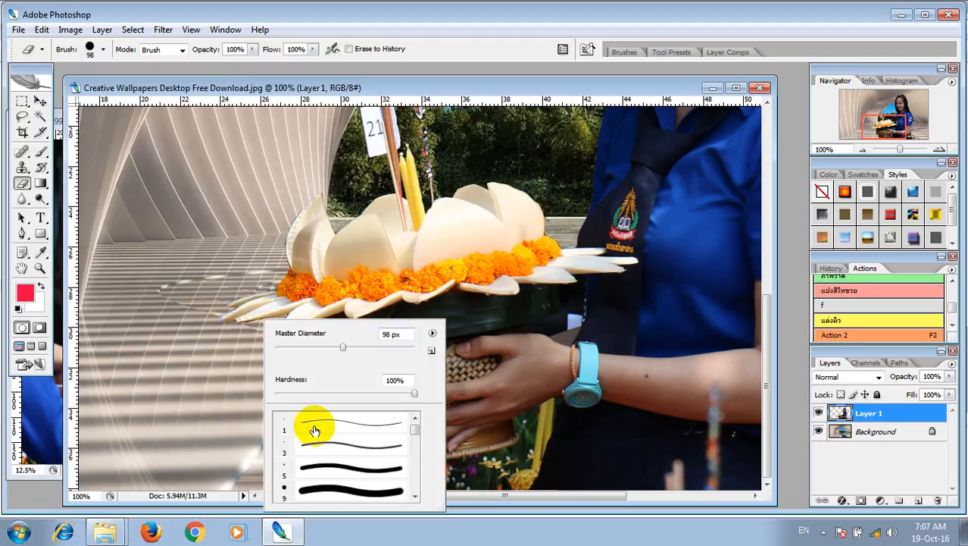
click(299, 347)
click(209, 364)
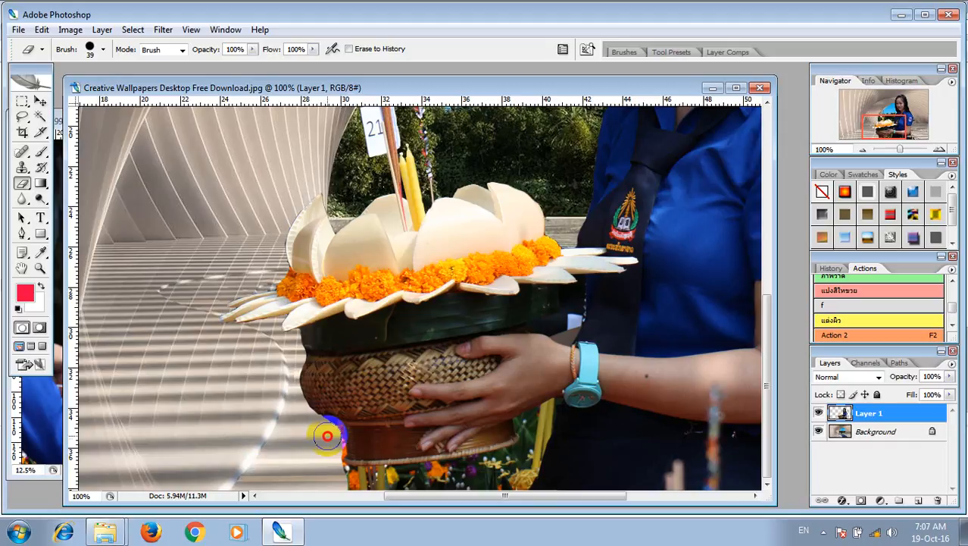
mouse_move(327, 436)
mouse_down()
mouse_move(336, 470)
mouse_move(357, 476)
mouse_move(491, 479)
mouse_move(504, 493)
mouse_move(510, 458)
mouse_move(476, 510)
mouse_move(502, 468)
mouse_move(480, 459)
mouse_move(402, 478)
mouse_move(355, 477)
mouse_move(369, 485)
mouse_move(506, 468)
mouse_up()
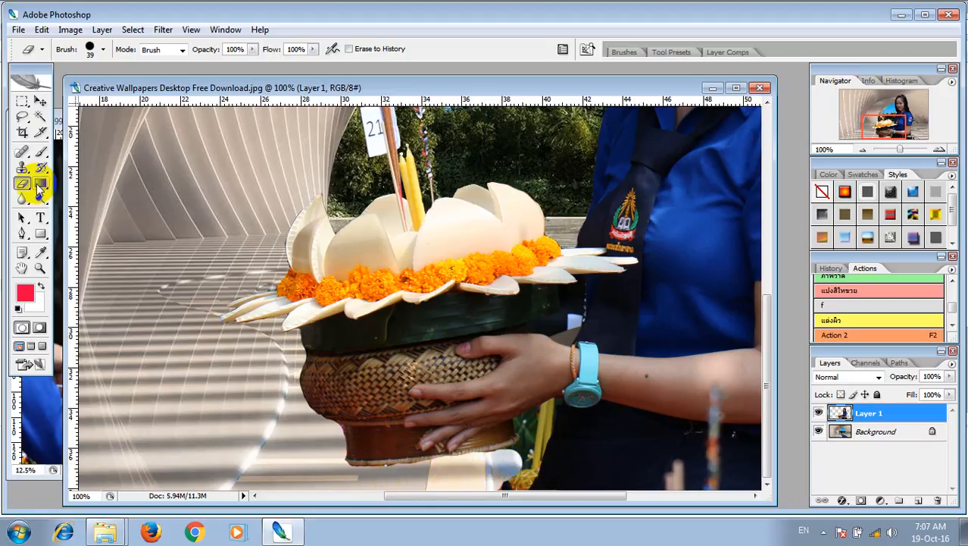
Set the Eraser's opacity to 15% and fade the original background remnants between the bowl and the dark skirt.
drag(253, 50, 195, 65)
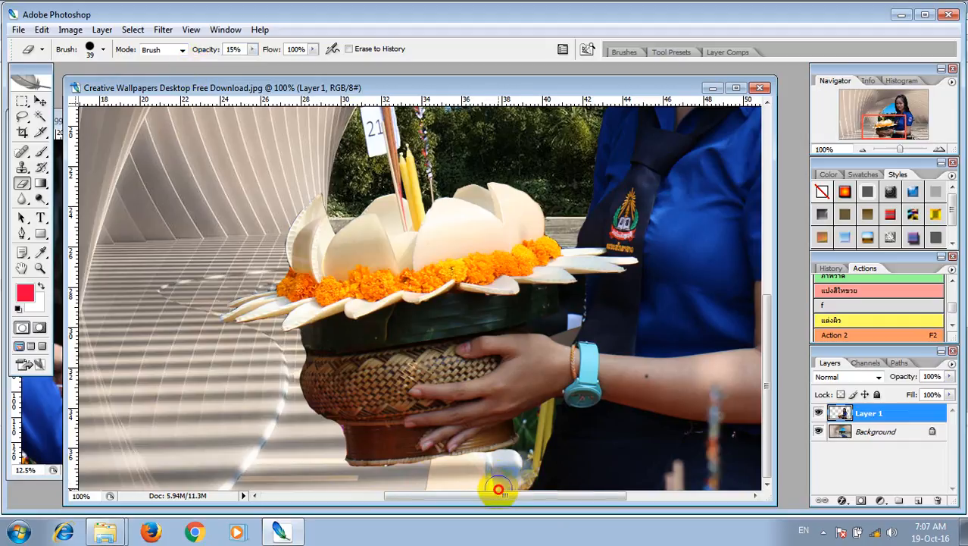
mouse_move(498, 488)
mouse_down()
mouse_move(516, 464)
mouse_move(485, 466)
mouse_move(521, 458)
mouse_move(531, 434)
mouse_move(531, 449)
mouse_move(545, 417)
mouse_move(533, 453)
mouse_up()
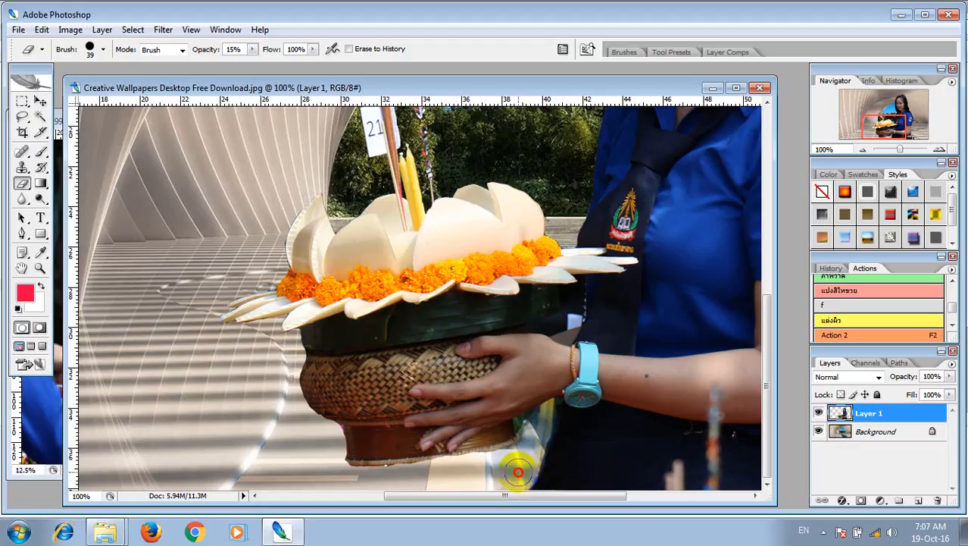
mouse_move(519, 472)
mouse_down()
mouse_move(459, 467)
mouse_move(396, 480)
mouse_move(411, 485)
mouse_up()
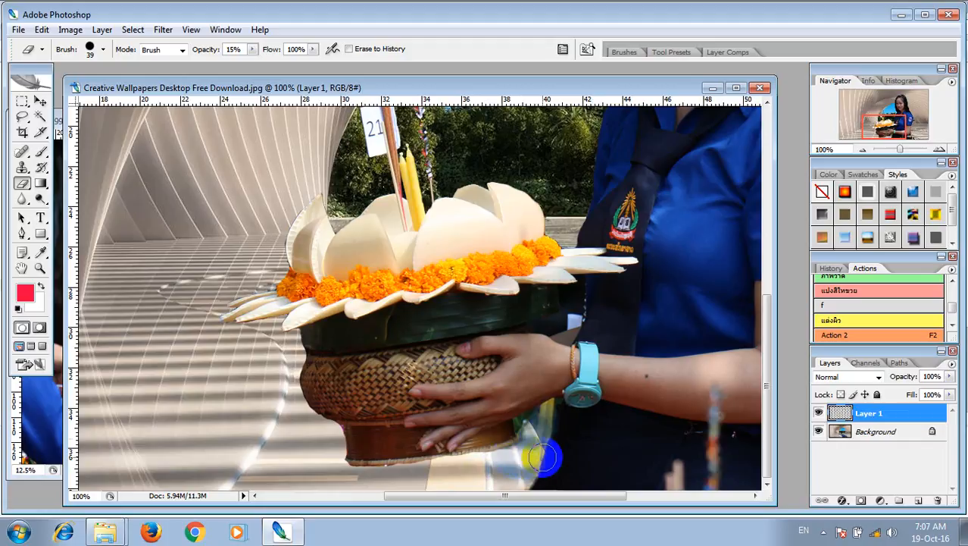
mouse_move(543, 455)
mouse_down()
mouse_move(535, 426)
mouse_move(538, 435)
mouse_up()
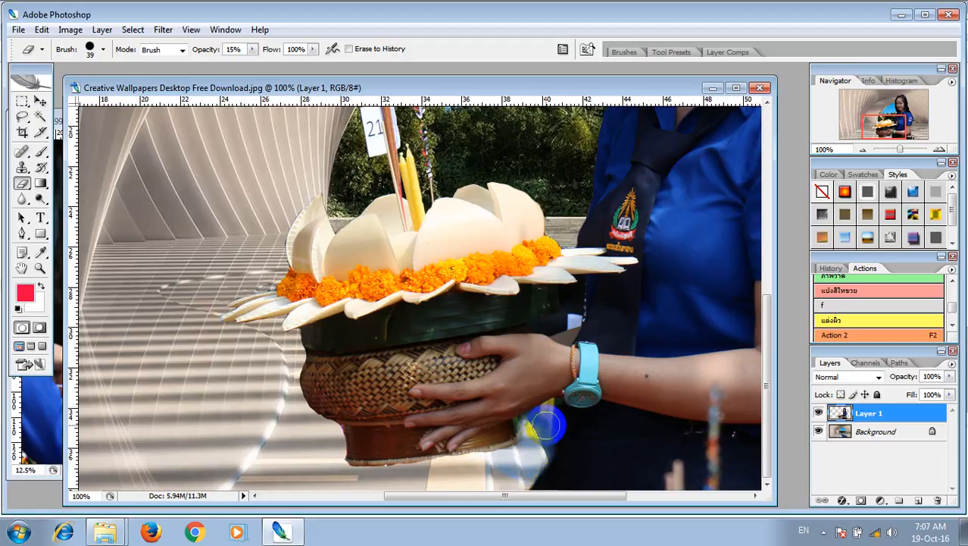
drag(549, 426, 546, 432)
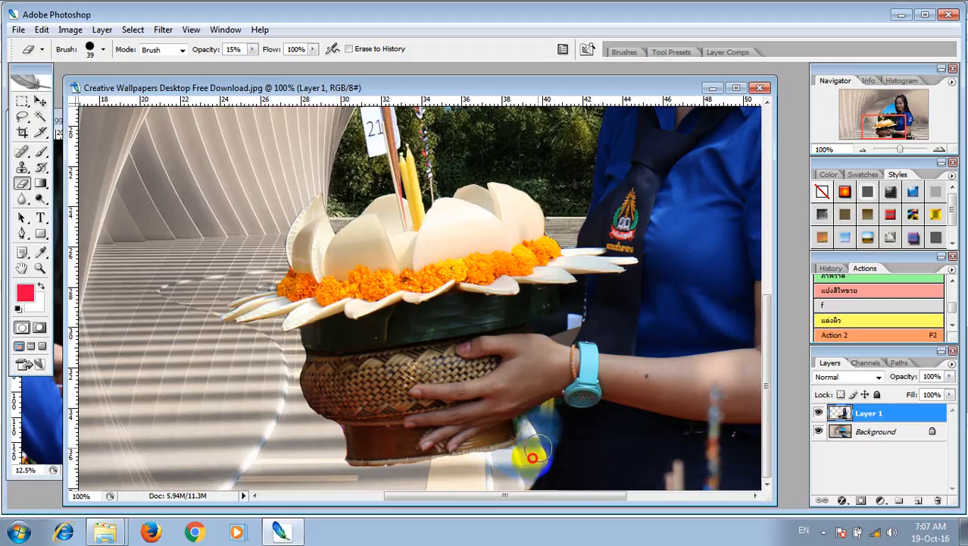
drag(521, 475, 528, 455)
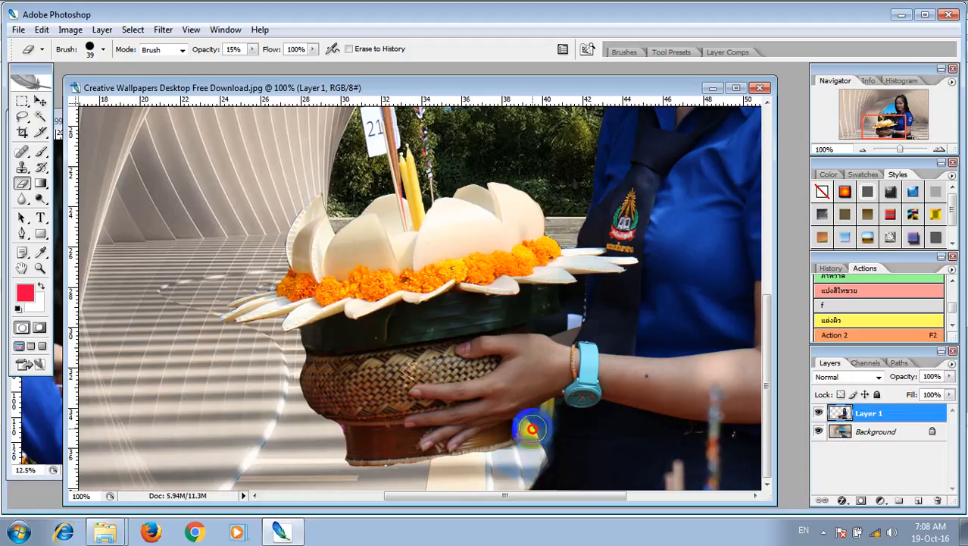
drag(530, 434, 521, 460)
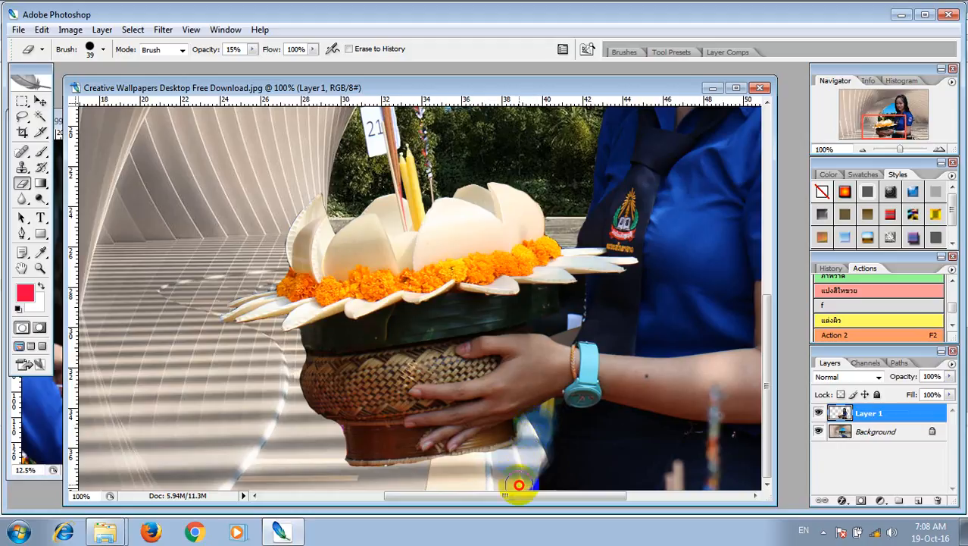
drag(520, 495, 508, 495)
Move the woman's layer slightly to the right so that more of the archway's sky and trees is uncovered.
scroll(530, 473, down, 2)
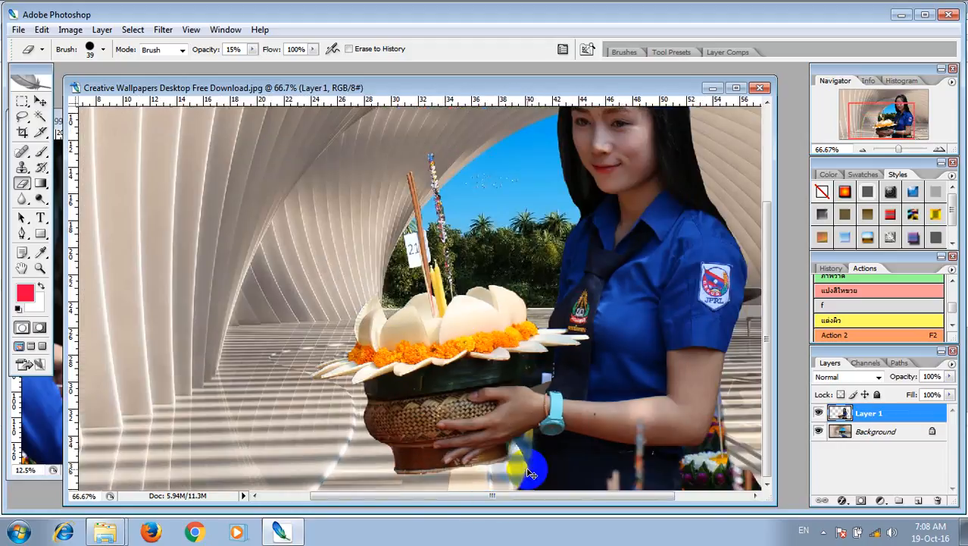
scroll(530, 474, down, 1)
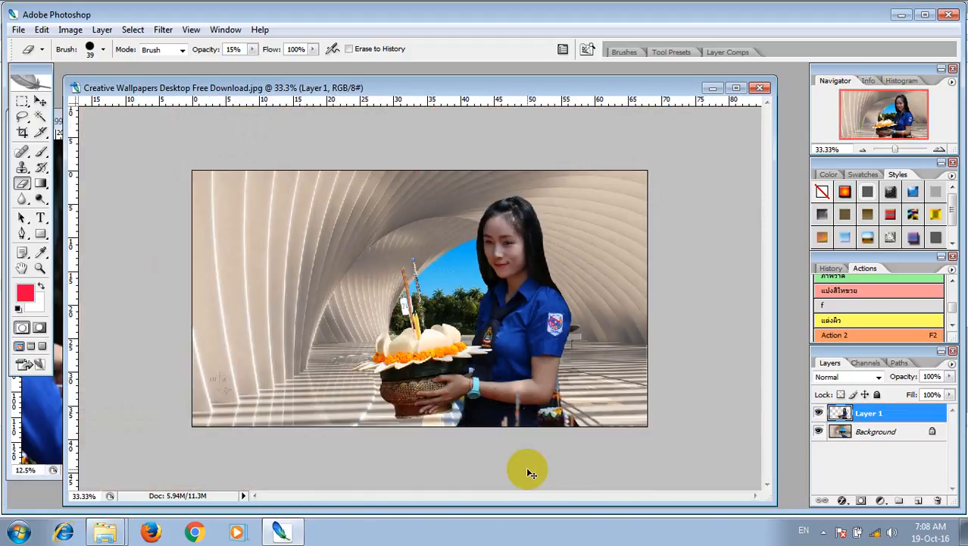
click(40, 101)
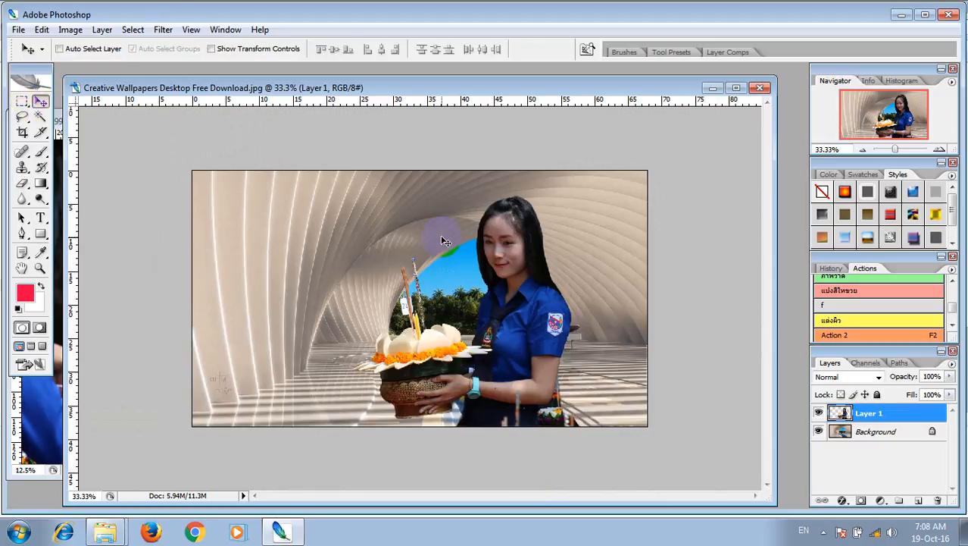
mouse_move(485, 321)
mouse_down()
mouse_move(519, 320)
mouse_move(502, 323)
mouse_up()
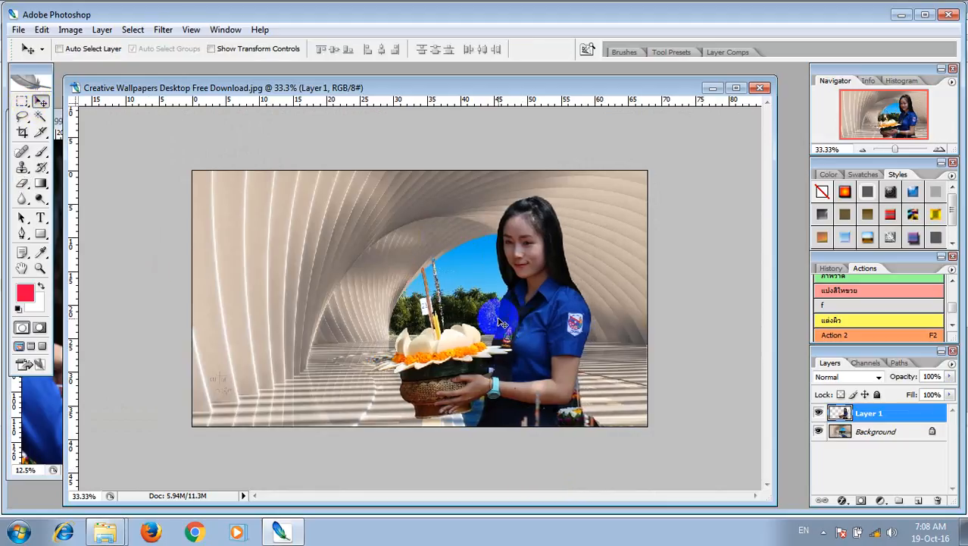
Set the Eraser to 83 px and fade out the leftover flowers and background beside the skirt, below her elbow, at 15% opacity.
click(22, 198)
click(22, 183)
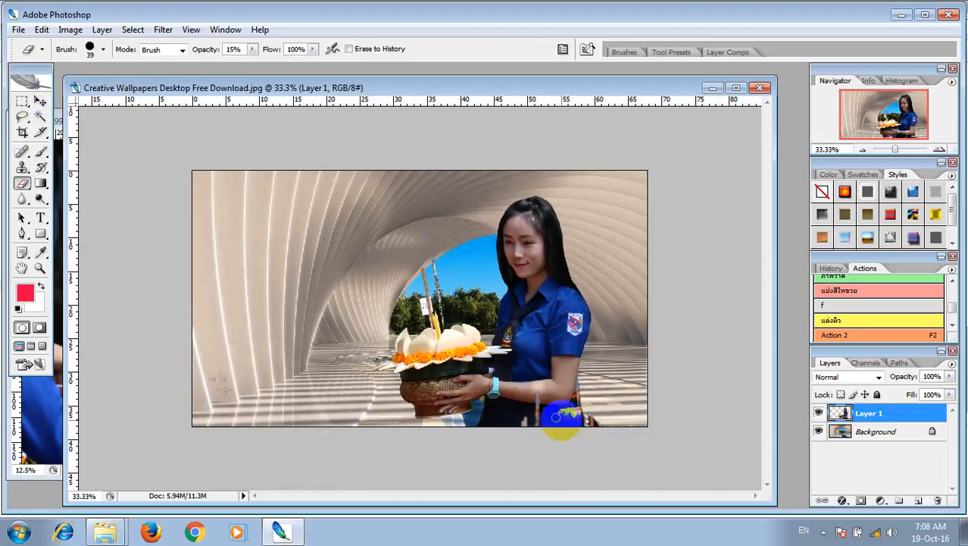
right_click(588, 418)
click(664, 347)
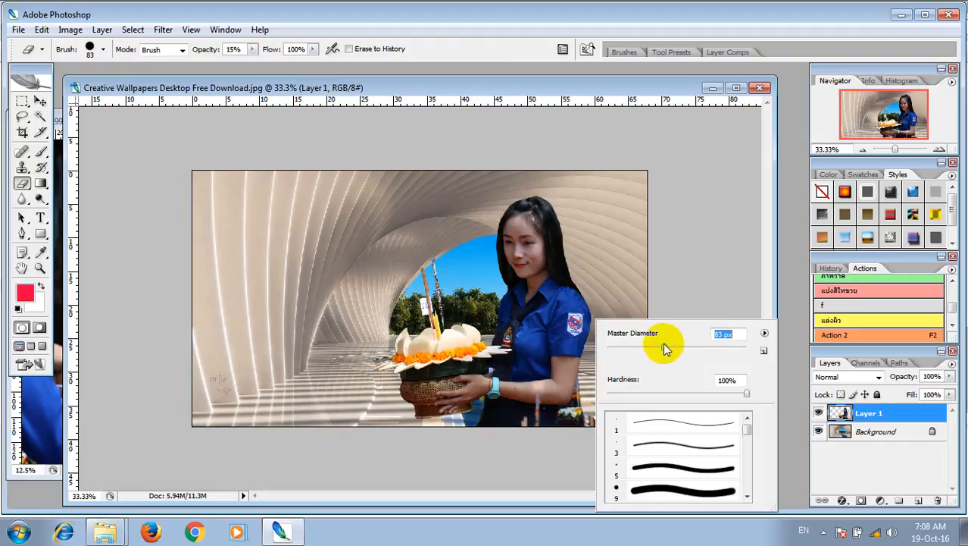
click(588, 399)
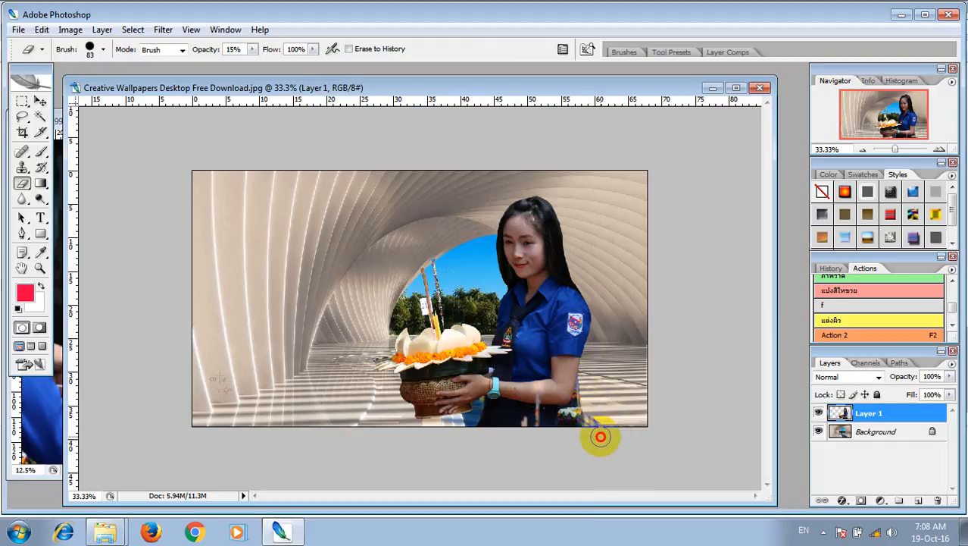
mouse_move(600, 436)
mouse_down()
mouse_move(599, 415)
mouse_move(599, 429)
mouse_up()
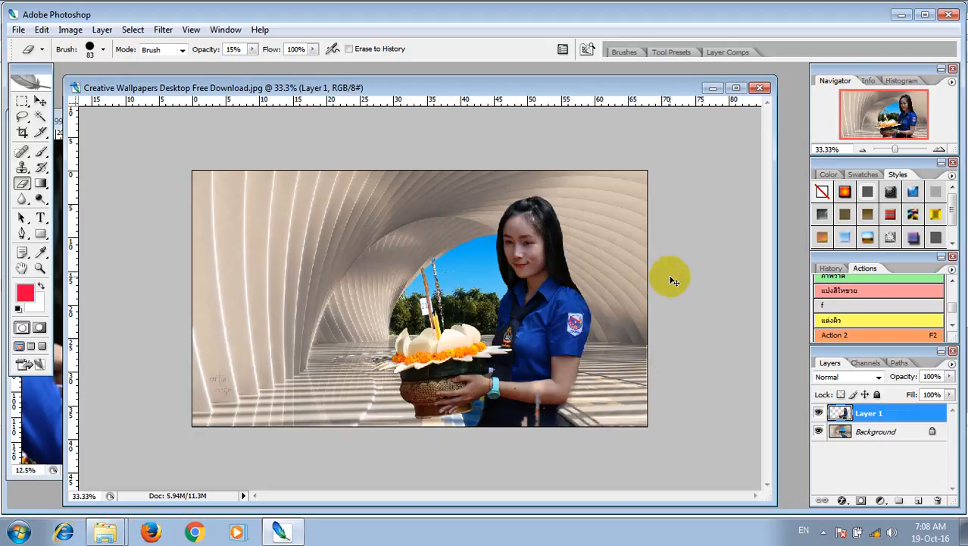
Fine-tune the woman's position by moving her layer slightly to the right and nudging it back left in small increments.
key(ctrl+plus)
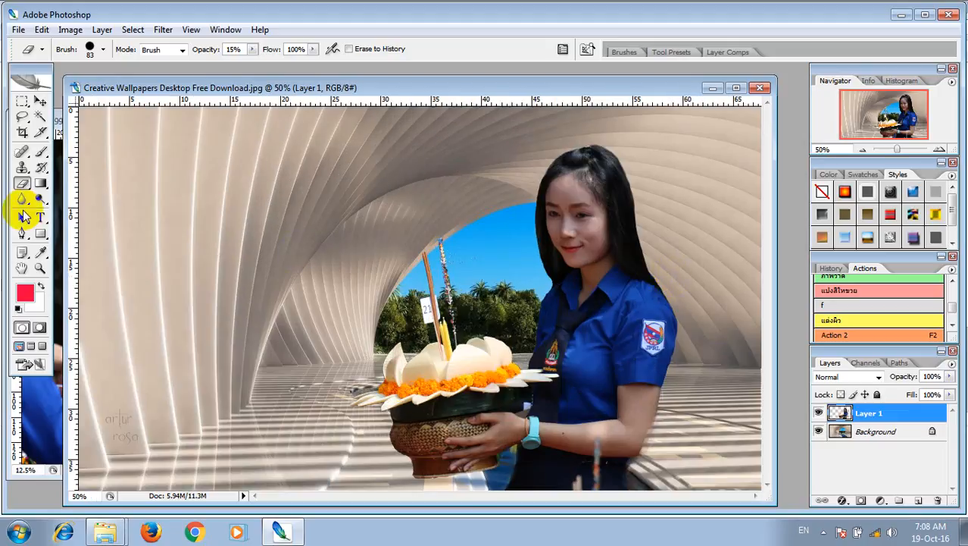
click(40, 101)
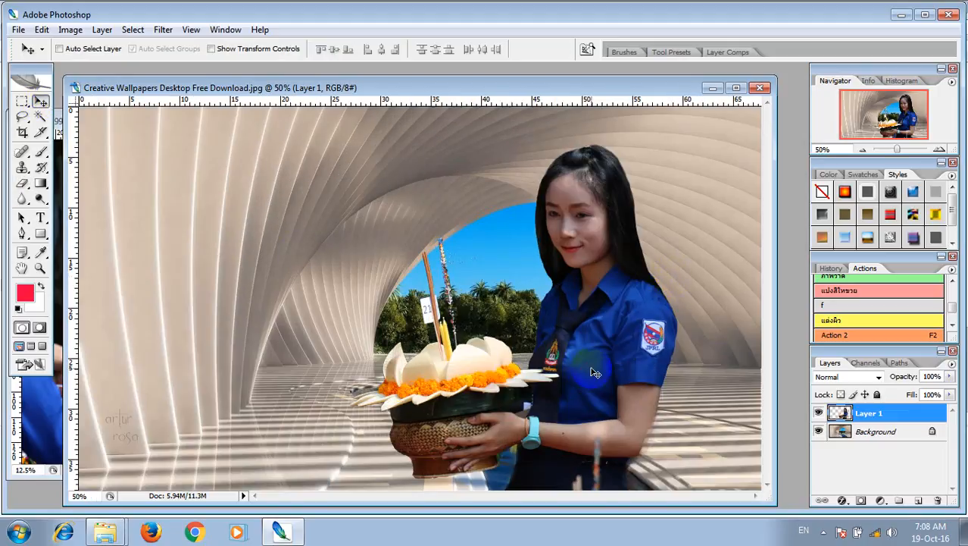
drag(572, 365, 596, 369)
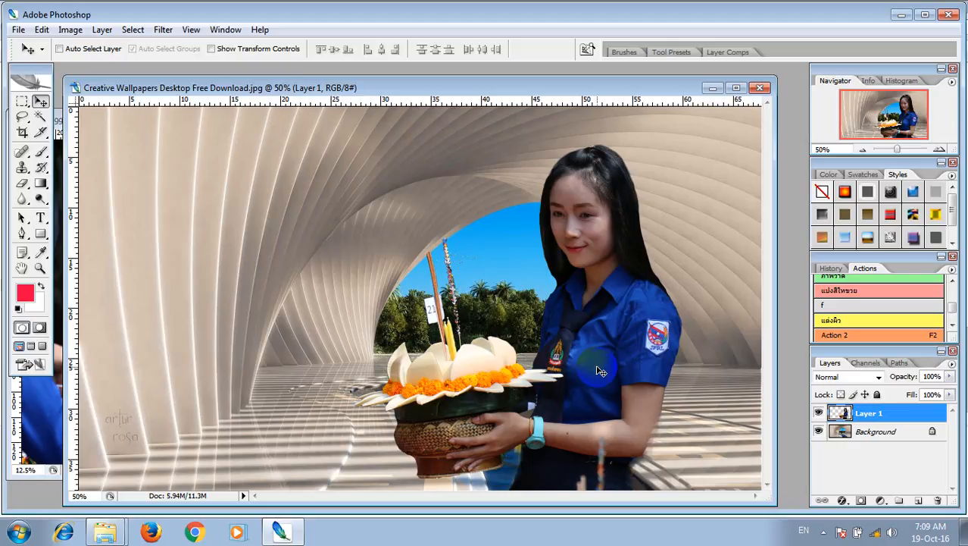
key(shift+Left)
key(shift+Left)
key(shift+Left)
key(shift+Left)
key(shift+Left)
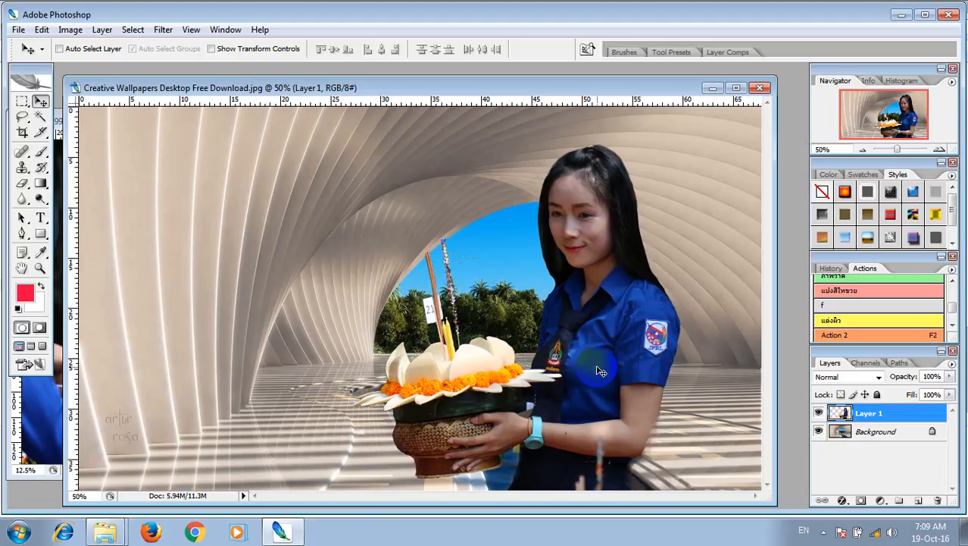
Move the woman's layer left across the archway and nudge it back slightly right to settle her position in the scene.
key(shift+Left)
key(shift+Left)
key(shift+Left)
key(shift+Left)
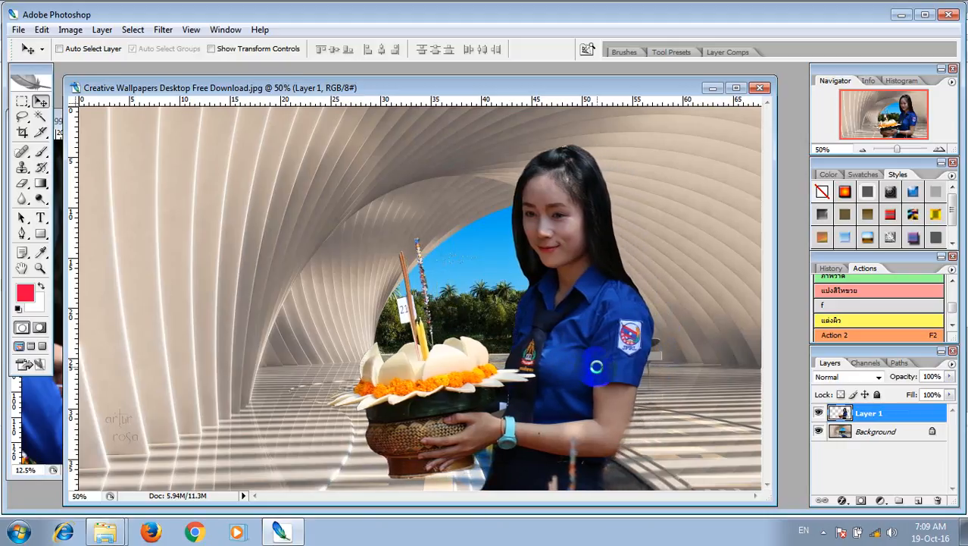
key(Right)
key(Right)
key(Right)
key(Right)
key(Right)
key(Right)
key(Right)
key(Right)
key(Right)
key(Right)
key(Right)
key(Right)
key(Right)
key(Right)
key(Right)
key(Right)
key(Right)
key(Right)
key(Right)
key(Right)
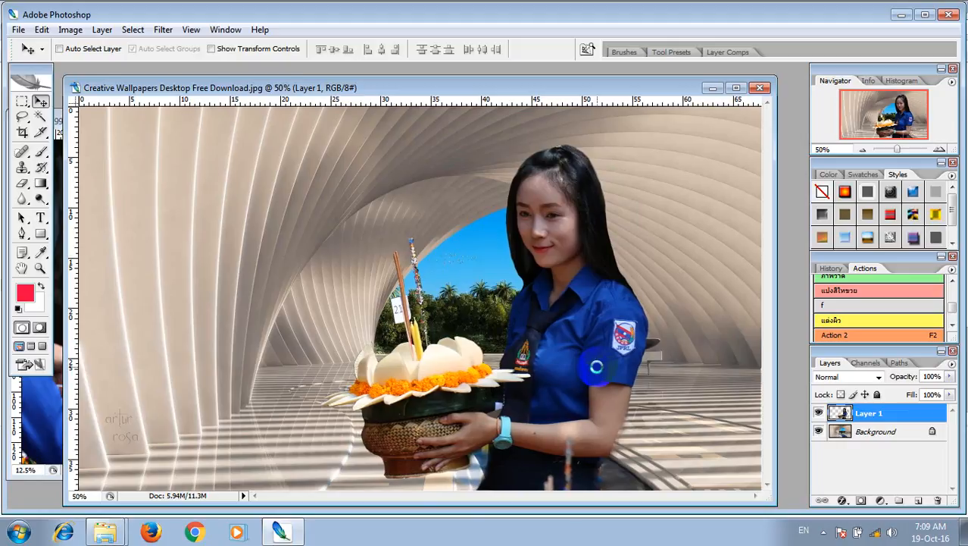
key(Right)
key(Right)
key(Right)
key(Right)
key(Right)
key(Right)
key(Right)
key(Right)
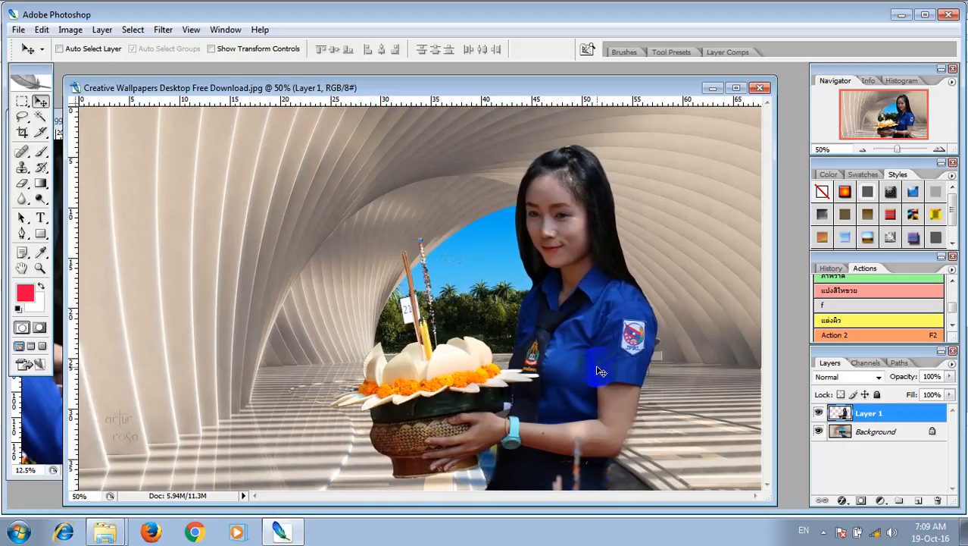
key(Right)
key(Right)
key(Right)
key(Right)
key(Right)
key(Right)
key(Right)
key(Right)
key(Right)
key(Right)
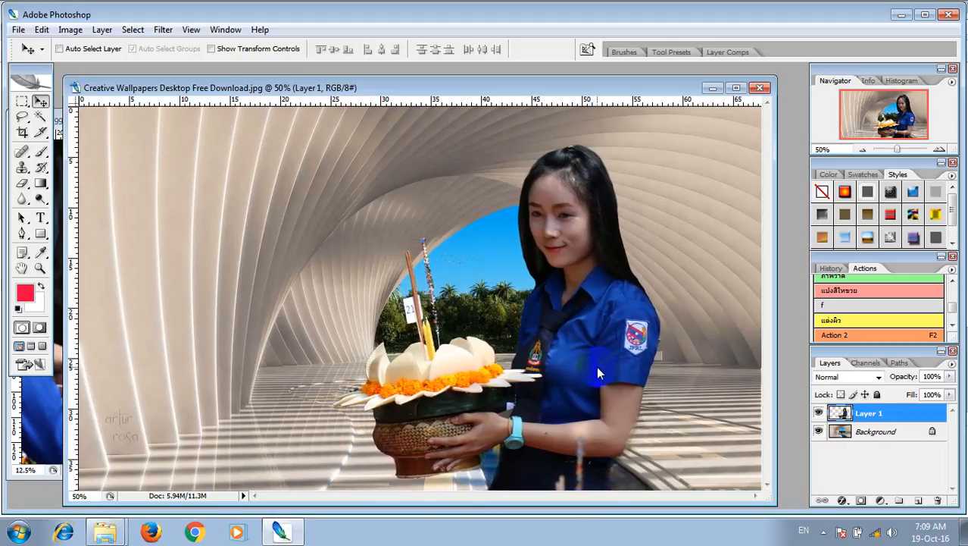
Save the composite to the Desktop as a JPEG copy named Creative Wallpapers Desktop Free Download.jpg.
click(19, 30)
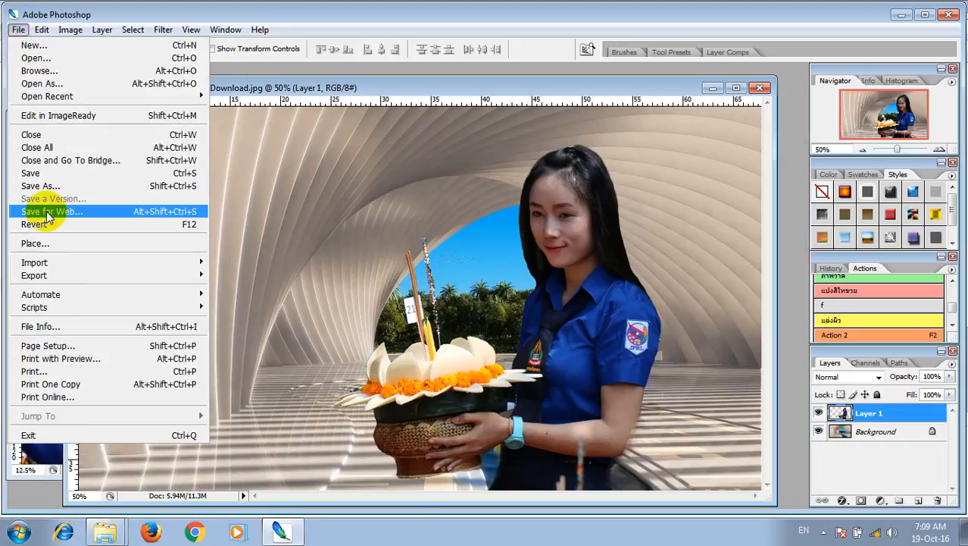
click(43, 173)
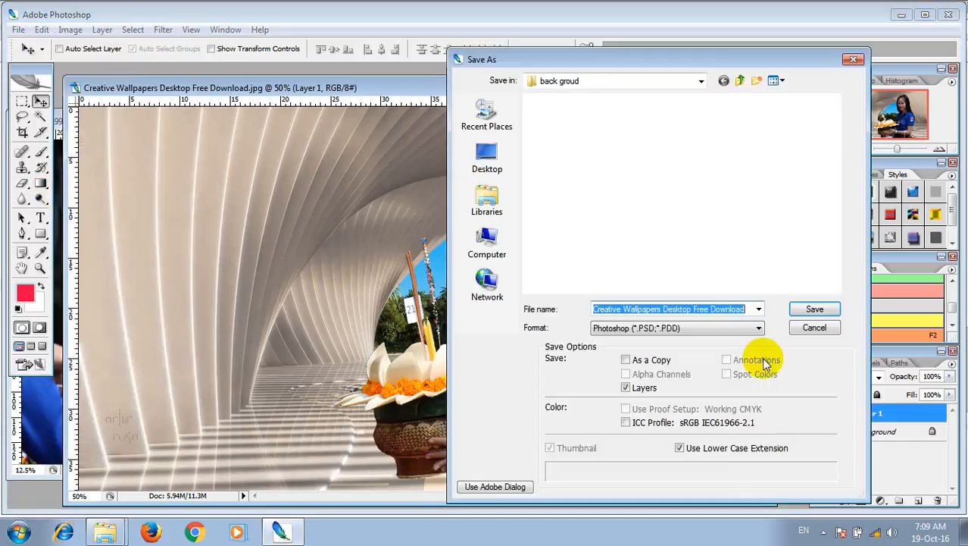
click(701, 328)
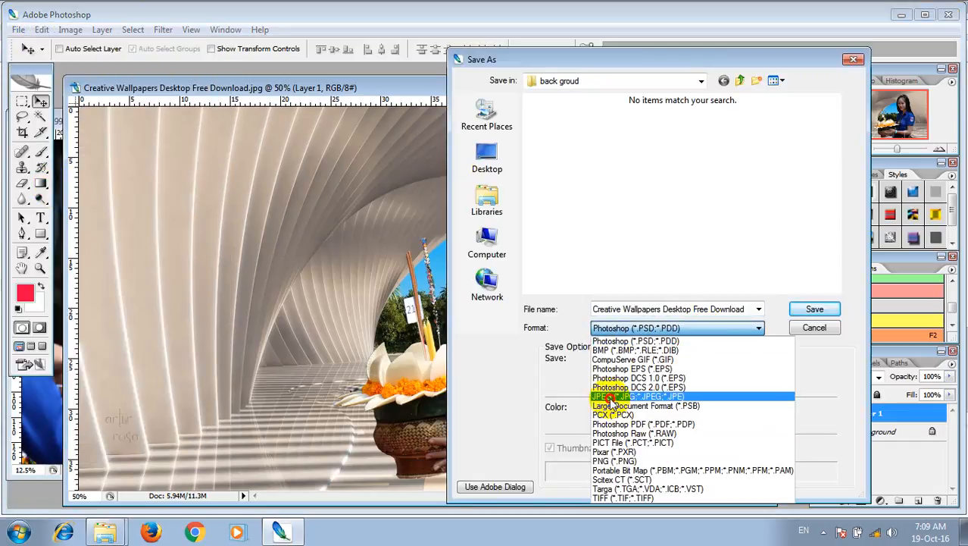
click(611, 397)
click(482, 159)
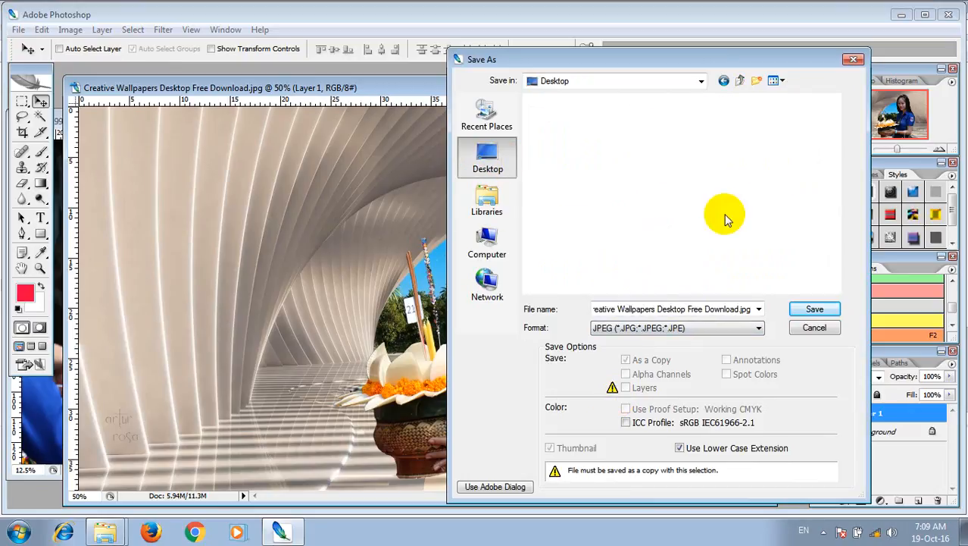
click(814, 308)
click(593, 120)
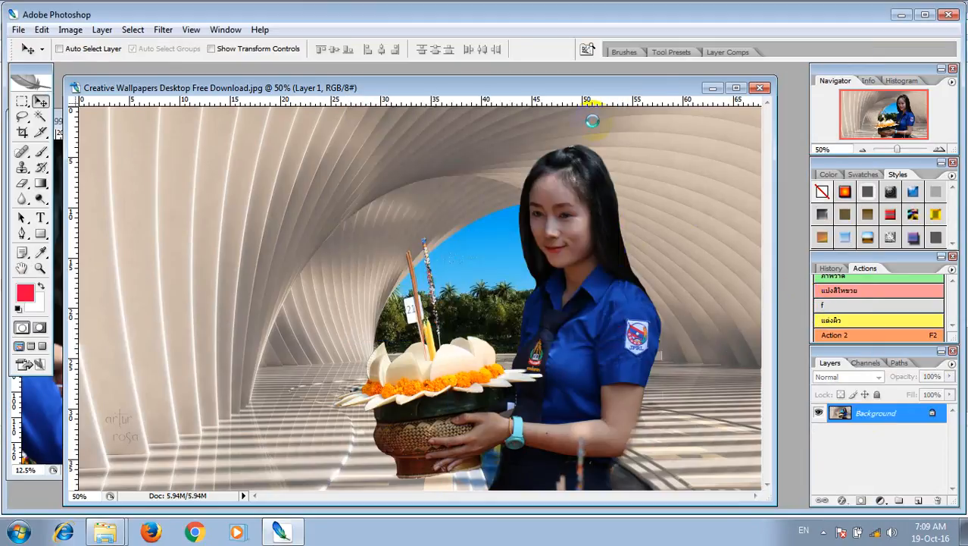
Exit Photoshop without saving changes to the layered document and minimize the photo folder window to reveal the desktop.
click(953, 17)
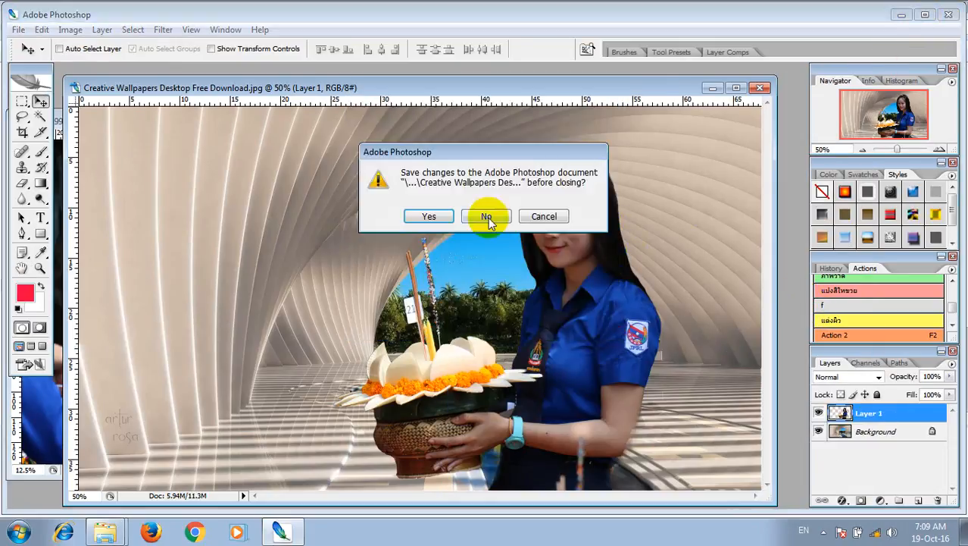
click(491, 217)
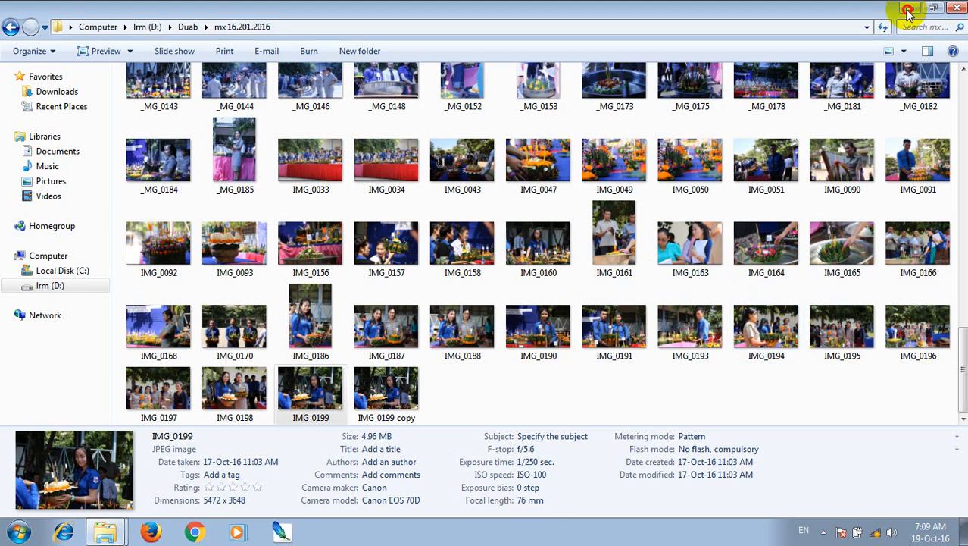
click(909, 9)
click(910, 10)
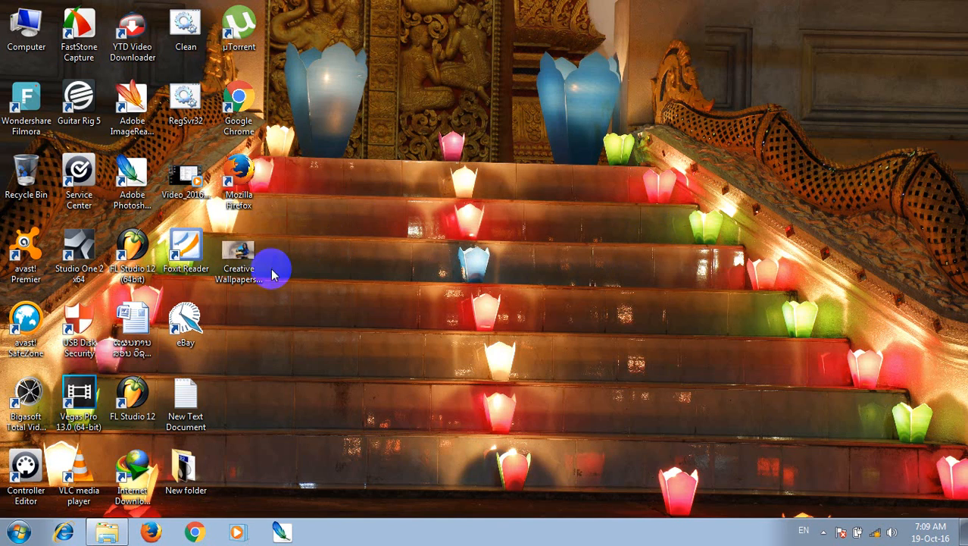
Open the saved Creative Wallpapers JPEG in Windows Photo Viewer, inspect the woman's face and edges up close, and close the viewer.
double_click(239, 254)
scroll(604, 236, up, 3)
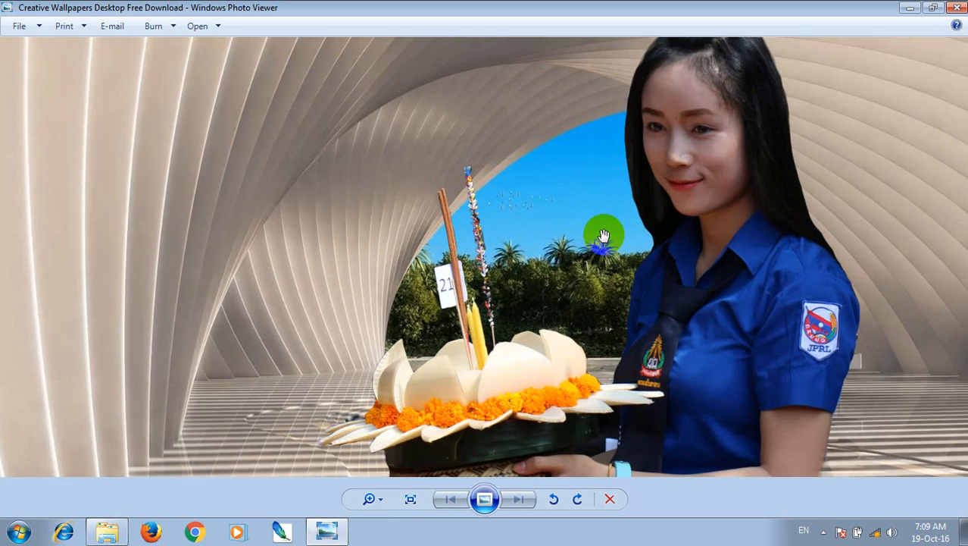
scroll(604, 235, down, 3)
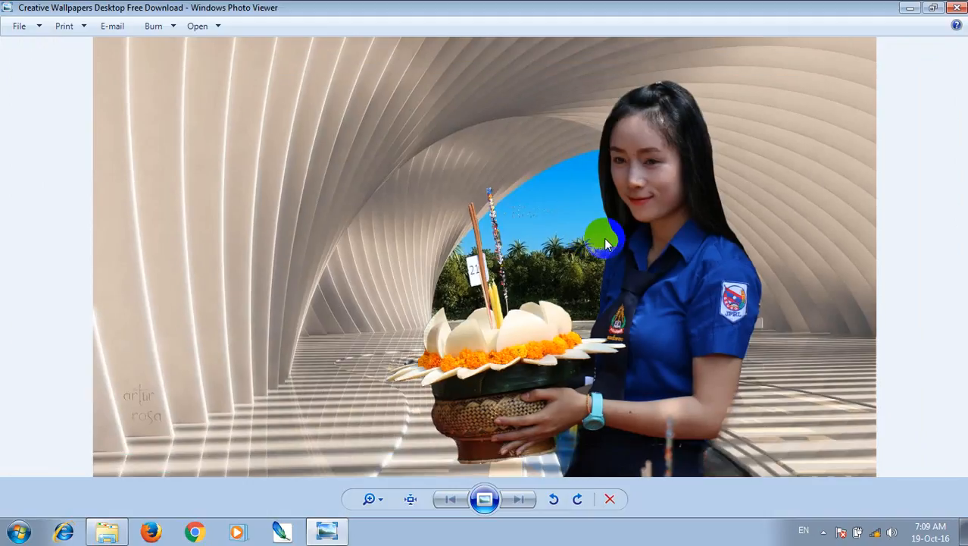
scroll(617, 216, up, 2)
scroll(685, 192, up, 1)
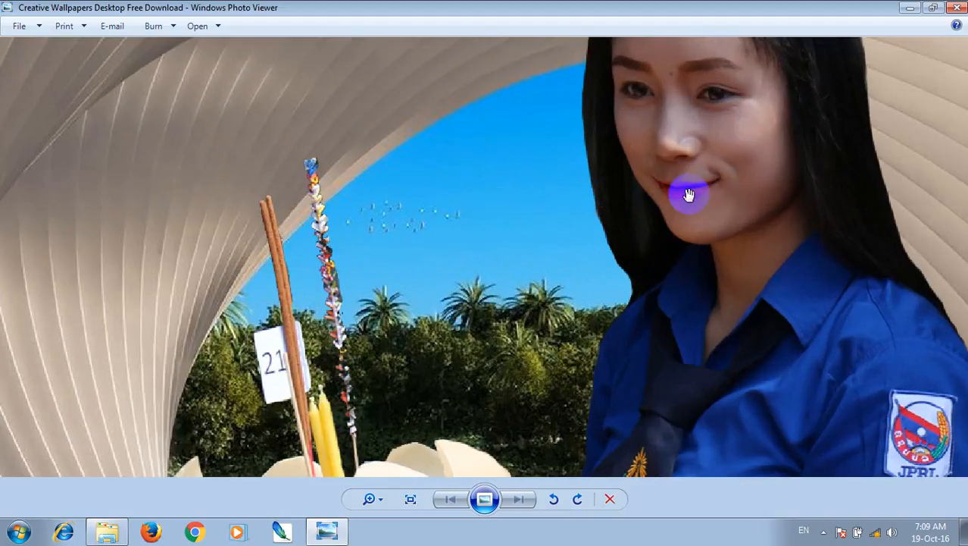
scroll(688, 195, down, 3)
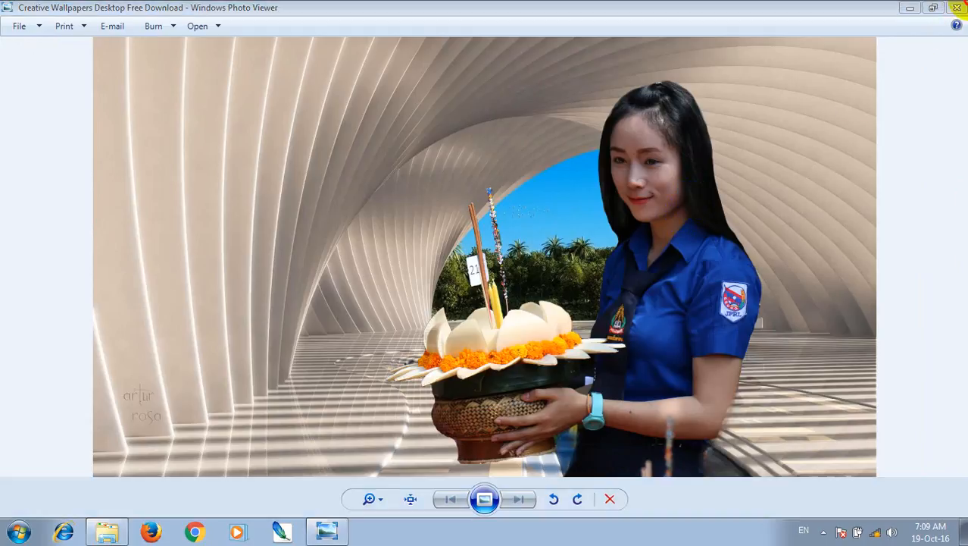
click(954, 9)
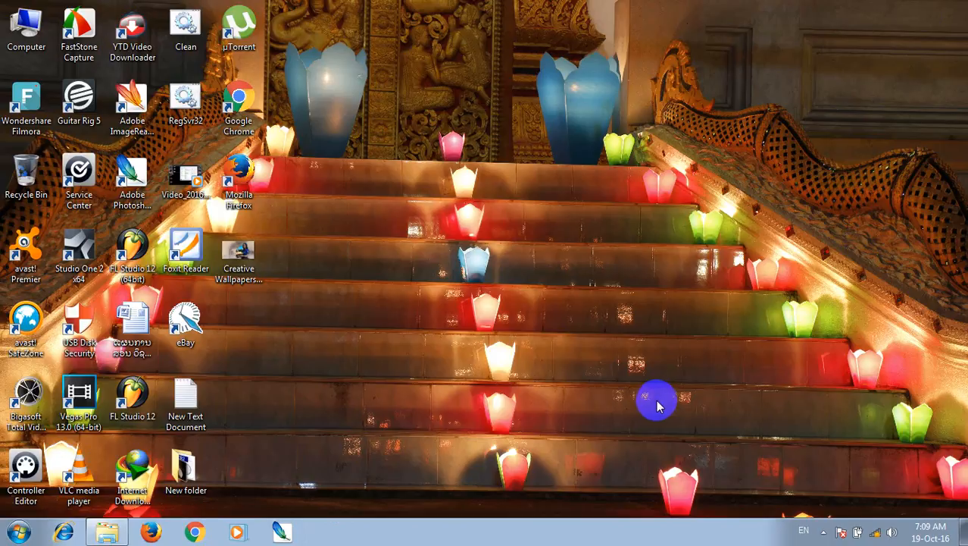